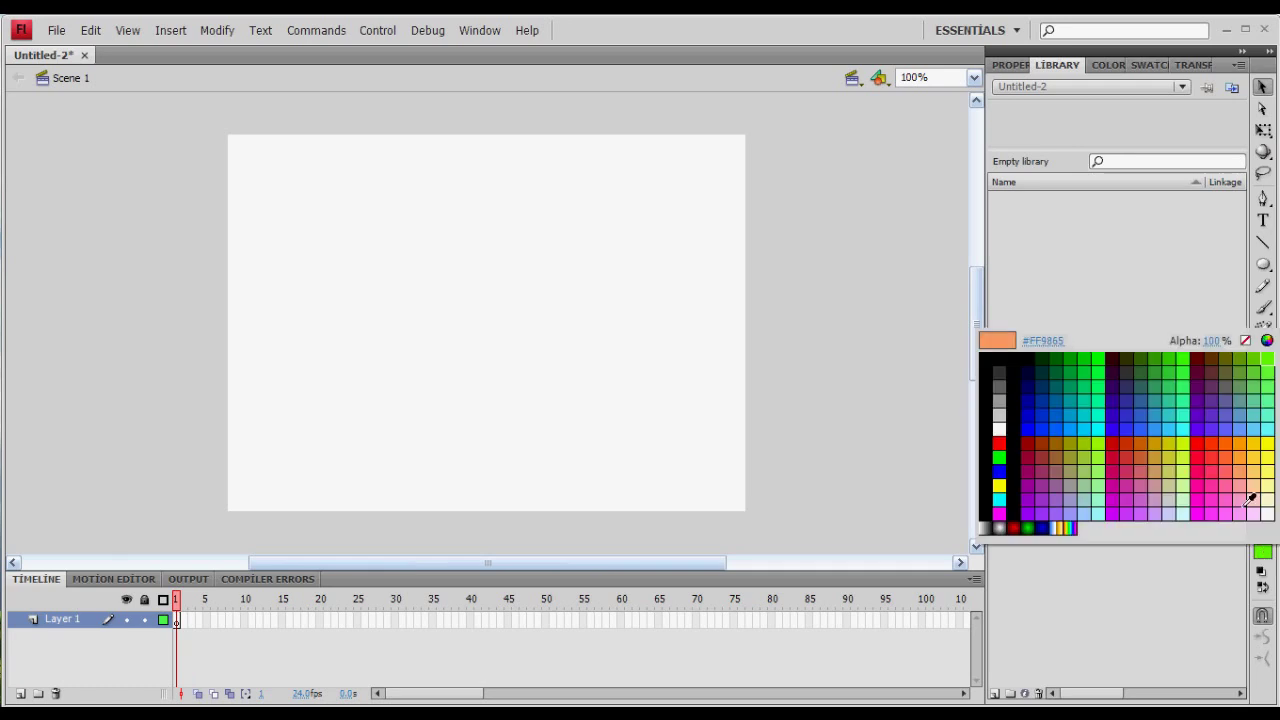
- Draw a circle with no fill and a black outline in the upper middle of the stage as the head
click(1246, 341)
drag(1263, 265, 1188, 288)
drag(438, 216, 492, 271)
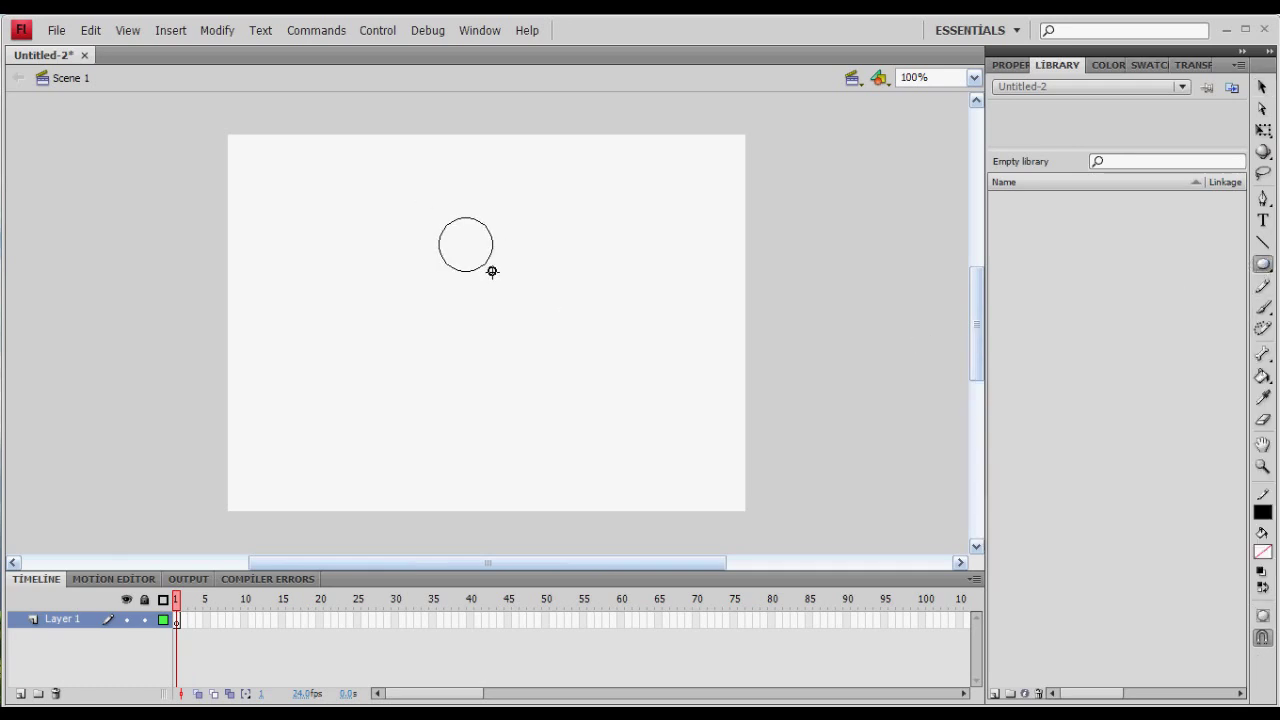
- Draw two oval eyes, an angled nose and a mouth line inside the head, bending the mouth into a smile
click(1262, 467)
click(465, 244)
click(480, 351)
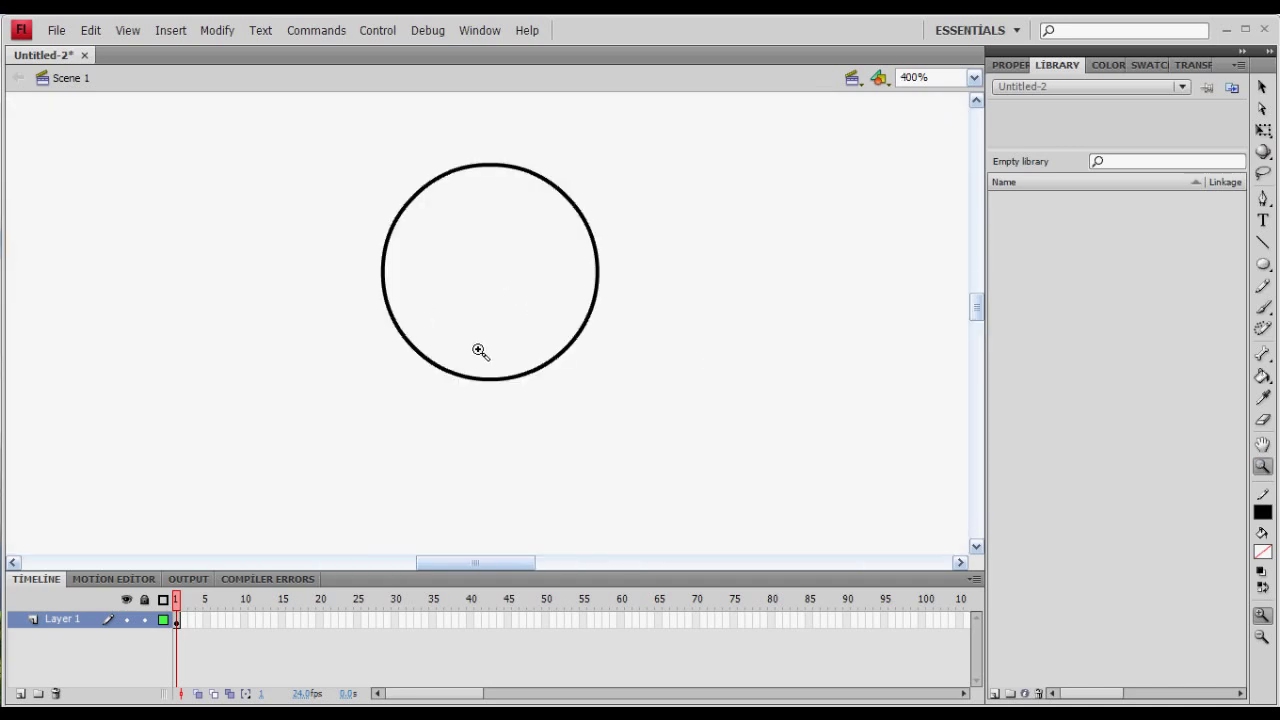
key(o)
mouse_move(437, 234)
mouse_down()
mouse_move(484, 269)
mouse_move(566, 270)
mouse_move(469, 309)
mouse_up()
drag(469, 309, 545, 324)
click(1259, 88)
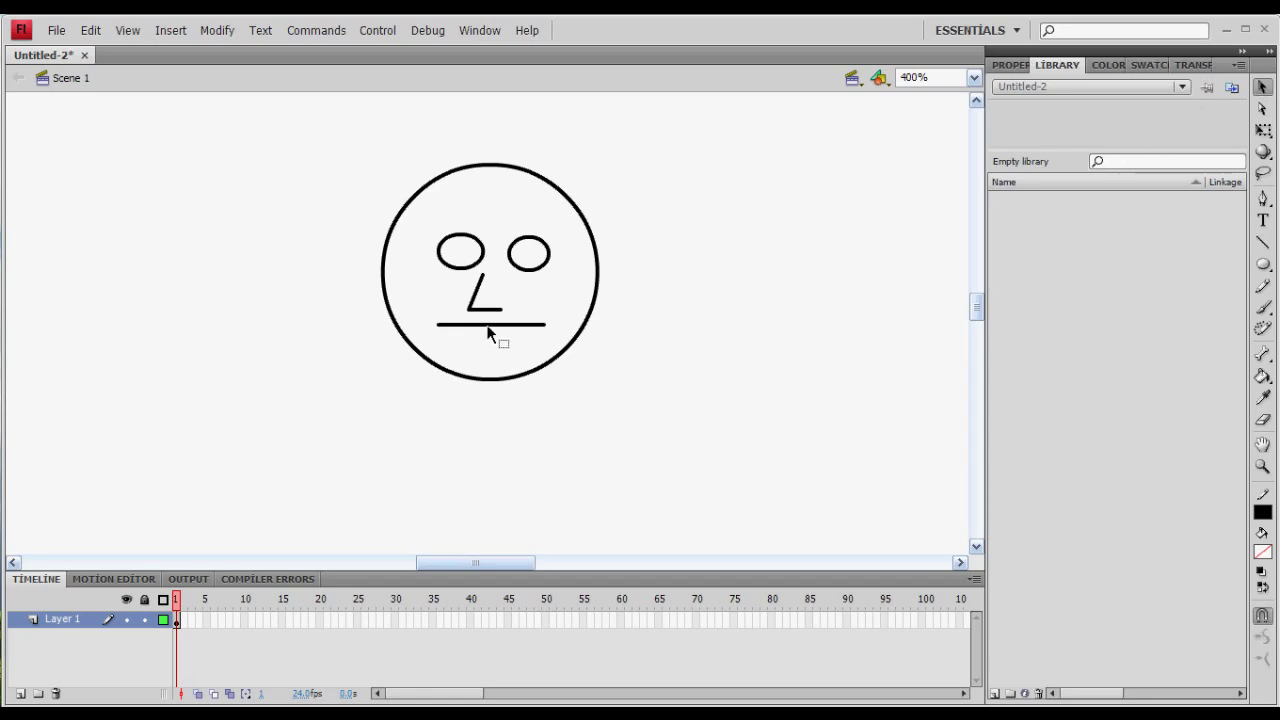
drag(490, 330, 508, 354)
- Draw a closed, curved hair outline over the head with the Pen tool, drooping past both sides of the face
click(1263, 242)
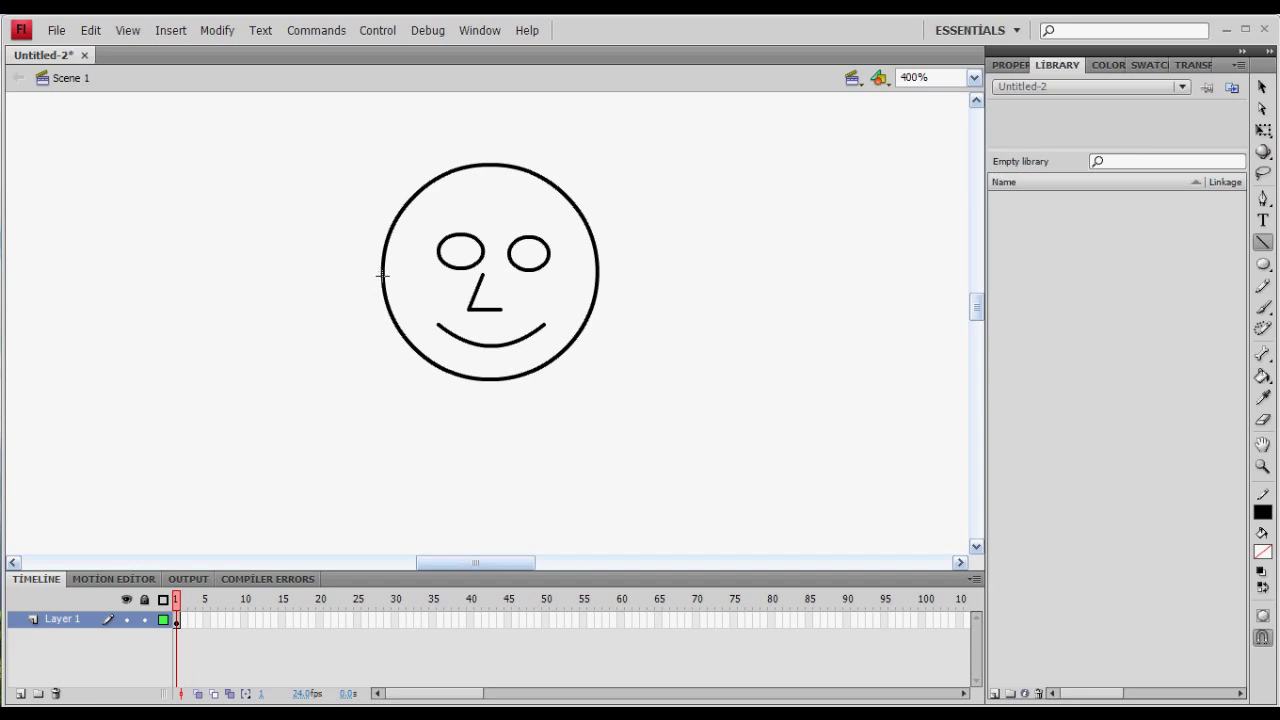
click(1263, 199)
click(543, 147)
drag(629, 280, 592, 292)
click(537, 218)
drag(400, 250, 340, 320)
drag(329, 253, 335, 232)
drag(542, 148, 737, 197)
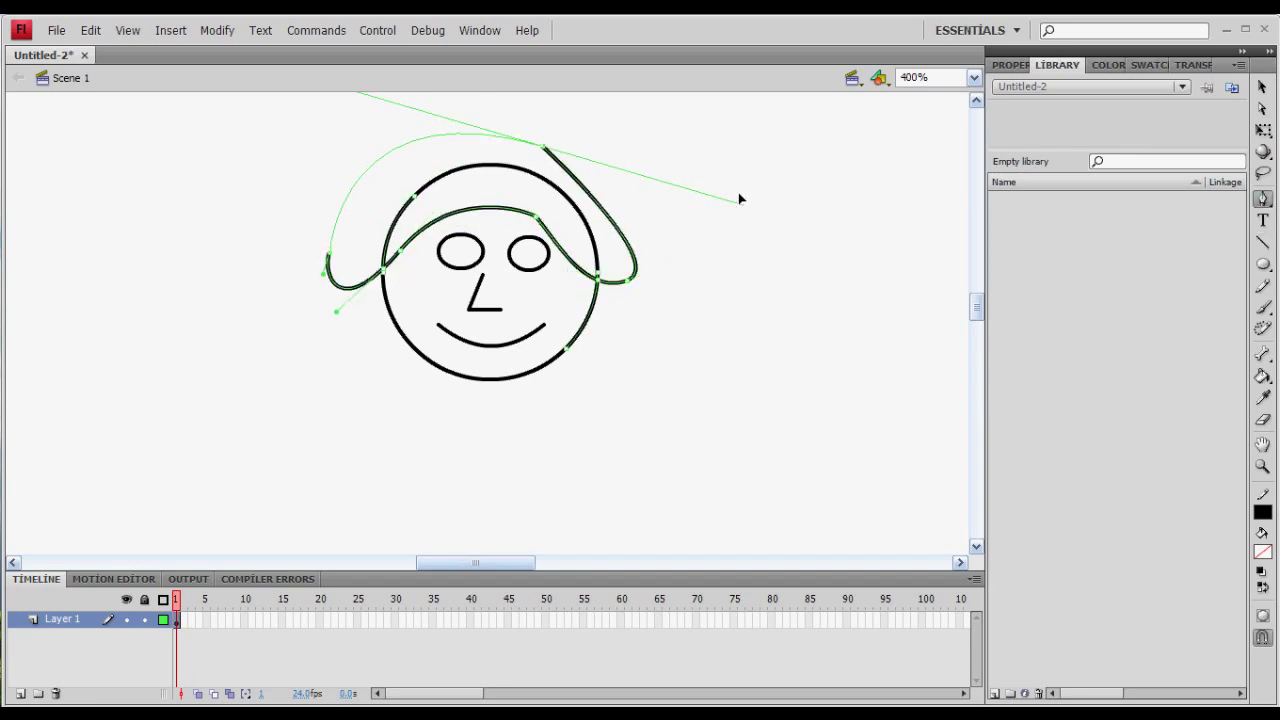
- Delete the part of the head circle that lies inside the hair outline
click(1263, 86)
click(530, 180)
key(Delete)
- Draw a short rectangular neck below the chin with straight lines
scroll(569, 306, down, 2)
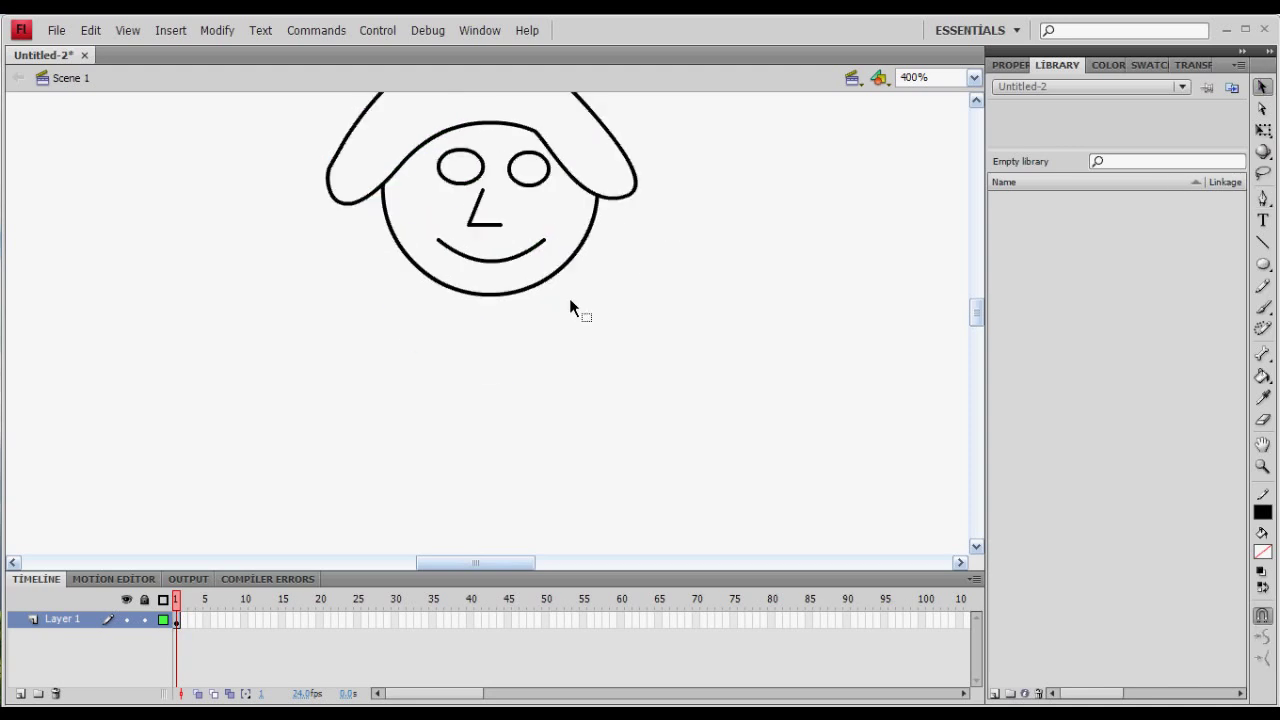
key(n)
drag(472, 296, 469, 343)
drag(469, 343, 517, 343)
drag(517, 343, 517, 292)
- Draw the torso outline below the neck with sloping shoulders, straight vertical sides and a flat hem
scroll(517, 317, down, 4)
drag(472, 173, 314, 229)
drag(314, 229, 314, 481)
drag(314, 481, 706, 481)
drag(706, 481, 706, 247)
drag(706, 247, 516, 172)
- Narrow the torso by pulling its right corners inward, and bend both shoulder lines into rounded curves
click(1258, 88)
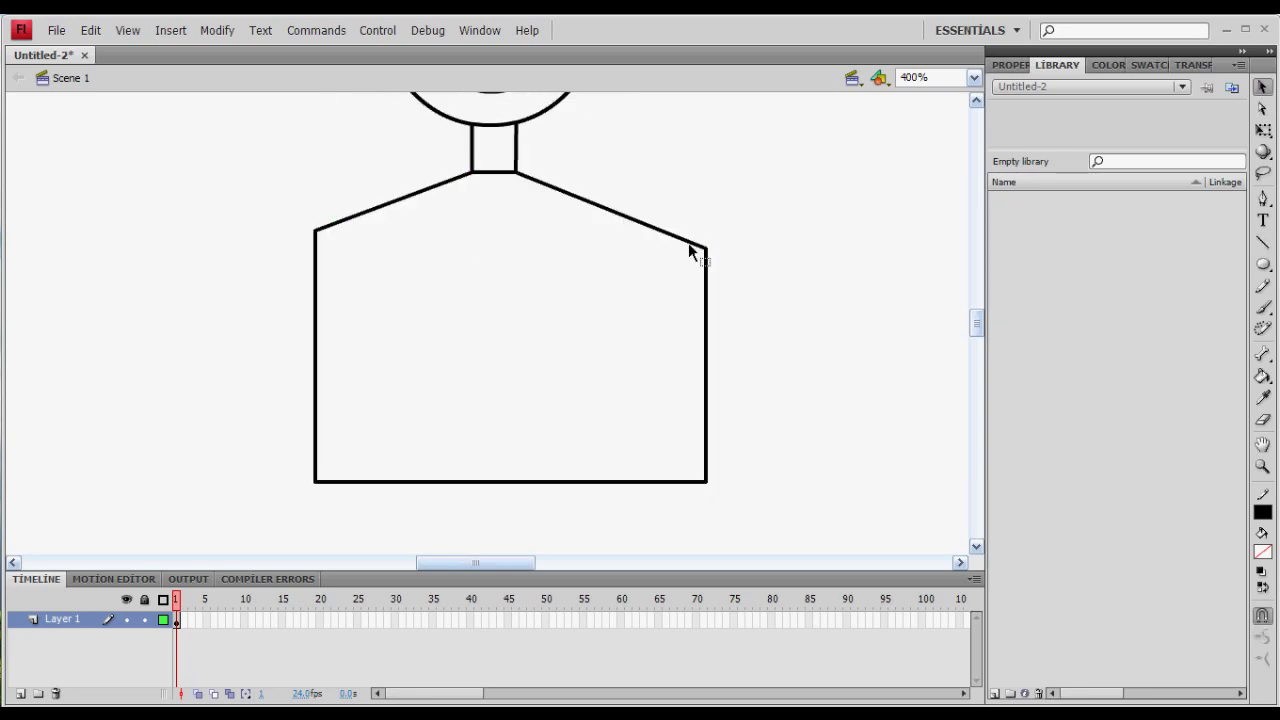
drag(706, 247, 659, 241)
drag(707, 481, 658, 478)
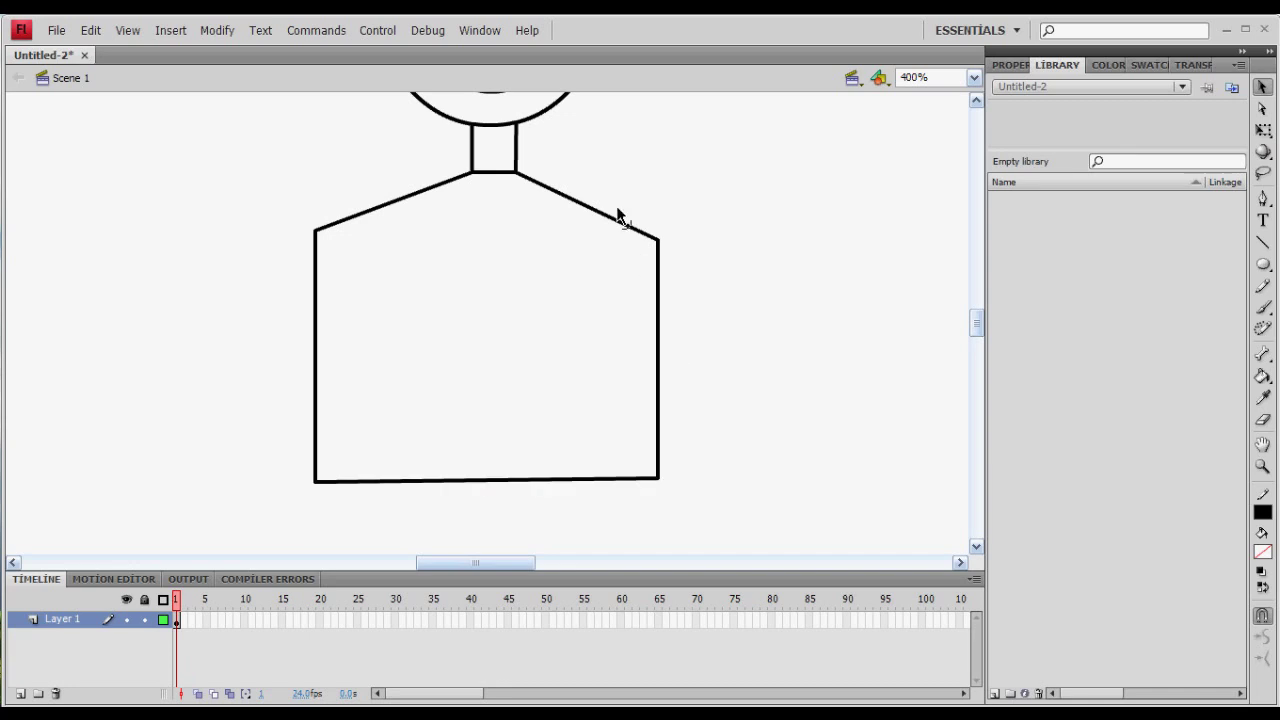
drag(614, 219, 622, 200)
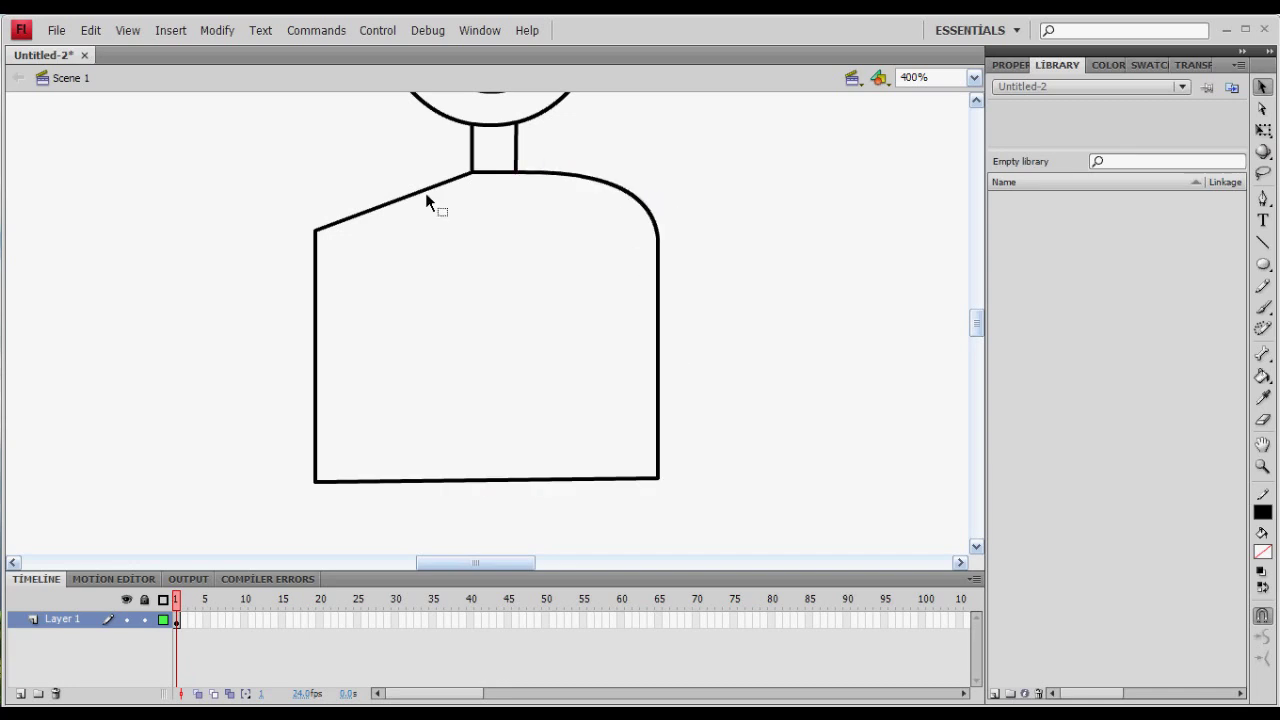
drag(422, 196, 415, 190)
- Draw the trouser outline below the torso with two legs separated by an inverted V
scroll(412, 338, down, 3)
scroll(412, 339, down, 3)
key(n)
mouse_move(320, 147)
mouse_down()
mouse_move(288, 541)
mouse_move(315, 542)
mouse_up()
drag(315, 542, 397, 542)
drag(397, 542, 490, 205)
drag(490, 205, 538, 537)
mouse_move(538, 537)
mouse_down()
mouse_move(638, 538)
mouse_move(657, 140)
mouse_up()
- Adjust the hem corners of both trouser legs so the right leg is closed and narrower
click(1262, 87)
drag(637, 537, 658, 537)
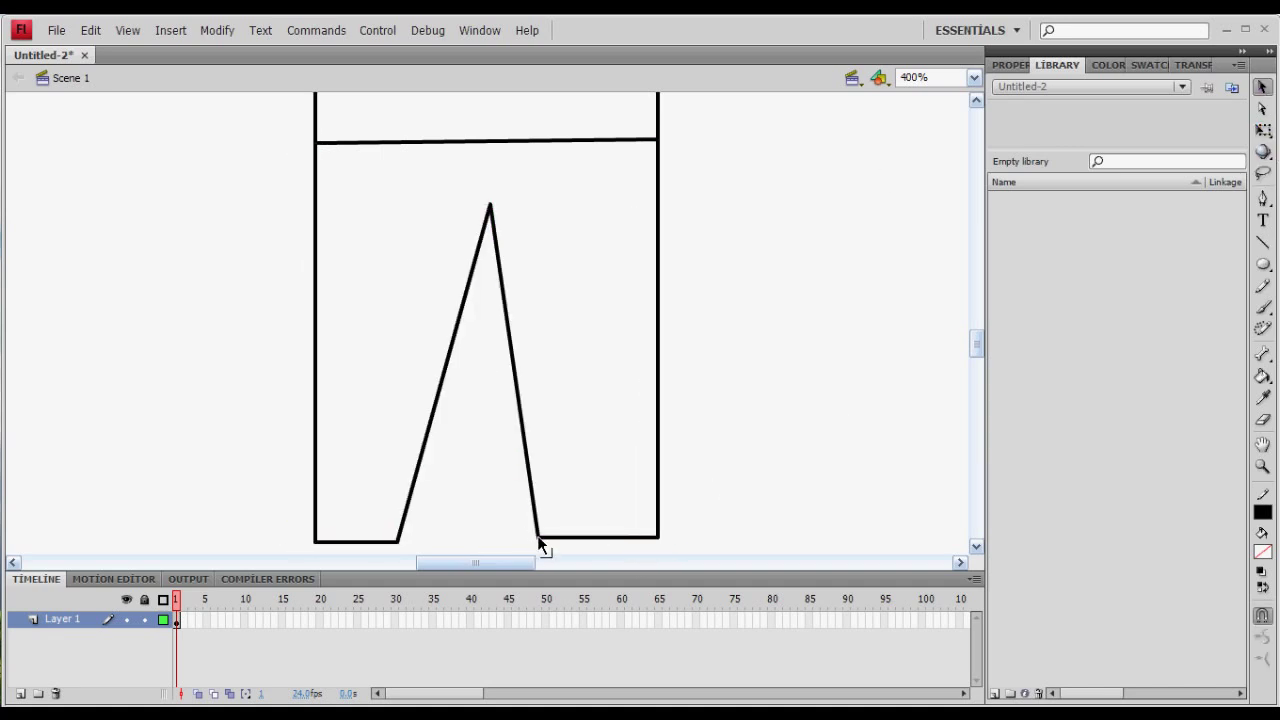
drag(537, 537, 565, 537)
drag(397, 542, 405, 542)
- Bend the line at the base of the neck downward into a rounded neckline
scroll(612, 466, up, 5)
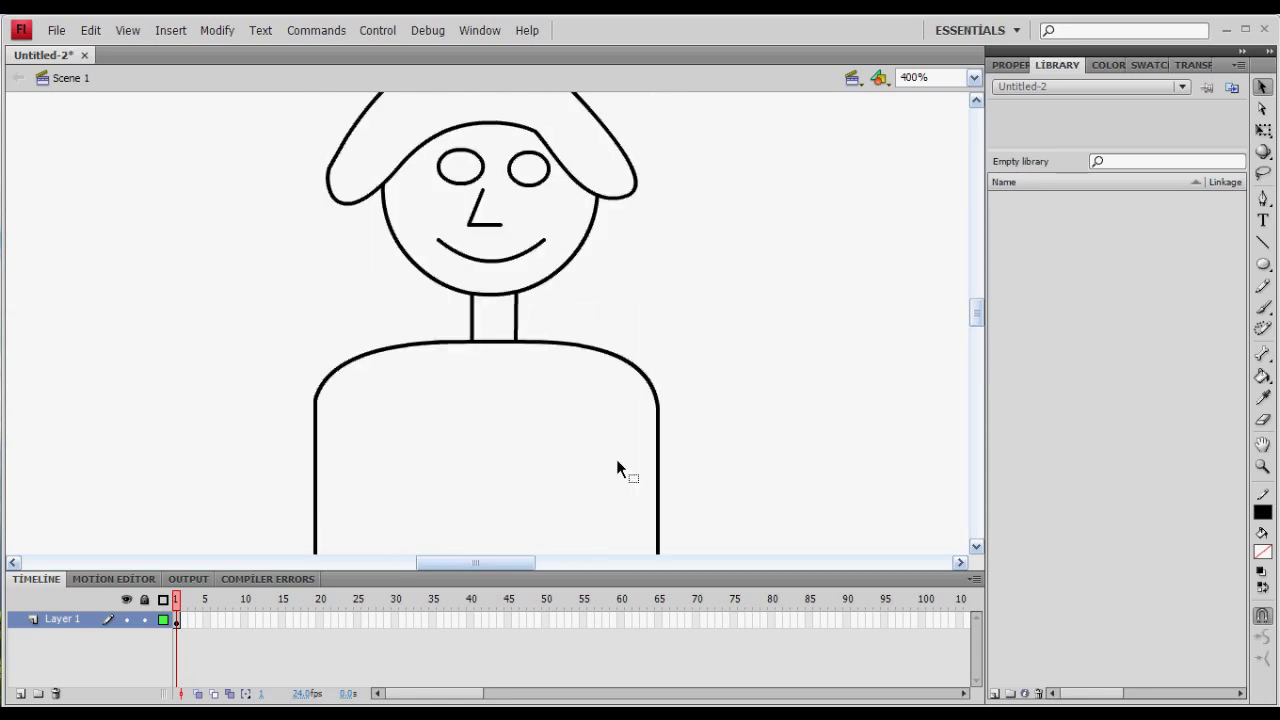
scroll(650, 388, up, 2)
scroll(640, 370, down, 4)
drag(482, 263, 492, 290)
- Draw a straight-lined sleeve slanting outward from each side of the torso, closed with a flat cuff
click(1262, 242)
scroll(724, 390, down, 2)
mouse_move(311, 226)
mouse_down()
mouse_move(157, 491)
mouse_move(178, 498)
mouse_up()
mouse_move(178, 498)
mouse_down()
mouse_move(218, 498)
mouse_move(314, 358)
mouse_up()
drag(658, 236, 792, 470)
mouse_move(792, 470)
mouse_down()
mouse_move(740, 470)
mouse_move(656, 334)
mouse_up()
- Delete the torso side lines between the sleeves and the body
click(1262, 87)
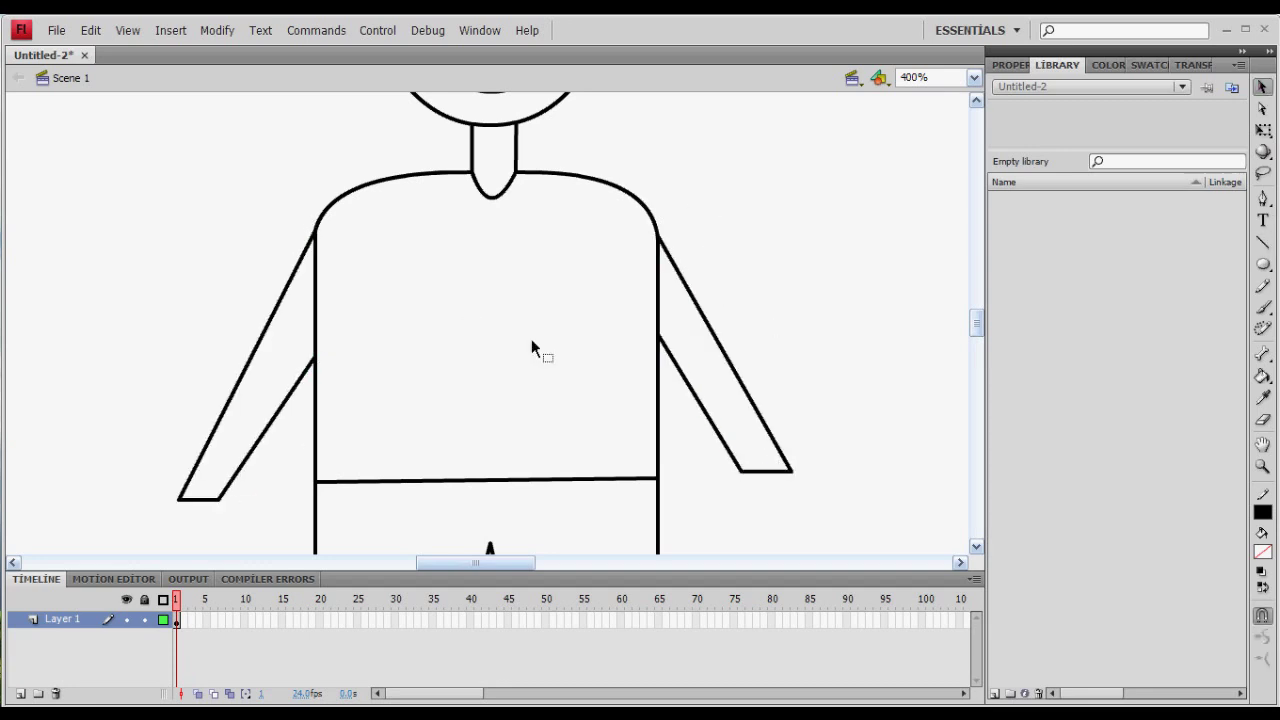
click(659, 300)
key(Delete)
- Draw a V-shaped collar on the chest and two short vertical button marks below it
scroll(755, 287, up, 2)
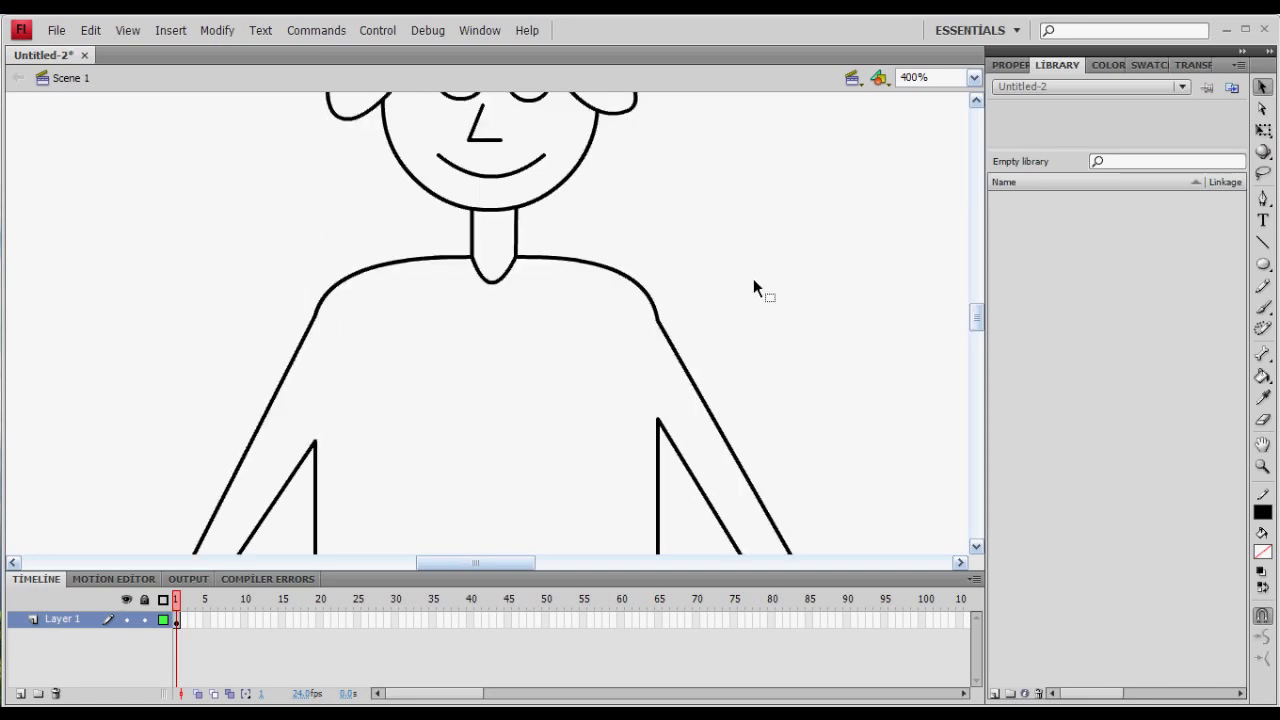
click(1262, 242)
scroll(554, 319, down, 2)
drag(426, 177, 497, 318)
drag(497, 318, 553, 177)
scroll(528, 349, up, 4)
scroll(494, 403, down, 4)
scroll(474, 273, down, 2)
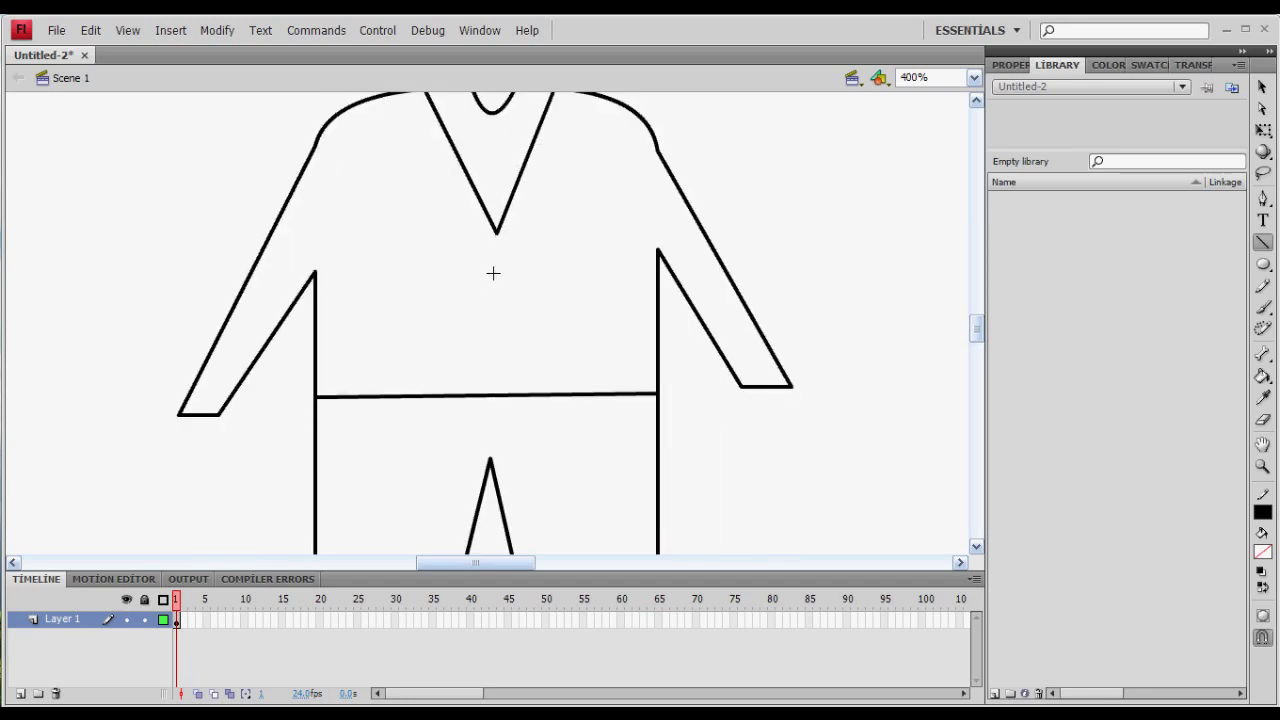
drag(497, 331, 497, 348)
- Draw an angular shoe with its toe pointing left at the bottom of each trouser leg
scroll(504, 420, up, 2)
click(1263, 465)
click(1263, 636)
click(611, 334)
click(534, 388)
click(1262, 615)
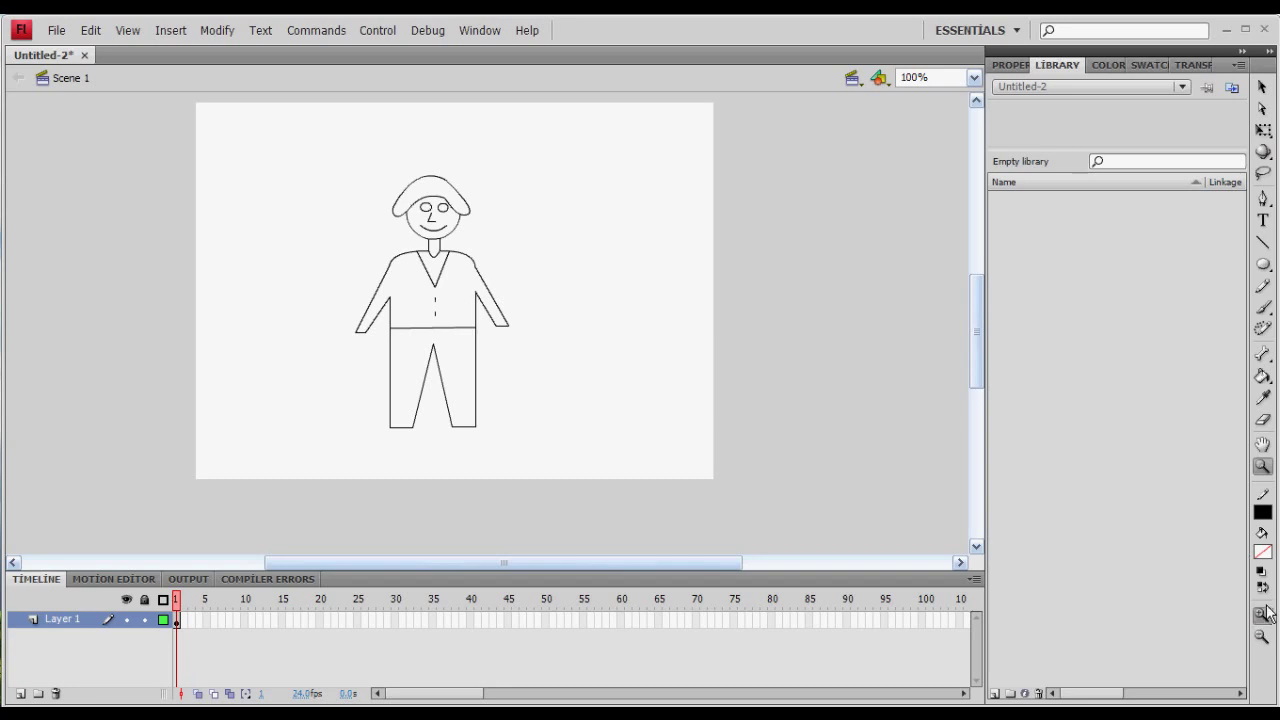
click(358, 385)
click(358, 385)
click(1262, 242)
drag(360, 377, 277, 420)
drag(277, 420, 277, 450)
drag(277, 450, 447, 450)
drag(447, 450, 453, 378)
drag(610, 373, 531, 410)
mouse_move(531, 410)
mouse_down()
mouse_move(531, 450)
mouse_move(703, 450)
mouse_up()
drag(703, 450, 703, 373)
- Draw a five-fingered hand with straight lines at the cuff of the sleeve on the drawing's right
scroll(700, 434, up, 5)
scroll(396, 390, down, 1)
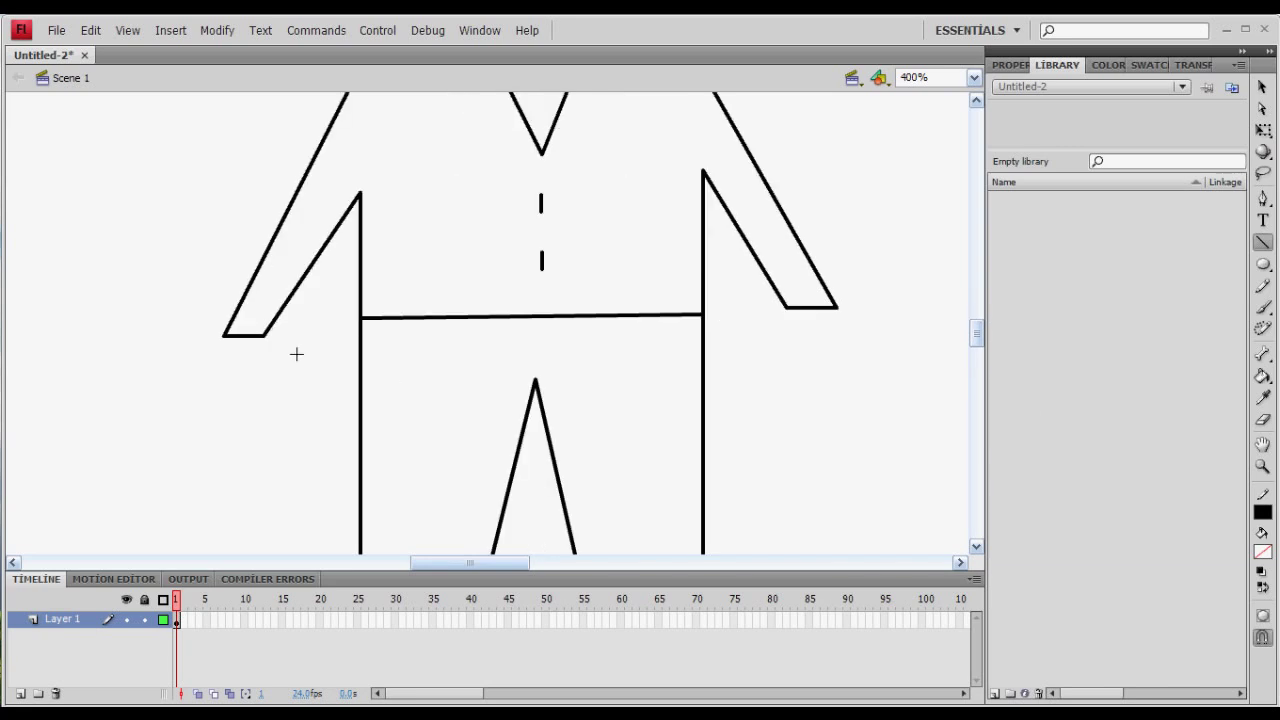
click(1262, 466)
click(808, 304)
click(1262, 242)
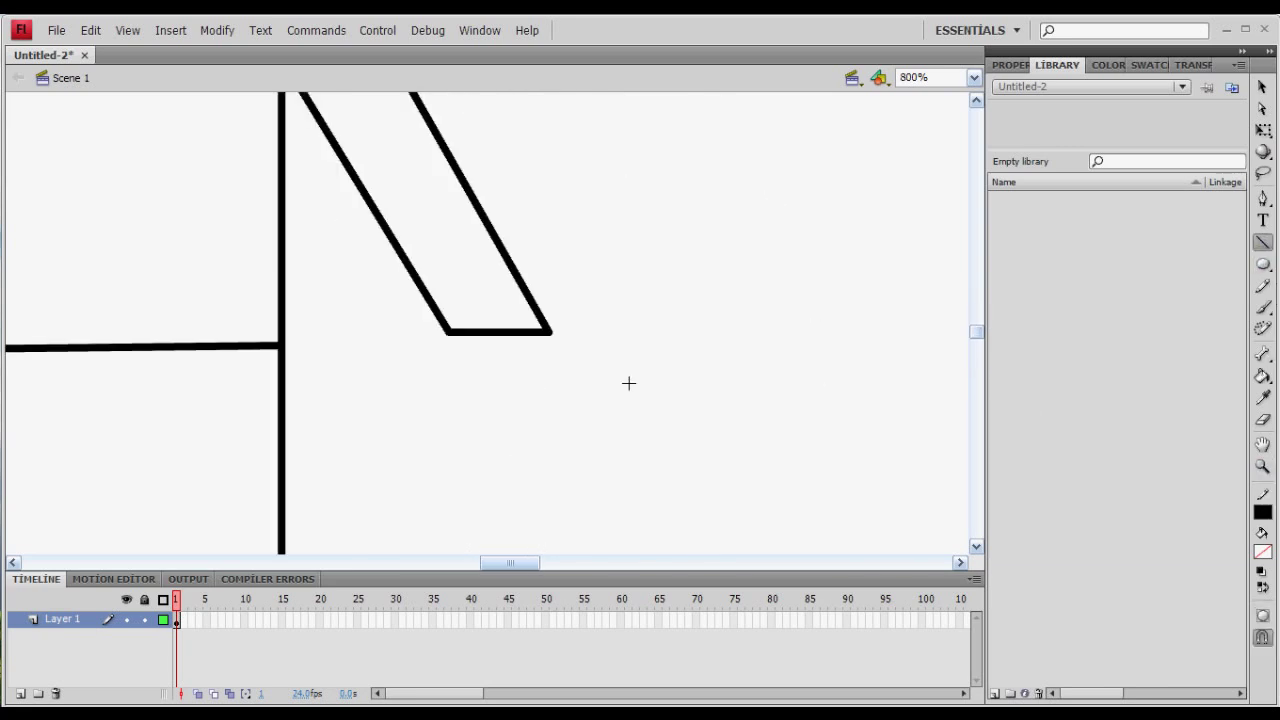
drag(548, 331, 609, 369)
drag(609, 369, 584, 381)
drag(584, 381, 543, 364)
drag(543, 364, 599, 457)
mouse_move(599, 457)
mouse_down()
mouse_move(574, 460)
mouse_move(523, 392)
mouse_up()
drag(523, 392, 545, 466)
drag(545, 466, 519, 466)
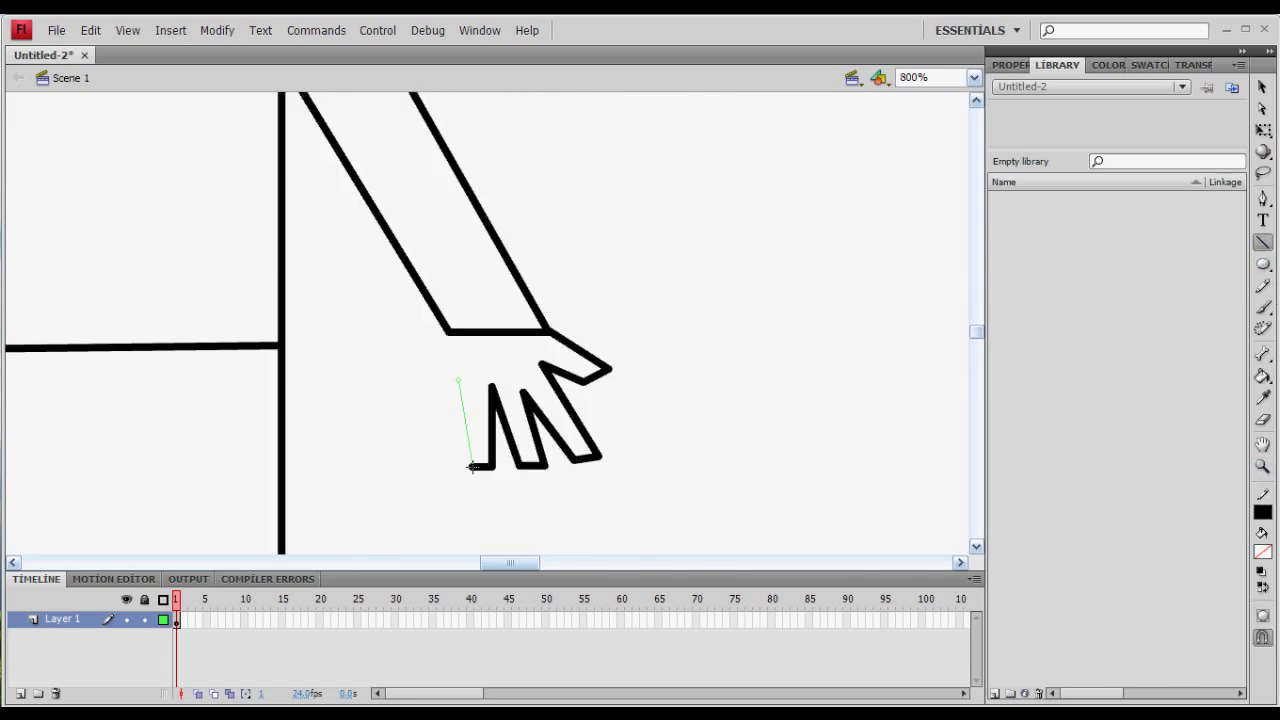
drag(455, 440, 441, 440)
drag(441, 440, 447, 330)
- Reshape the gap beside the hand's smallest finger, then paste a copy of the hand near the opposite sleeve
click(1262, 88)
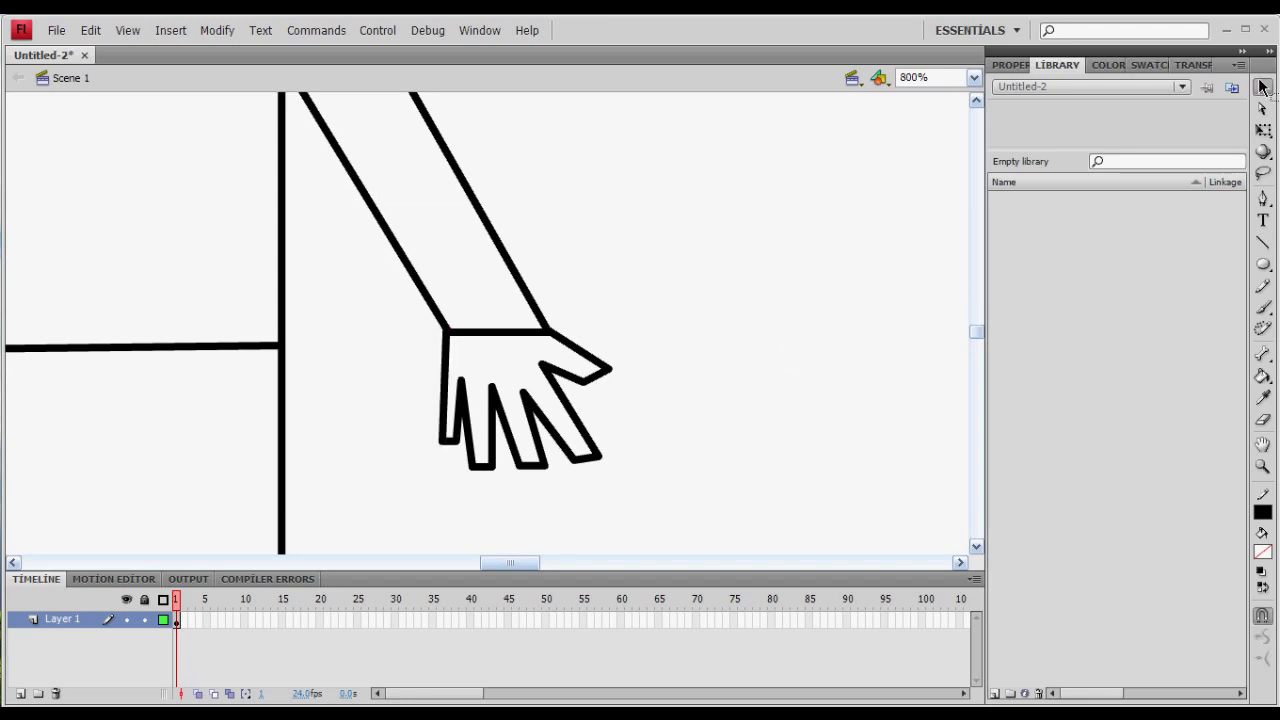
drag(460, 378, 472, 378)
drag(715, 509, 387, 297)
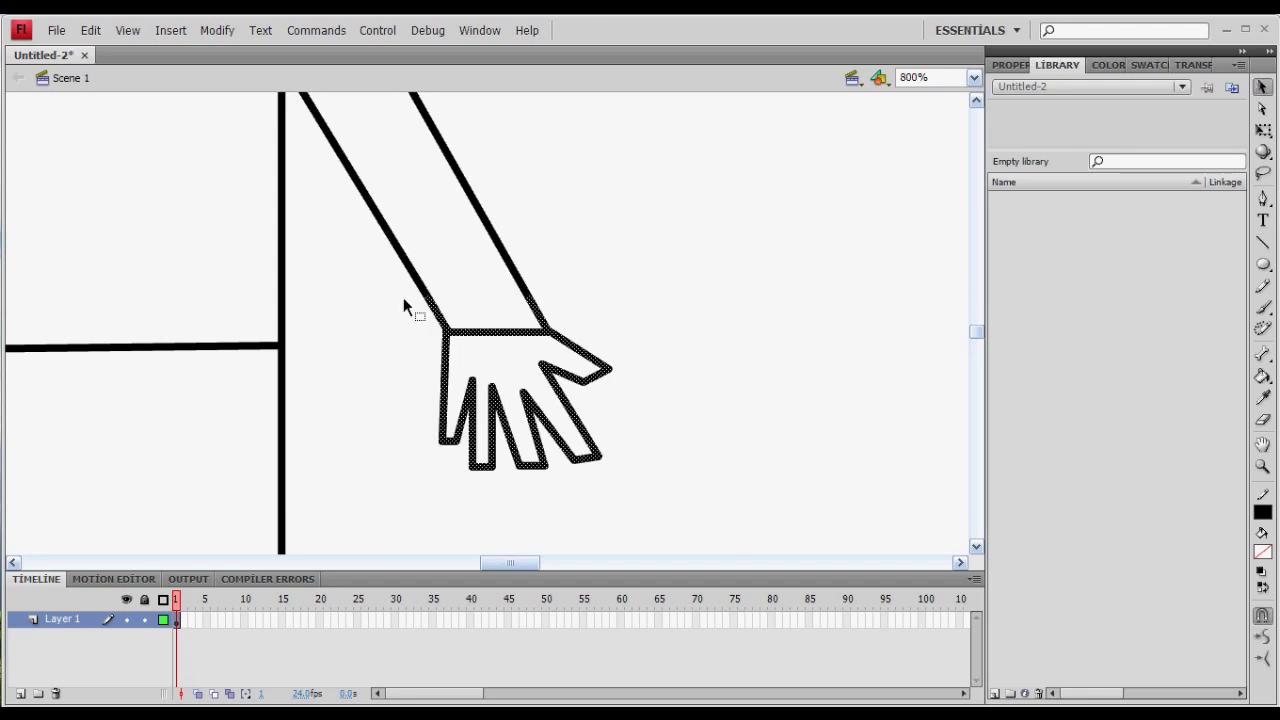
right_click(505, 343)
drag(394, 486, 666, 297)
right_click(447, 335)
click(460, 395)
drag(510, 563, 434, 563)
right_click(391, 319)
click(404, 361)
drag(514, 273, 381, 316)
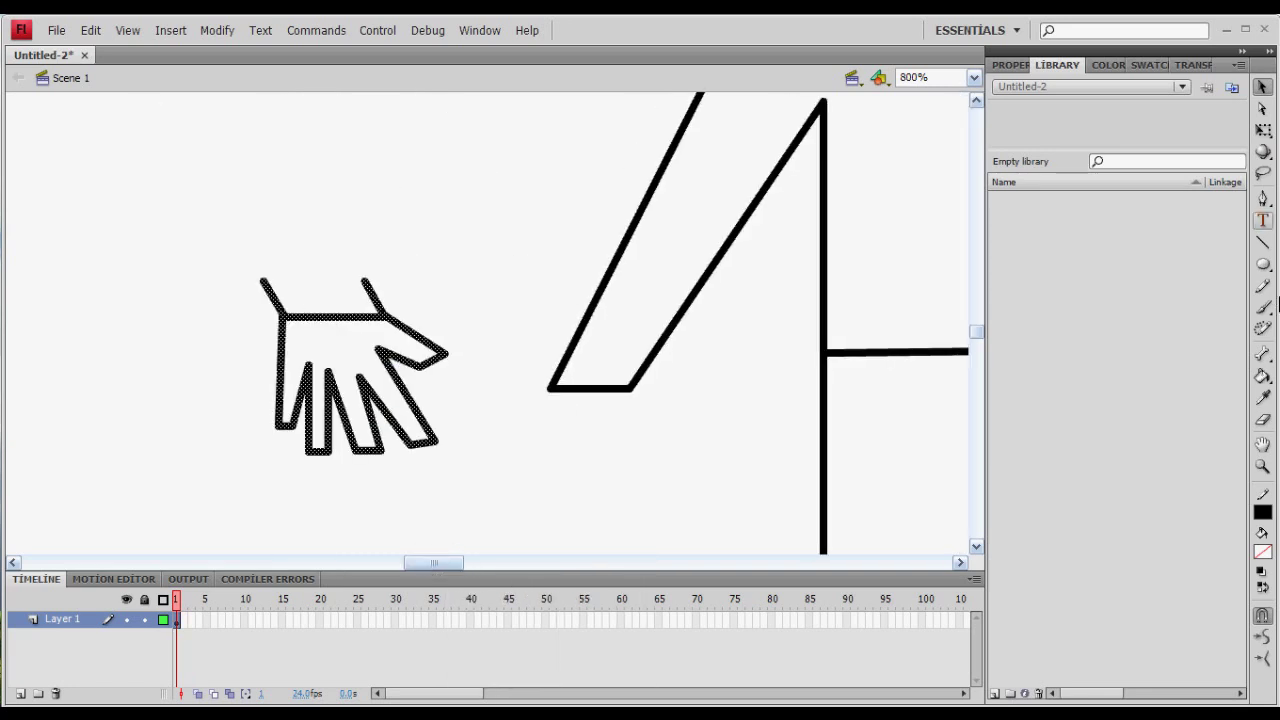
- Mirror the copied hand horizontally and place it closer to the left sleeve
click(1260, 131)
drag(447, 366, 103, 366)
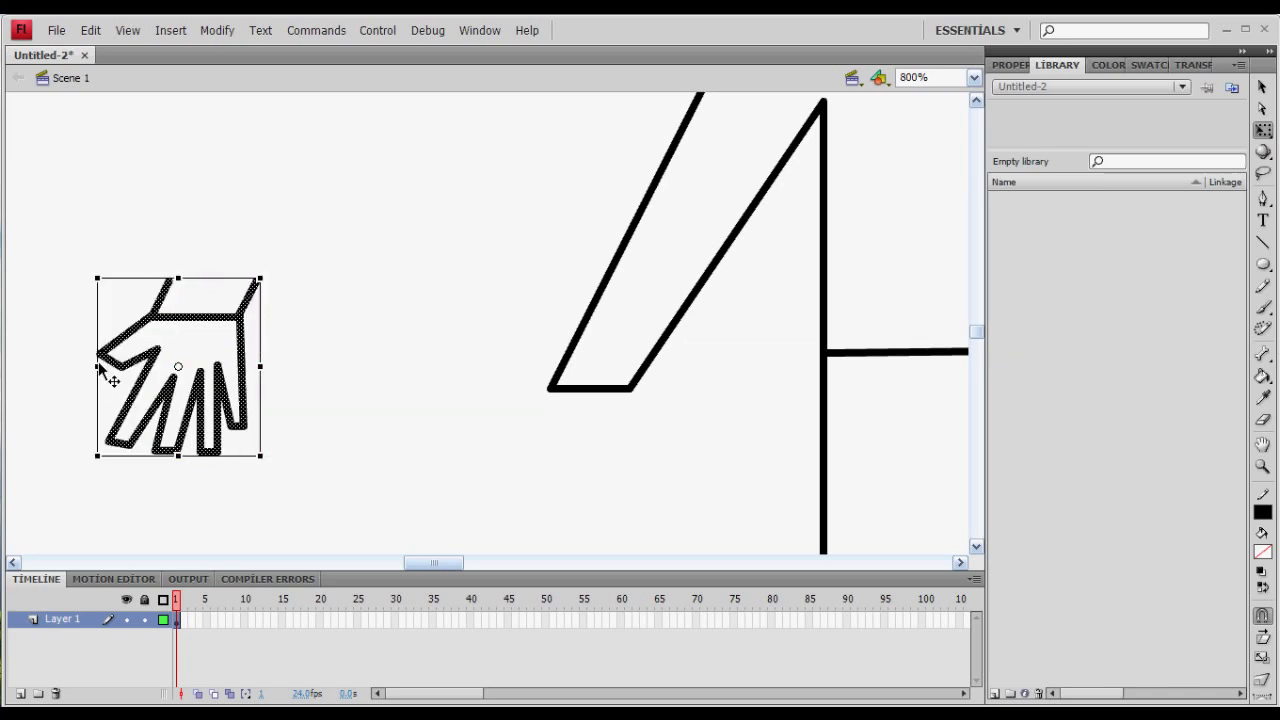
drag(251, 334, 453, 360)
- Delete the leftover sleeve stubs and wrist line from the mirrored hand
click(451, 325)
key(Delete)
click(365, 322)
key(Delete)
drag(272, 514, 482, 307)
click(440, 312)
click(394, 343)
key(Delete)
- Attach the mirrored hand's open wrist ends to the two cuff corners of the left sleeve
drag(257, 519, 497, 303)
key(ctrl+b)
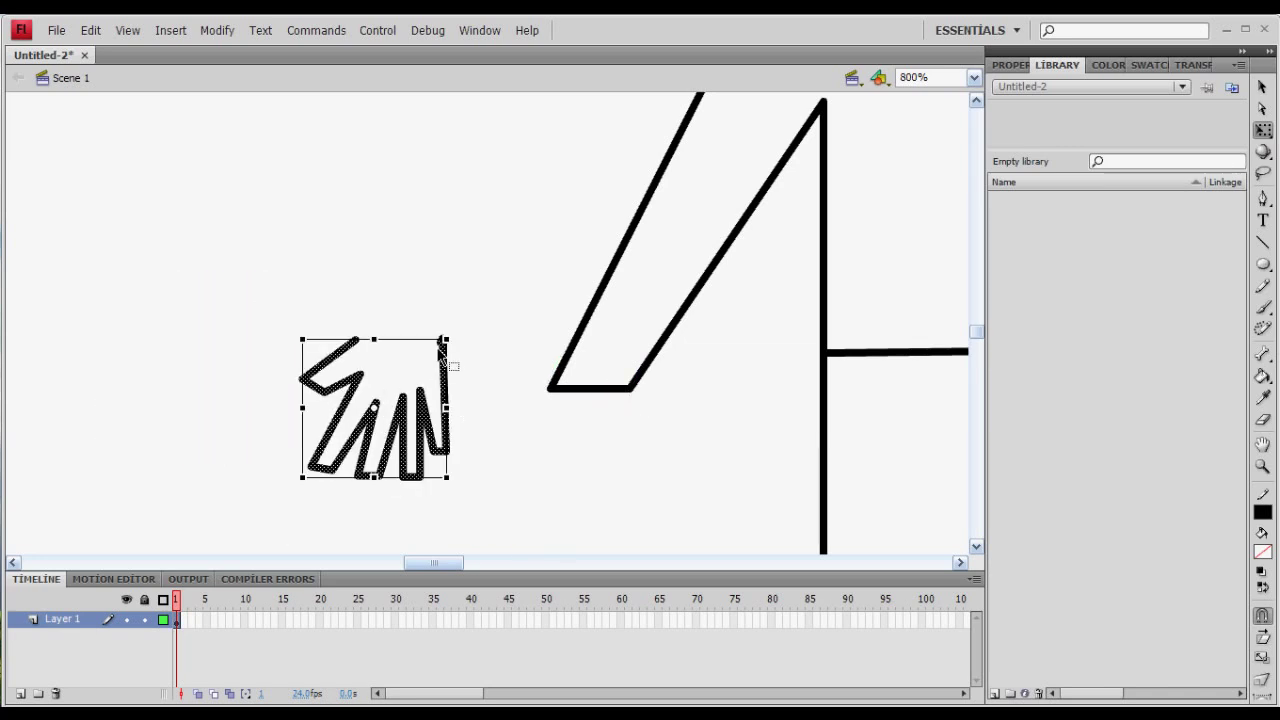
click(1271, 88)
drag(445, 345, 631, 397)
drag(541, 396, 554, 386)
- Select the whole figure and move it up and to the left on the stage
click(1263, 466)
click(1262, 637)
click(680, 416)
click(680, 416)
click(680, 416)
scroll(660, 410, up, 2)
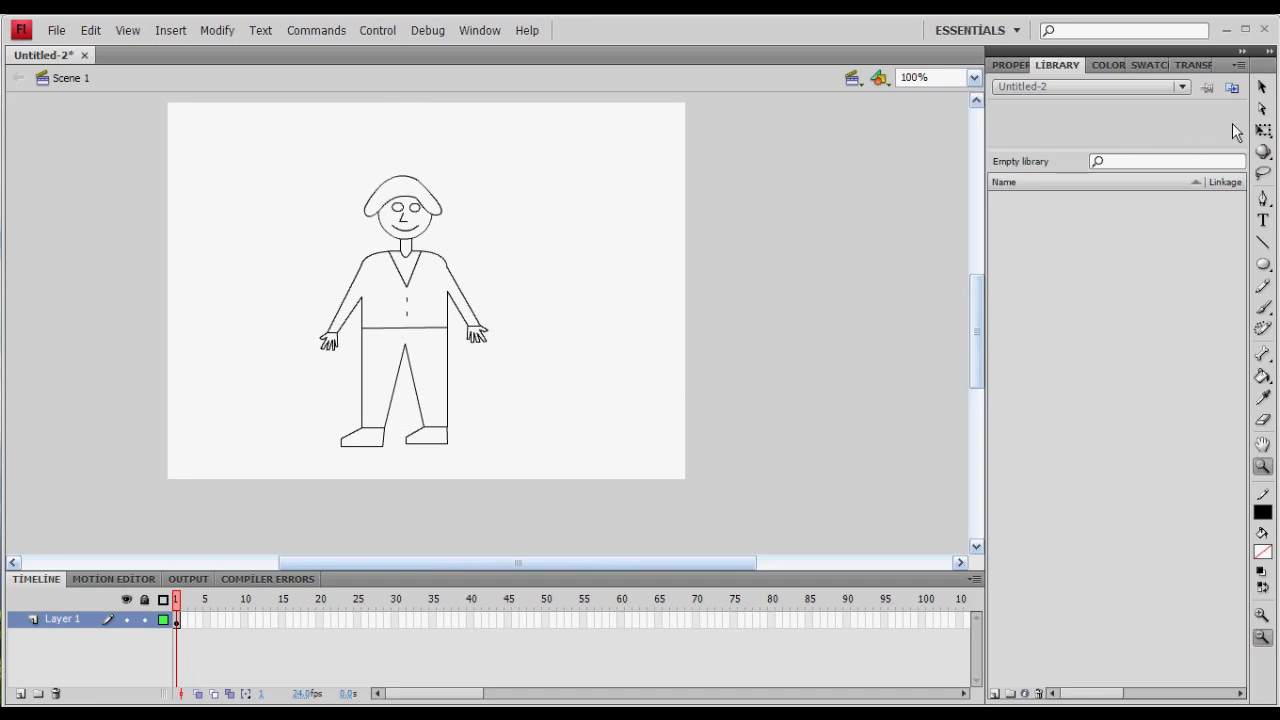
click(1262, 87)
drag(515, 468, 294, 127)
drag(405, 328, 355, 302)
click(562, 397)
drag(500, 112, 252, 470)
click(352, 216)
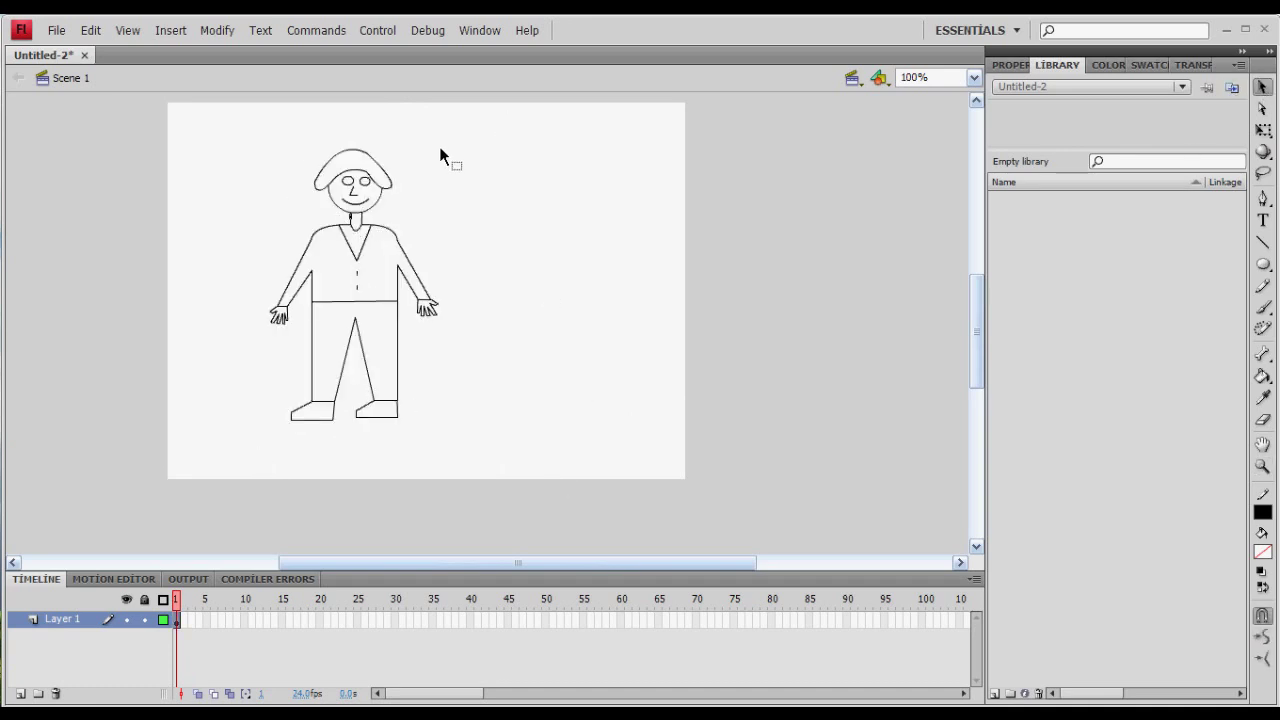
- Fill the hair and both eyes with black using the Paint Bucket
click(1263, 552)
click(996, 362)
click(1262, 376)
click(341, 157)
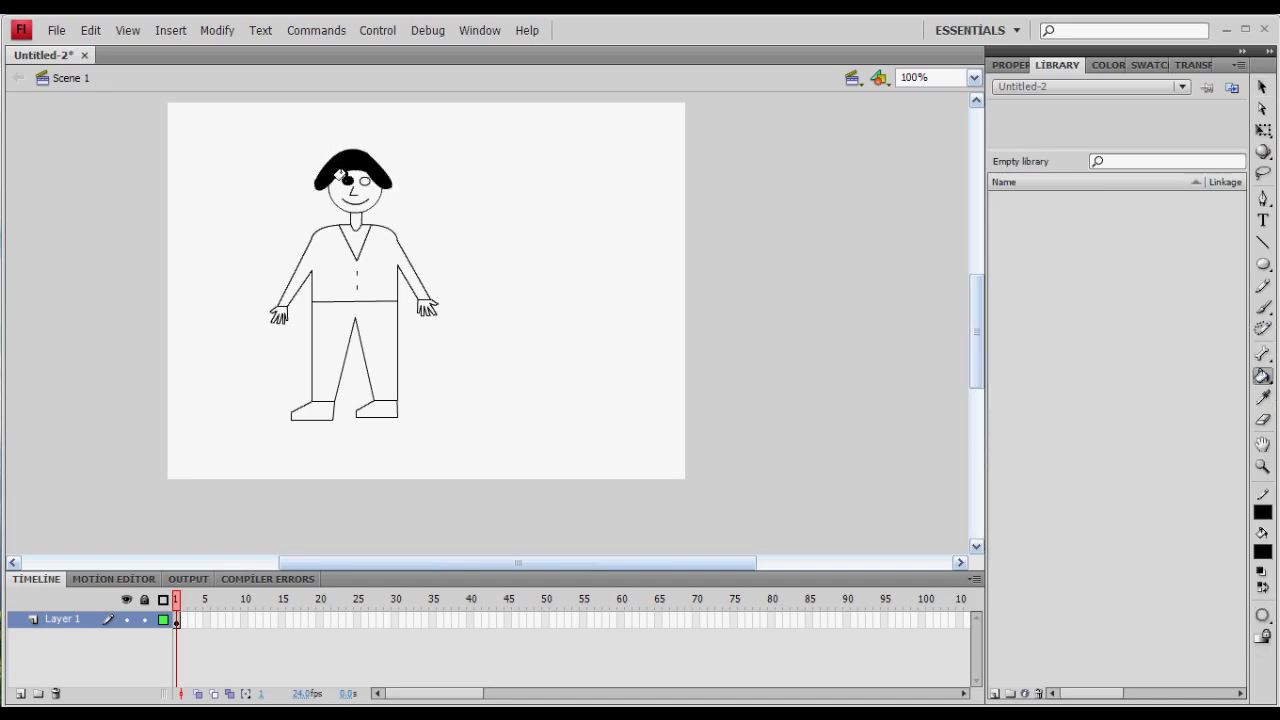
- Fill the face, neck and both hands with a light peach skin colour
click(1263, 552)
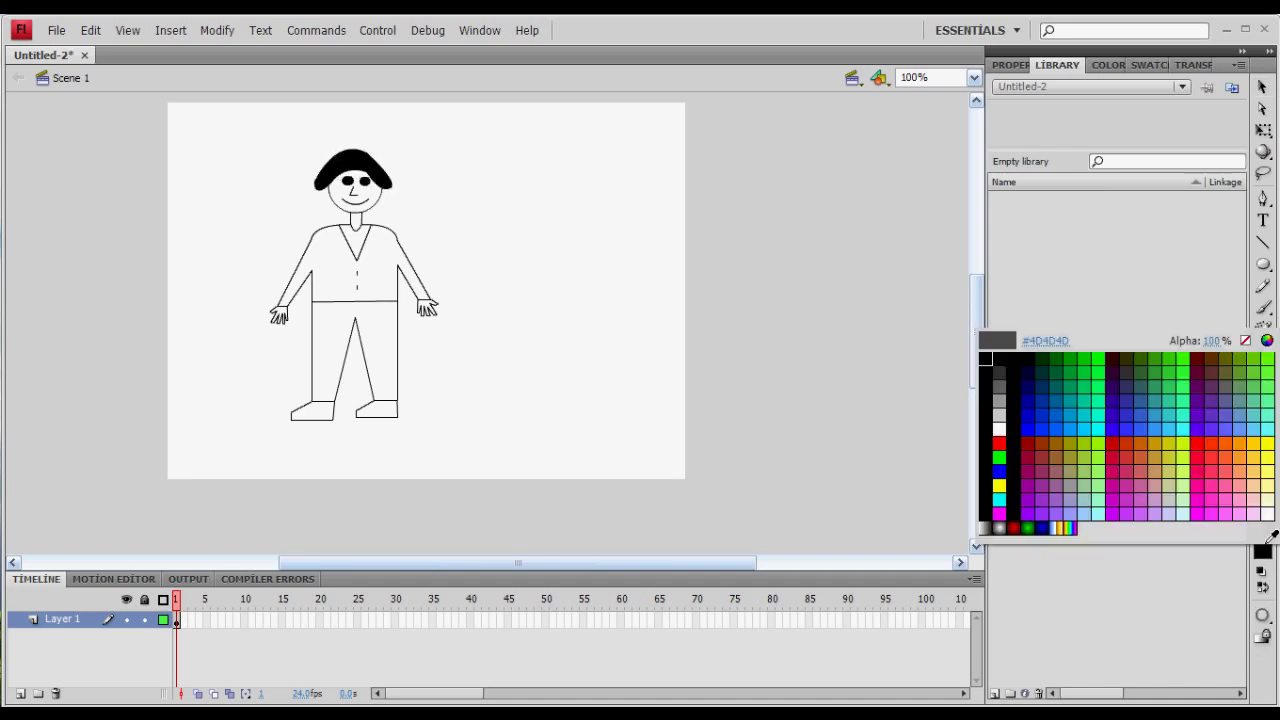
click(1257, 481)
click(334, 193)
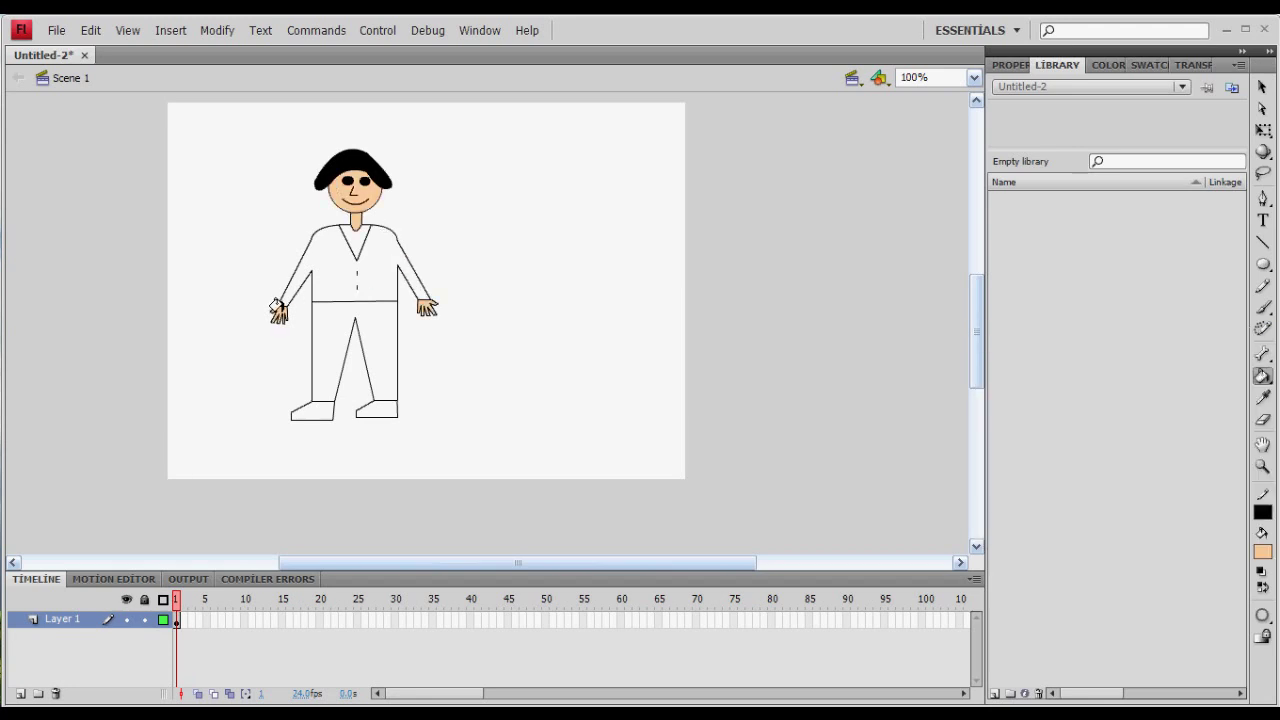
- Fill the shirt and sleeves with light blue and the V-shaped collar area with a darker blue
click(1262, 552)
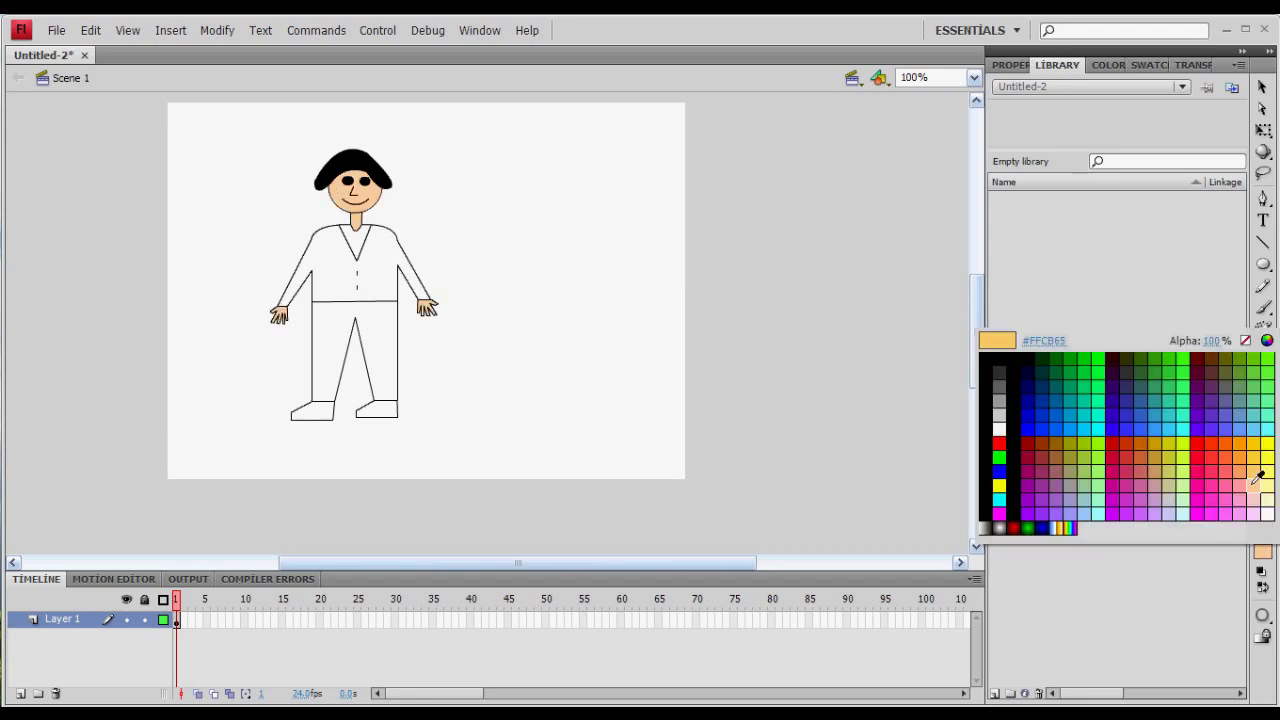
click(1237, 421)
click(320, 286)
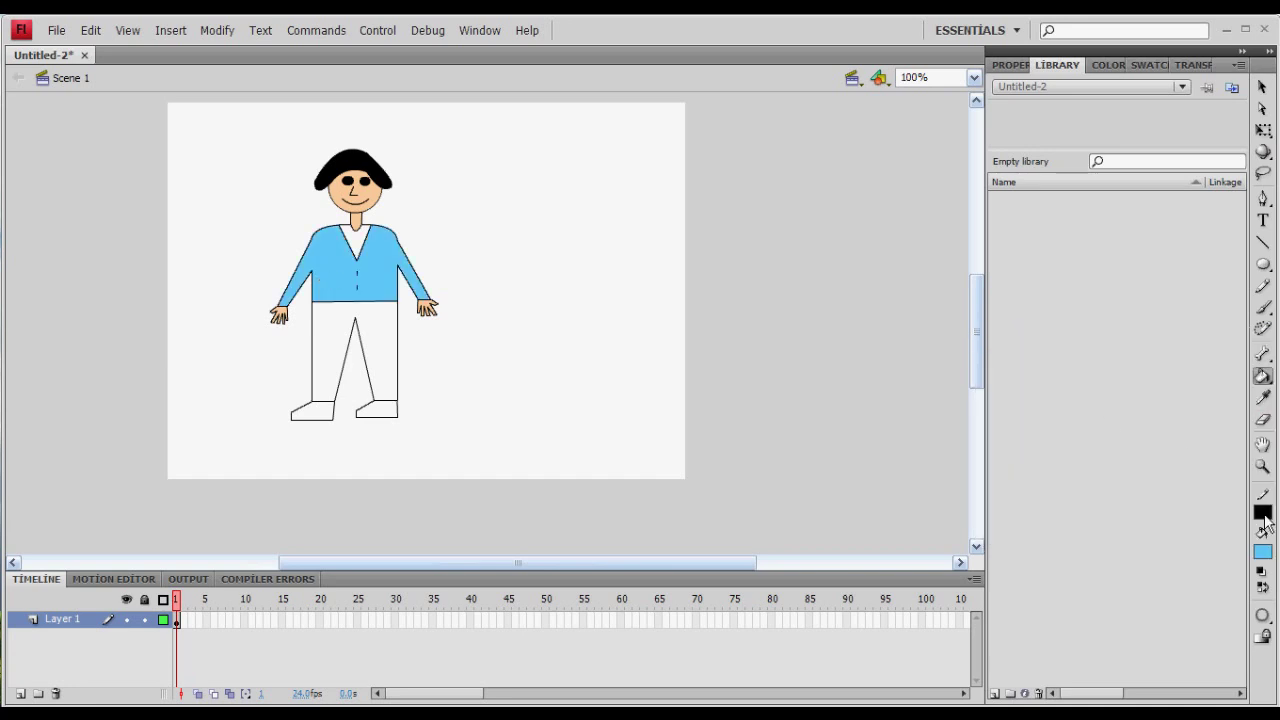
click(1262, 552)
click(1237, 433)
click(369, 229)
- Fill the trousers with grey and both shoes with black
click(1261, 545)
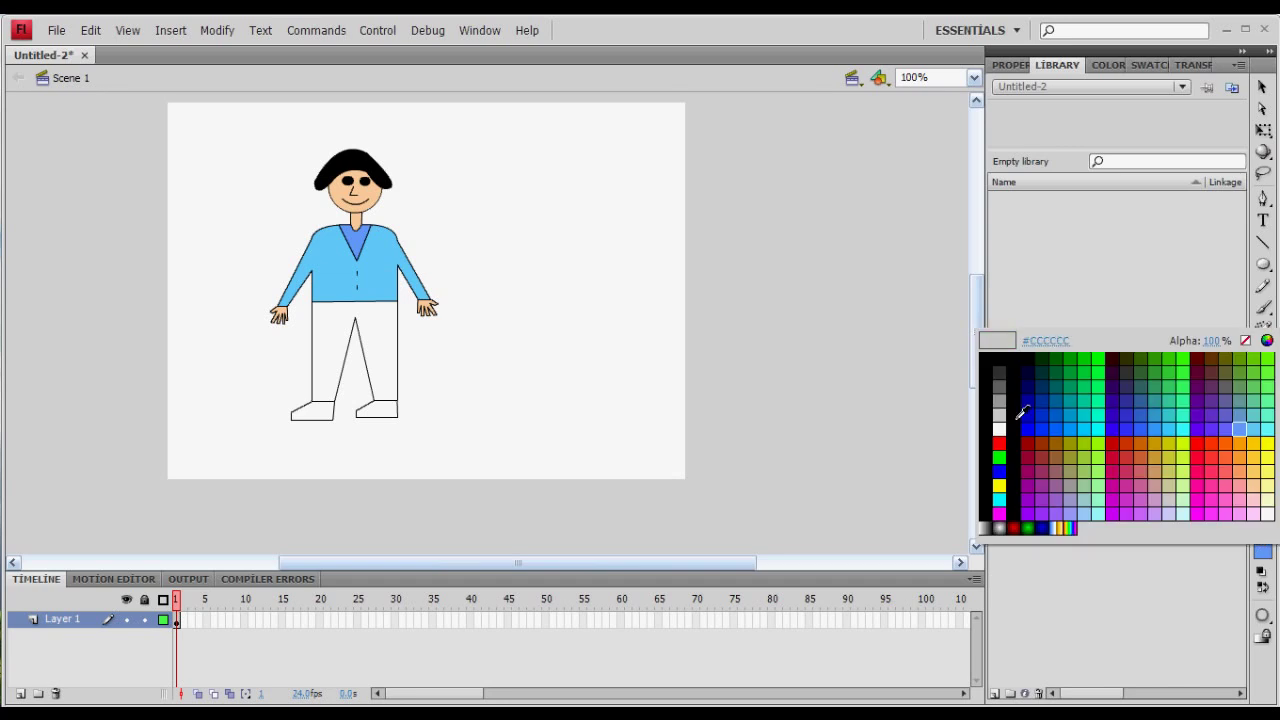
click(998, 399)
click(340, 336)
click(1262, 552)
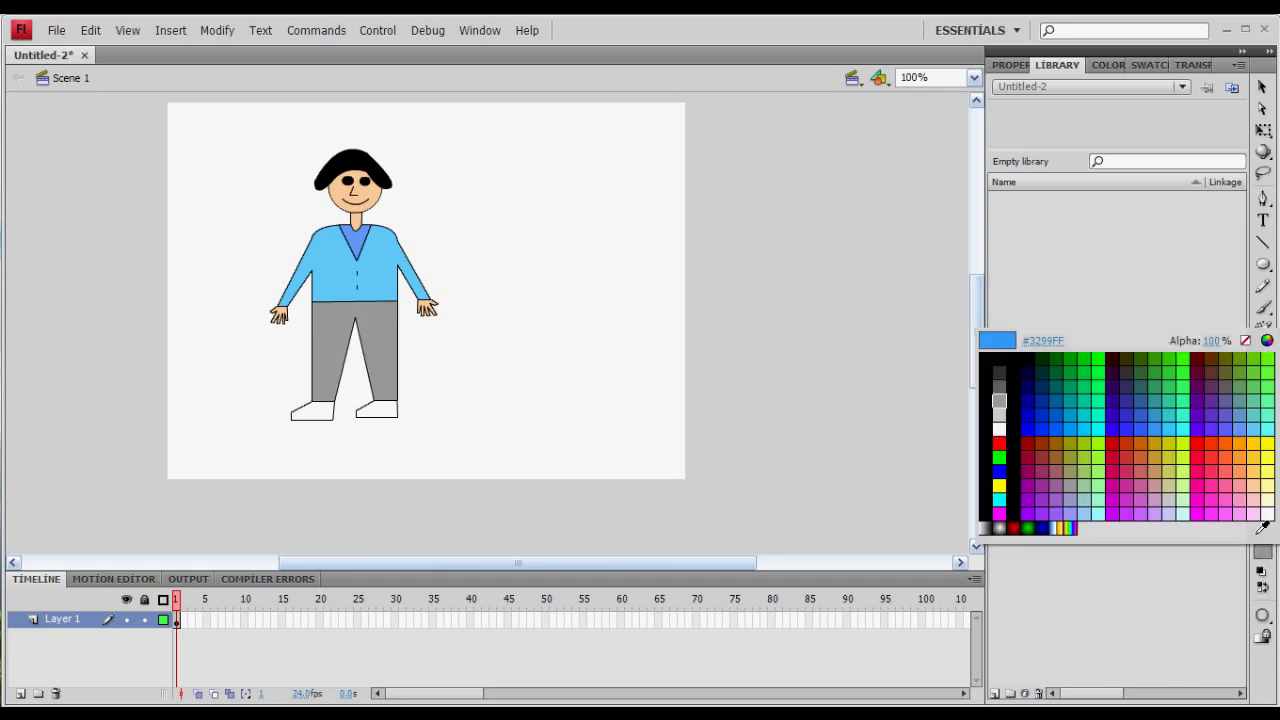
click(982, 360)
click(298, 403)
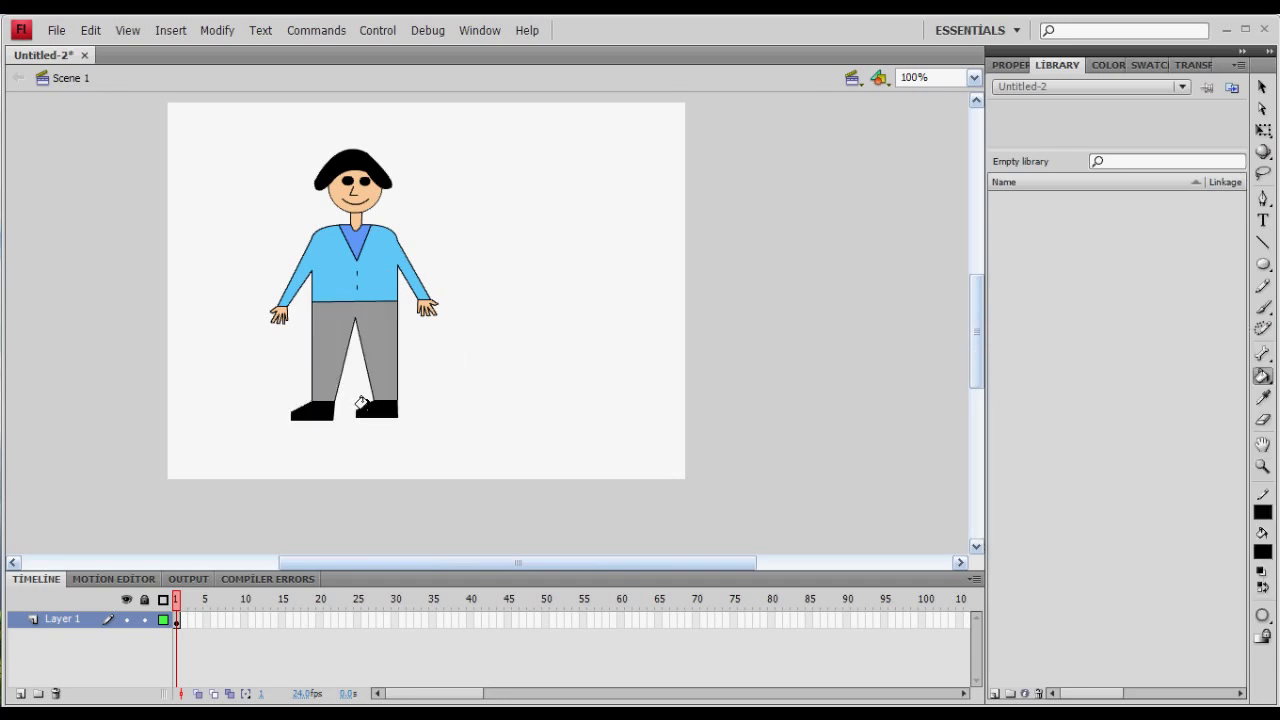
- Convert the whole man drawing into a Movie Clip symbol named Cizim and move it toward the stage's left side
click(1263, 89)
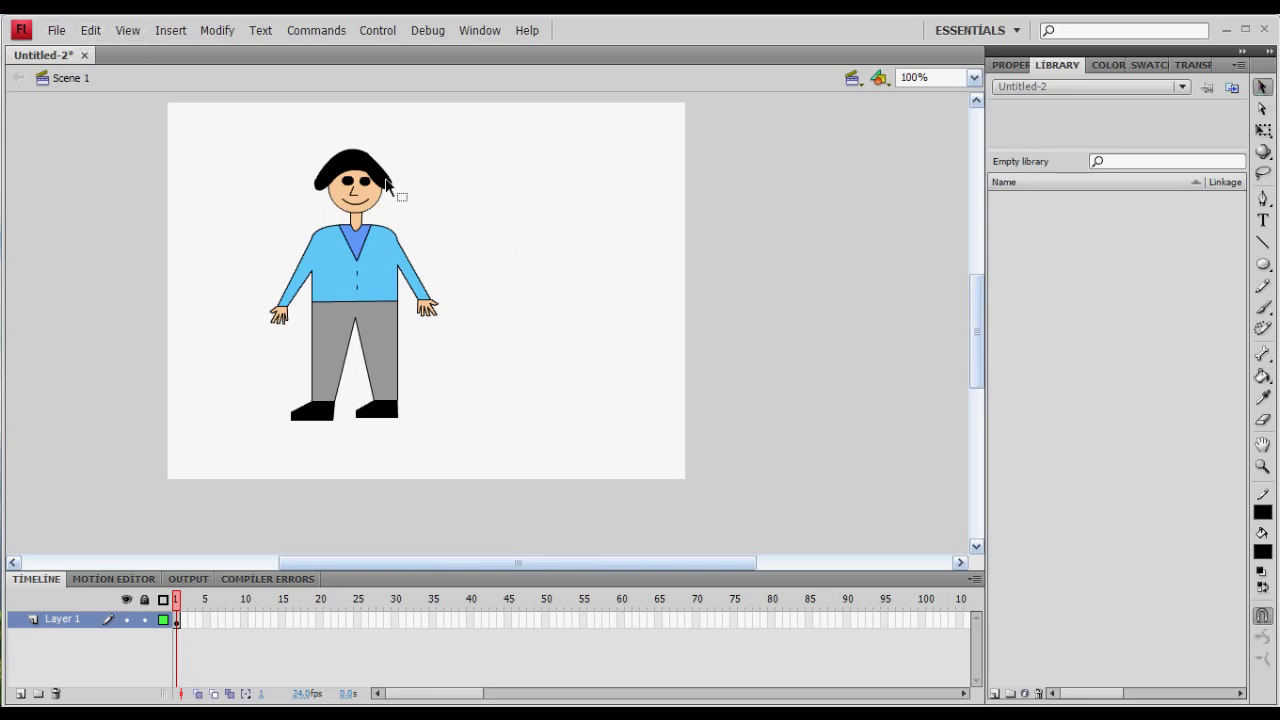
drag(490, 134, 234, 457)
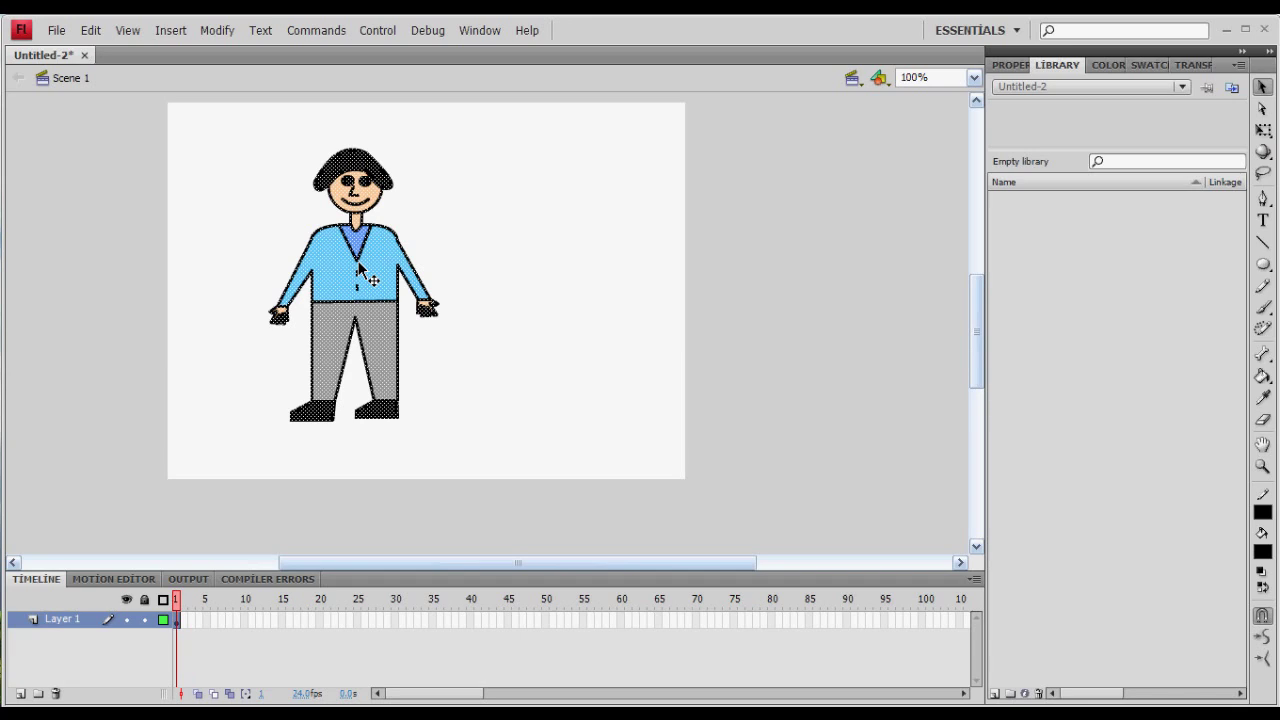
right_click(358, 265)
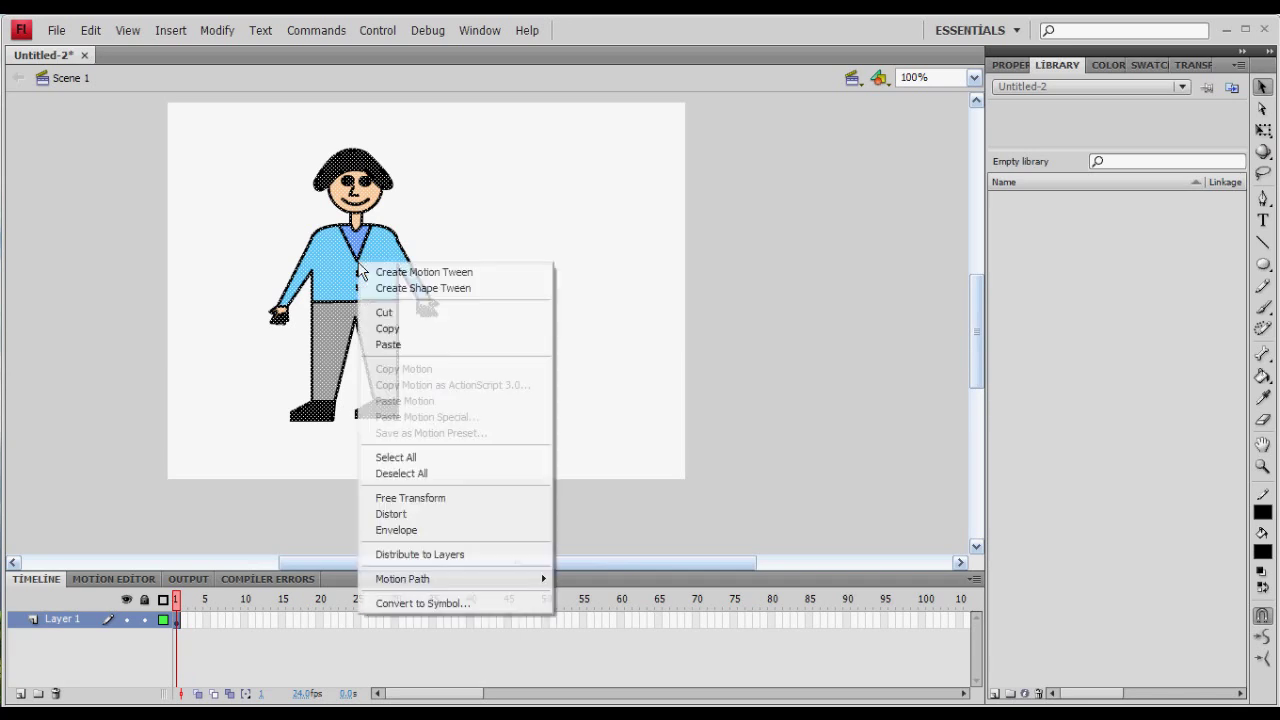
click(410, 604)
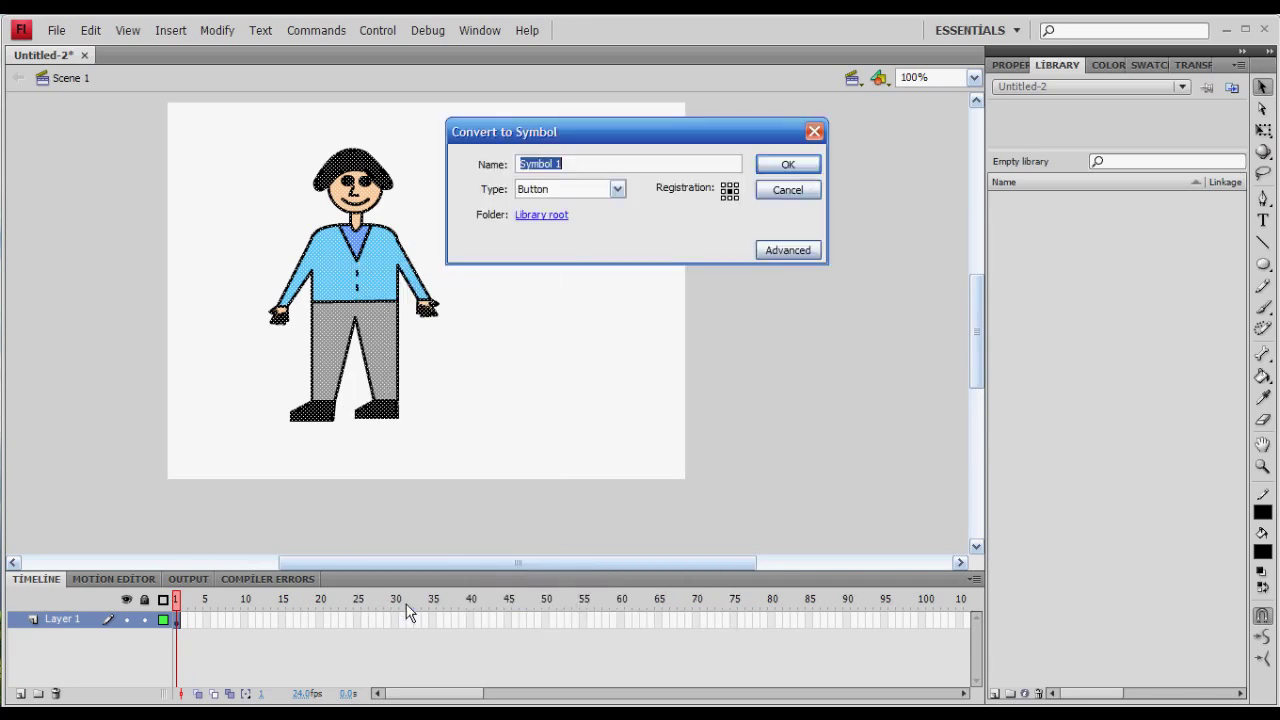
click(600, 191)
click(540, 206)
click(493, 166)
text(Cizim)
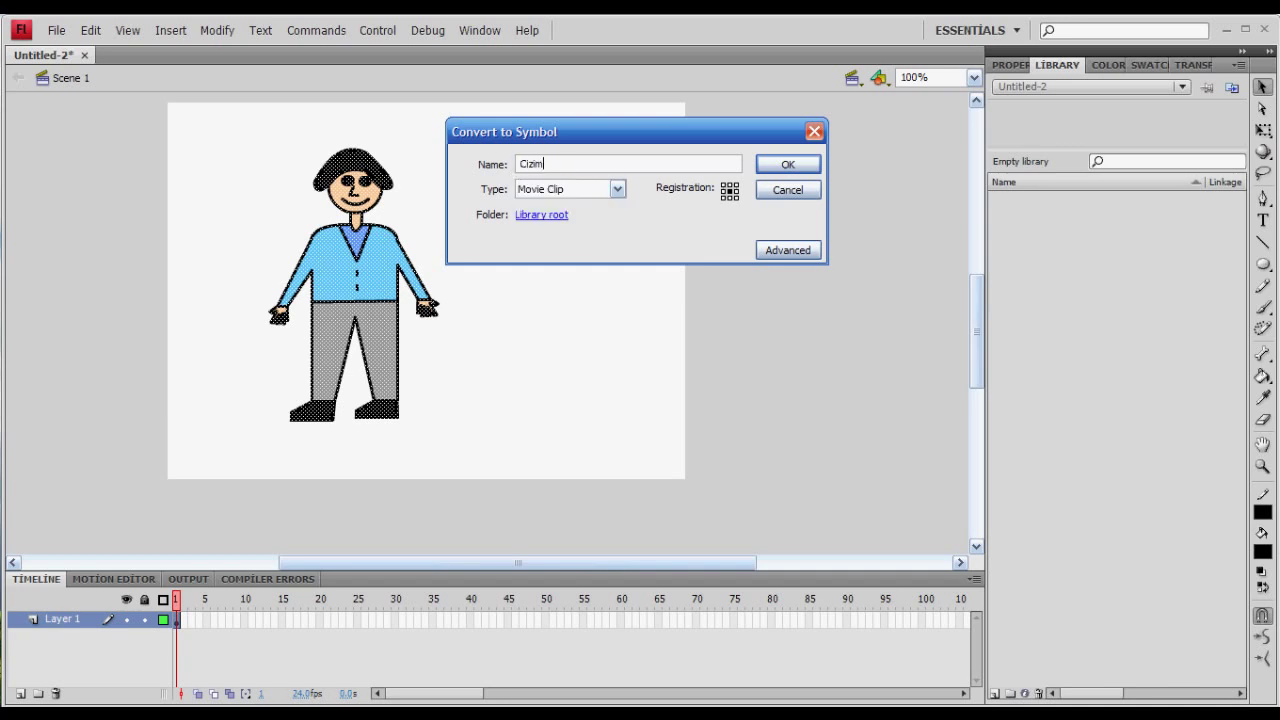
key(Return)
drag(415, 270, 358, 272)
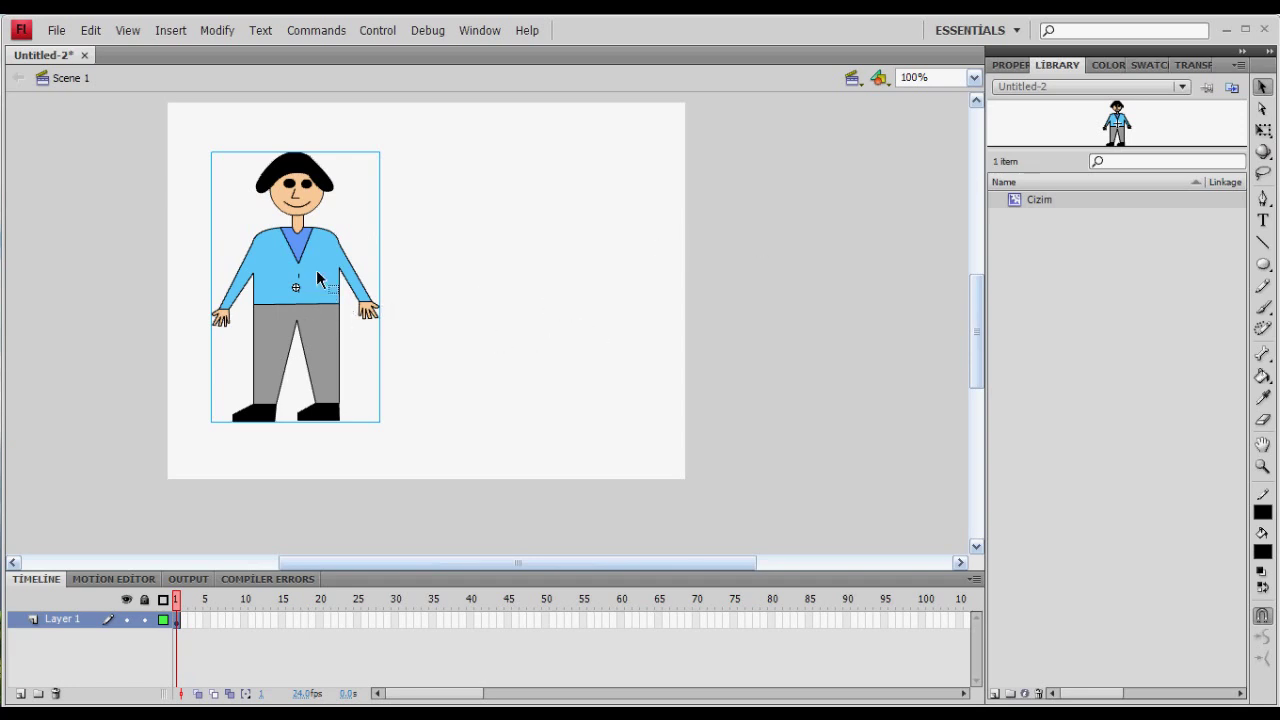
drag(306, 271, 312, 272)
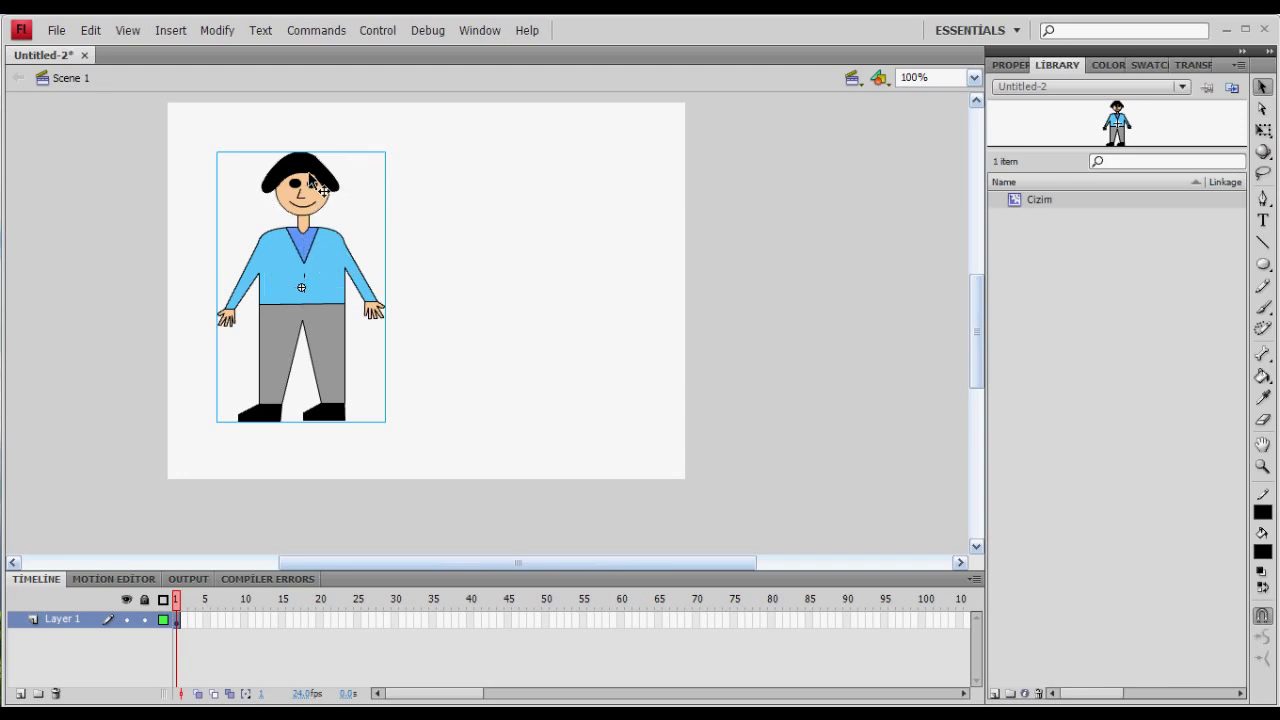
- Copy the man's head from inside the Cizim symbol and paste it beside him in Scene 1
double_click(305, 275)
drag(378, 127, 231, 243)
right_click(296, 168)
click(340, 226)
click(65, 78)
right_click(543, 214)
click(571, 243)
- Delete the eyes, nose, face fill and mouth from the pasted head
click(1262, 466)
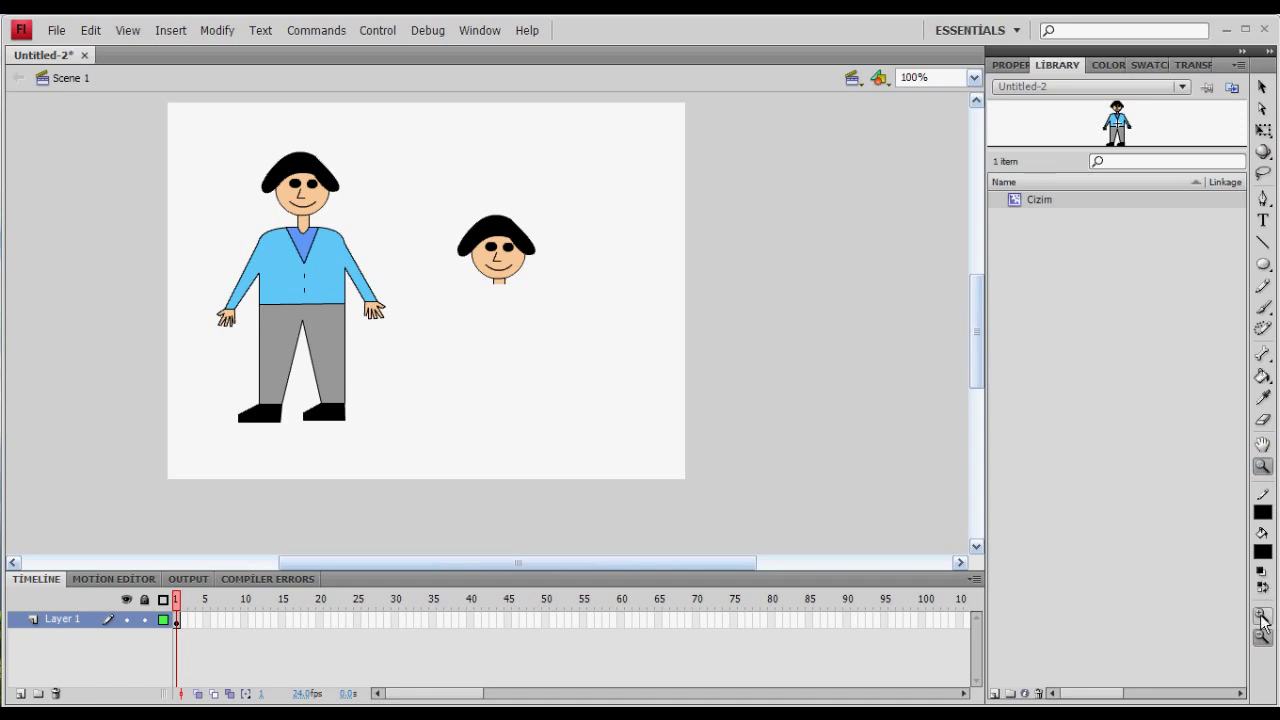
click(494, 271)
click(1262, 87)
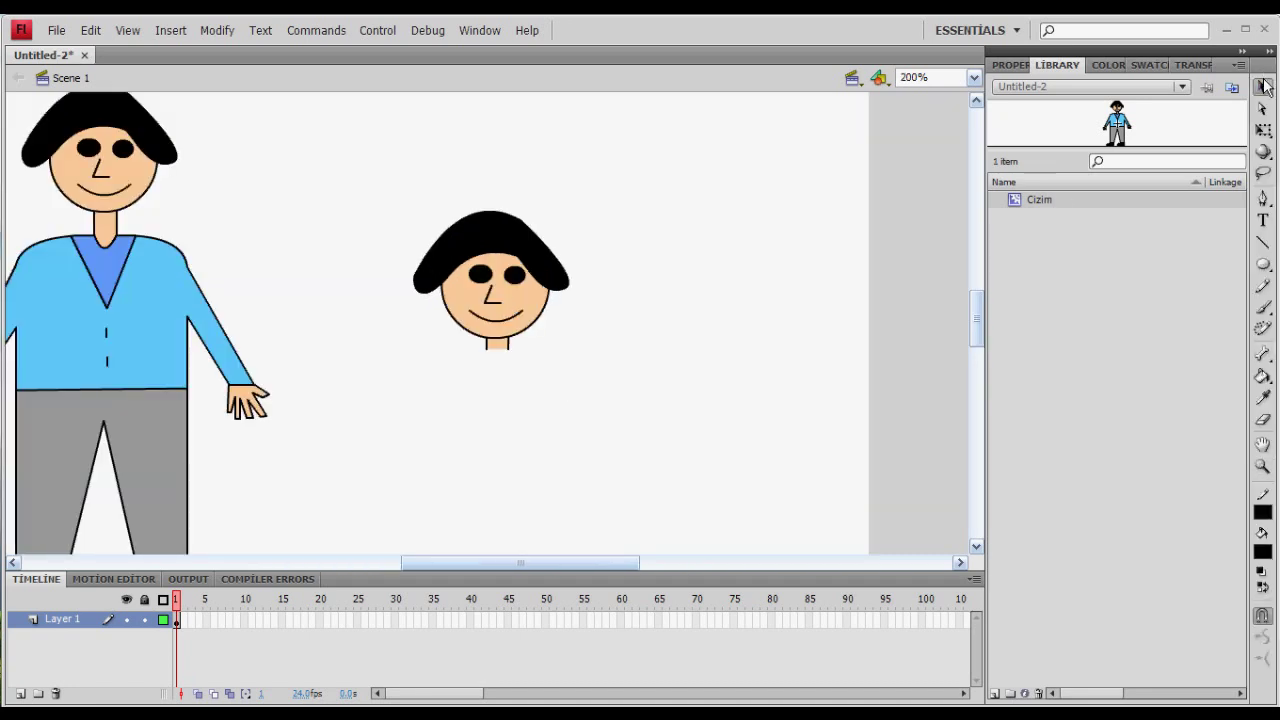
click(484, 282)
key(Delete)
click(515, 277)
key(Delete)
click(488, 294)
key(Delete)
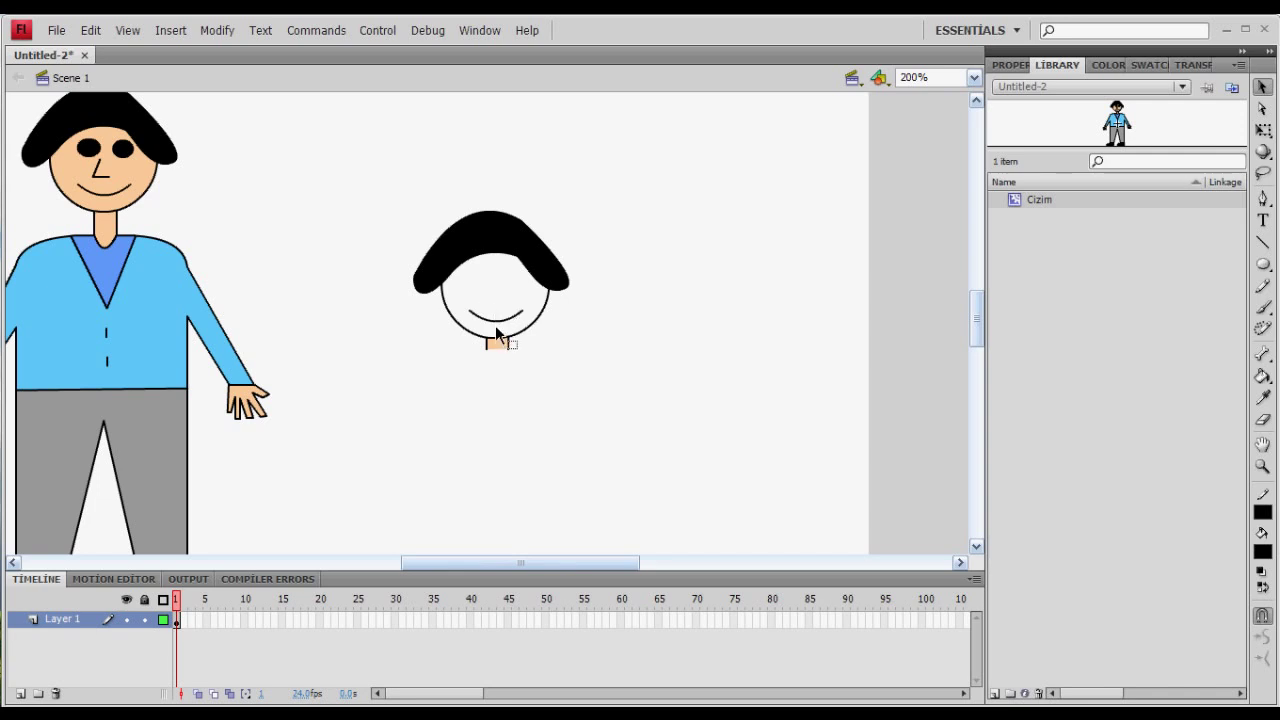
click(496, 321)
key(Delete)
- Delete the pasted head's face outline, neck and black hair fill, keeping only the hair outline
double_click(506, 339)
click(526, 332)
click(509, 342)
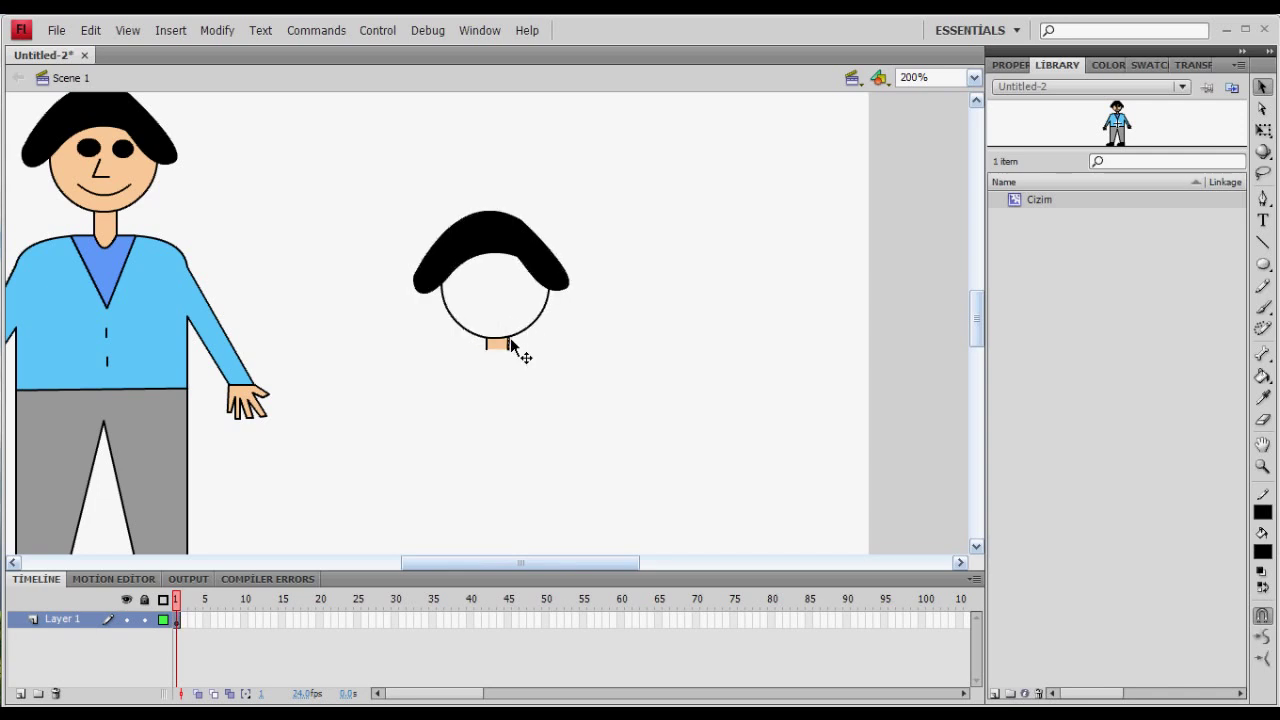
click(498, 338)
key(Delete)
click(512, 245)
key(Delete)
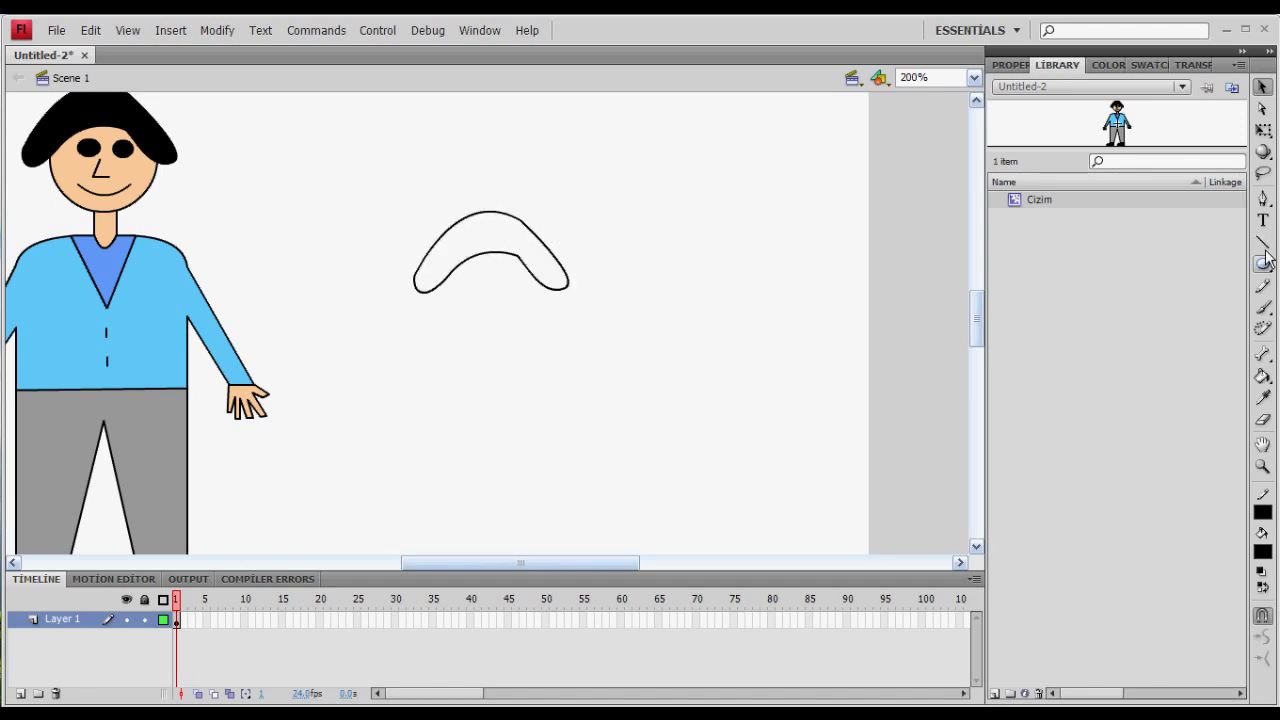
- Draw a wider, wavy hair outline around the old one with the Pen tool, joining its lower ends
click(1264, 200)
drag(436, 249, 484, 266)
key(ctrl+z)
click(440, 283)
drag(423, 321, 396, 320)
drag(369, 242, 414, 229)
drag(441, 173, 477, 157)
mouse_move(534, 164)
mouse_down()
mouse_move(573, 208)
mouse_move(642, 249)
mouse_up()
mouse_move(635, 299)
mouse_down()
mouse_move(589, 304)
mouse_move(561, 266)
mouse_up()
- Delete the old hair's outer curve inside the new outline, keeping the arc that frames the forehead
click(1263, 87)
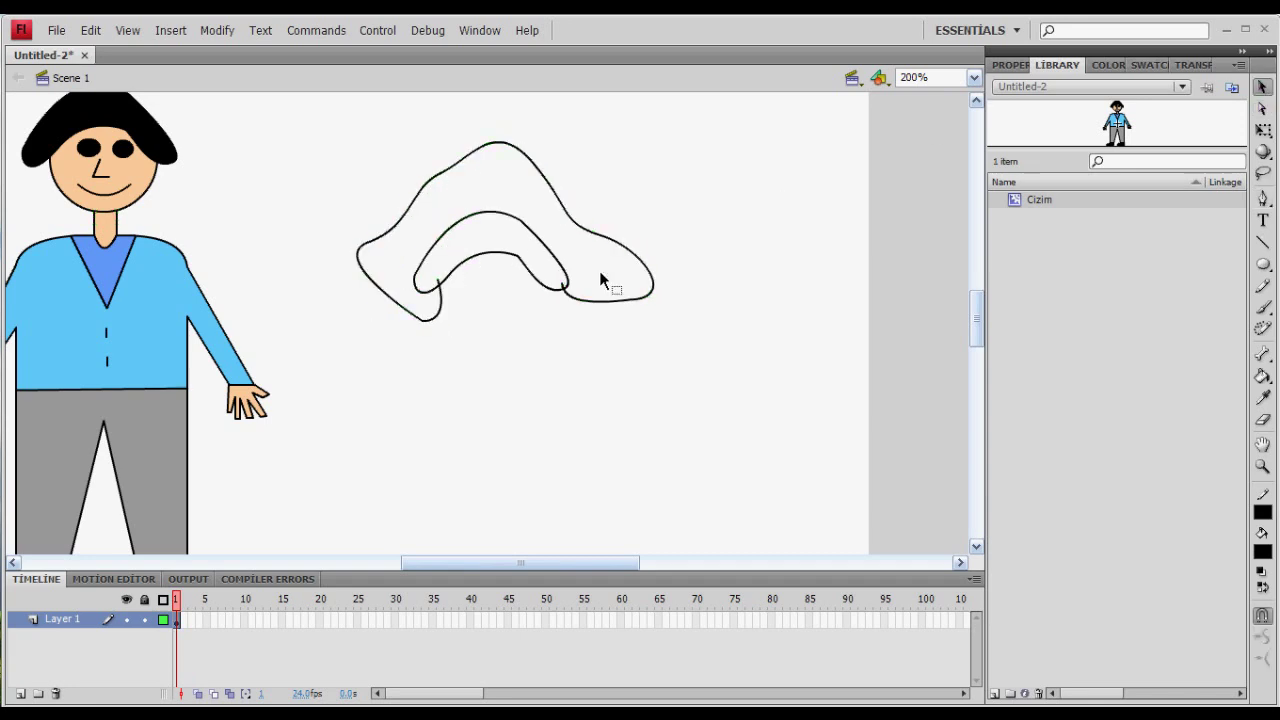
click(478, 216)
key(Delete)
click(421, 273)
key(Delete)
click(524, 227)
key(Delete)
- Bend the lower ends of the new hair outline into shape and fill the hair with black
drag(650, 282, 643, 300)
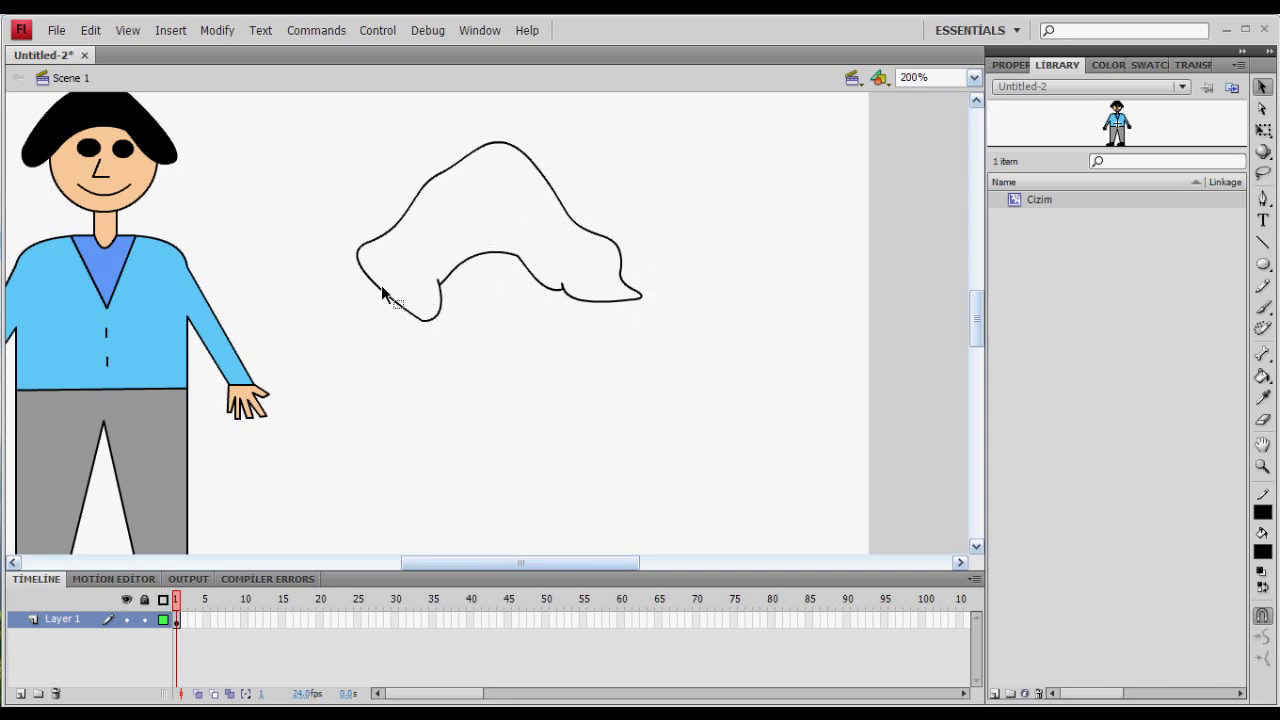
click(507, 147)
click(527, 270)
click(1261, 380)
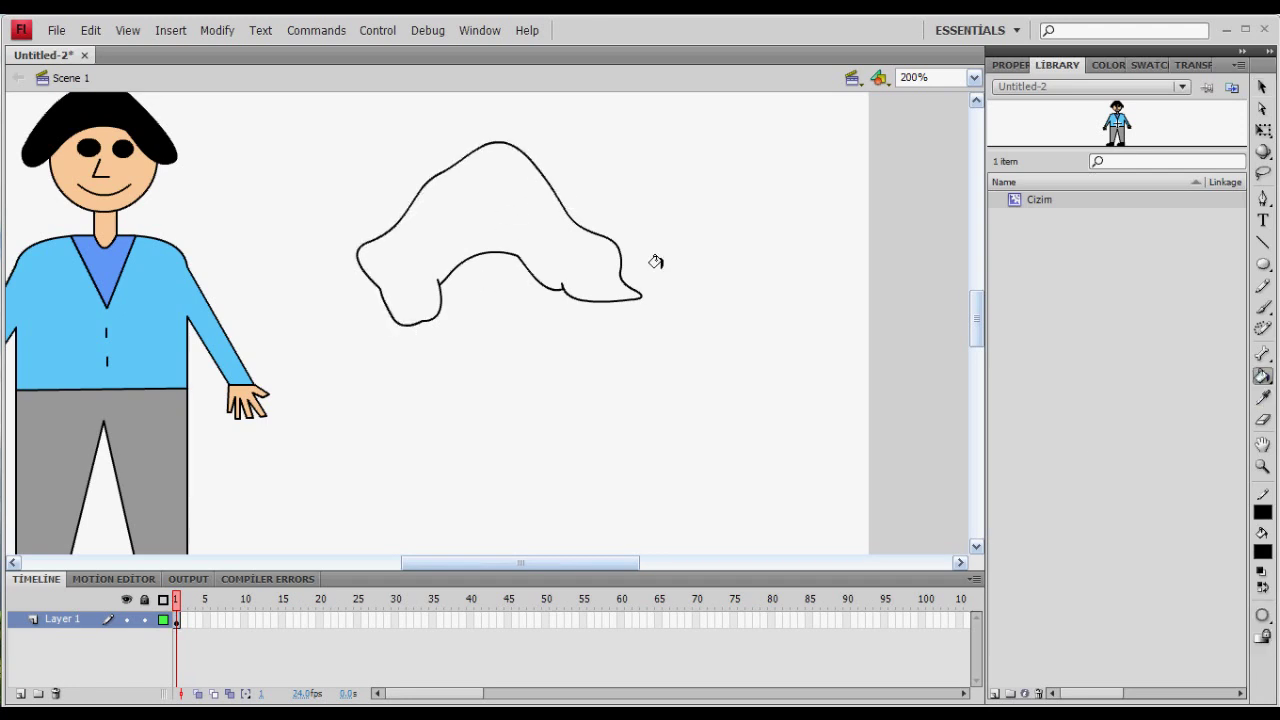
click(519, 211)
- Convert the new hair into a Movie Clip symbol named Sac and move it up and farther from the man
click(1262, 88)
mouse_move(755, 413)
mouse_down()
mouse_move(506, 204)
mouse_move(370, 119)
mouse_up()
right_click(498, 200)
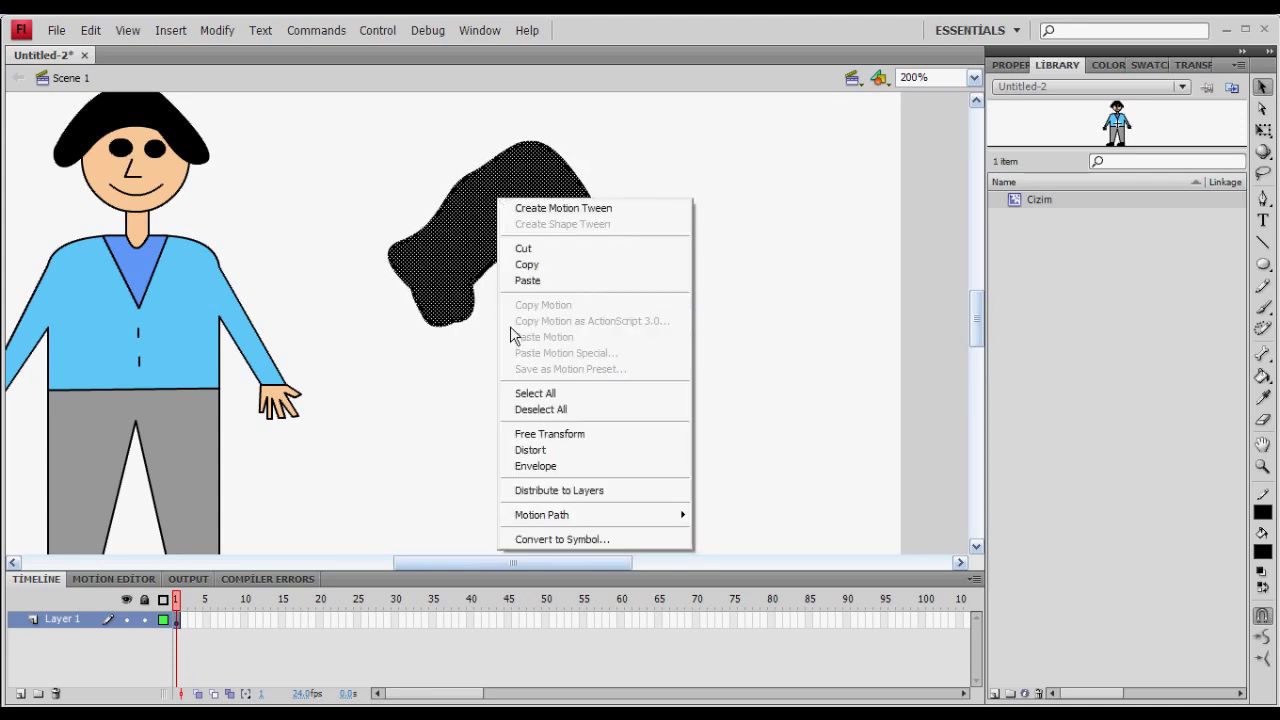
click(540, 539)
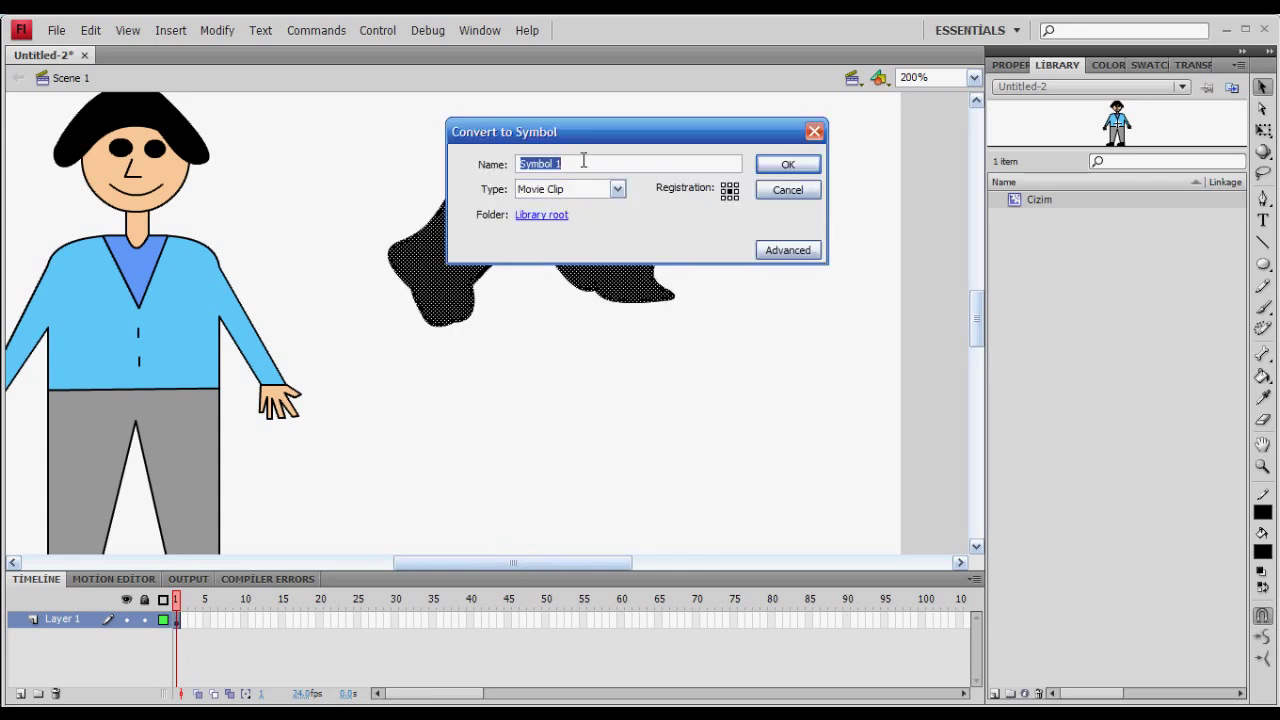
text(Sac)
key(Return)
drag(497, 192, 576, 156)
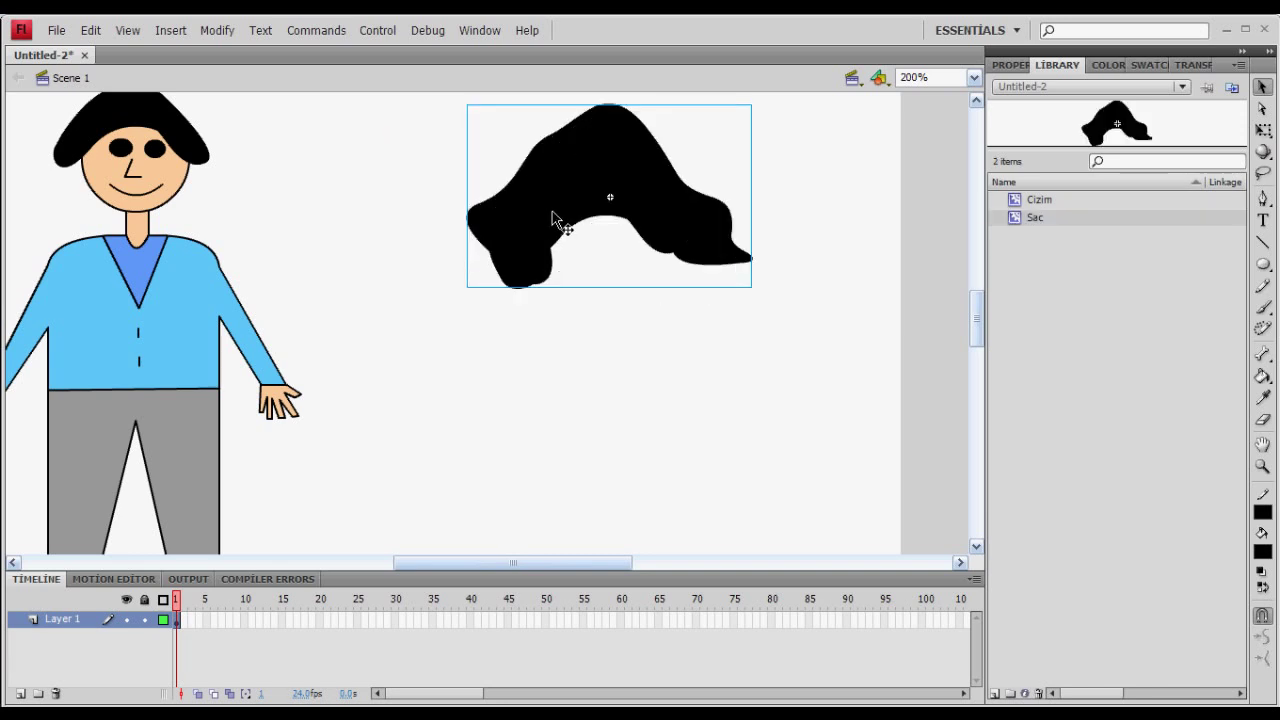
drag(583, 203, 621, 189)
- Copy the man's shirt area from inside the Cizim symbol and paste it below the new hair in Scene 1
drag(405, 566, 368, 566)
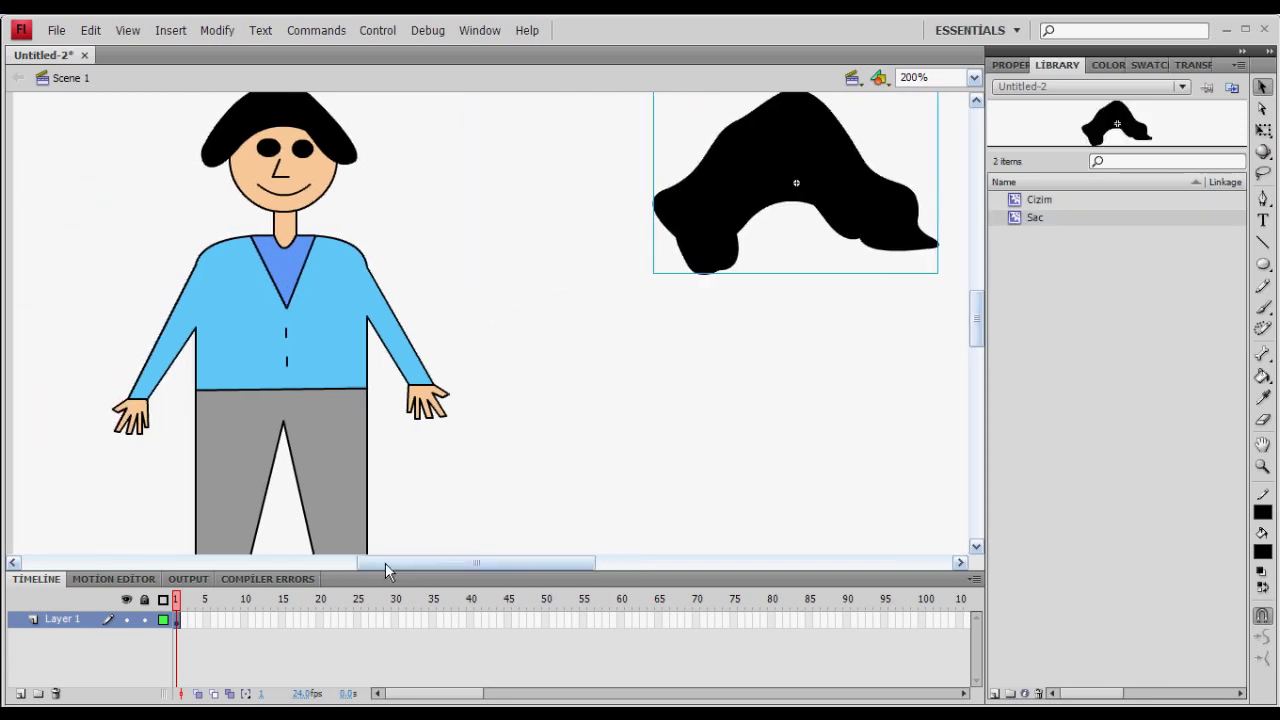
double_click(329, 271)
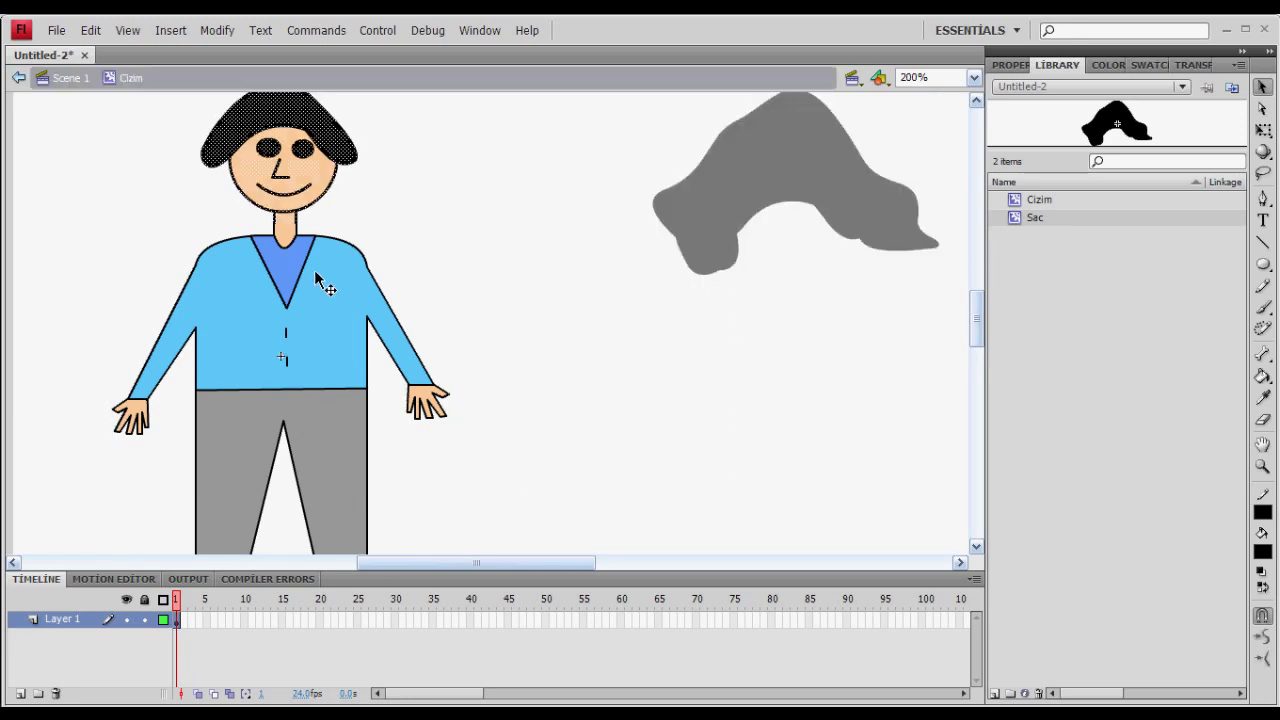
drag(472, 218, 92, 452)
right_click(221, 348)
click(240, 411)
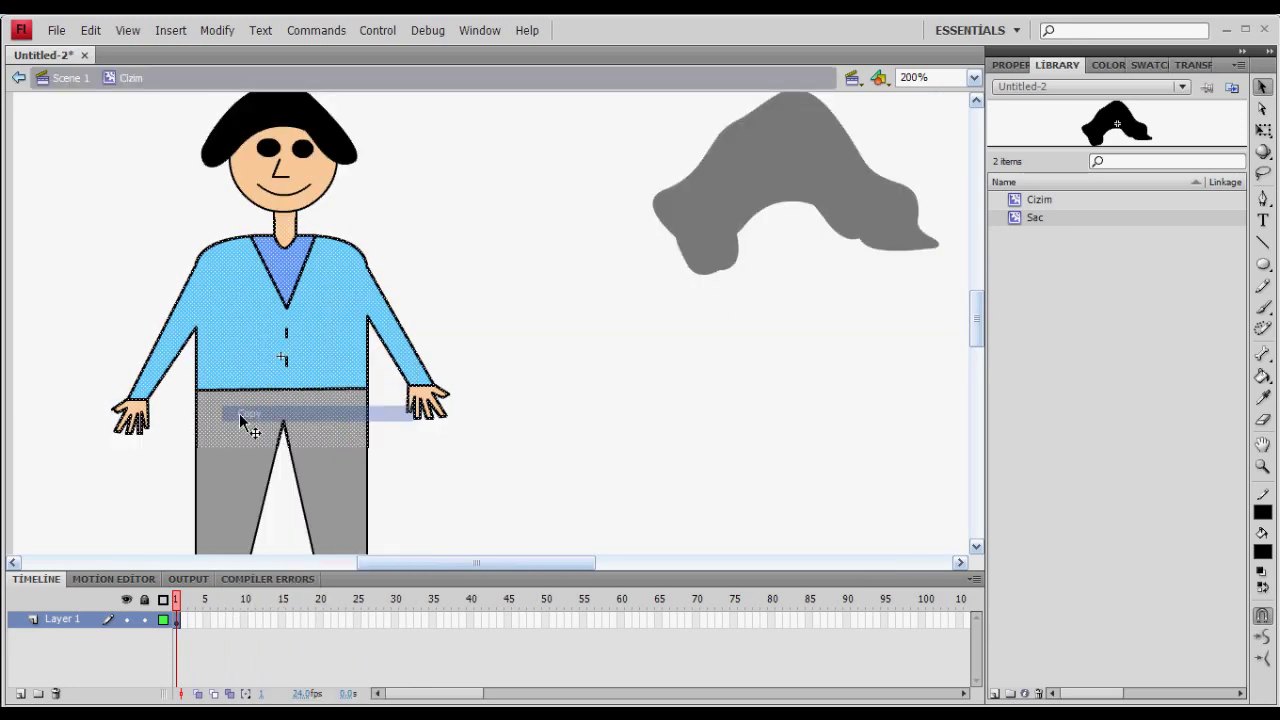
click(70, 77)
right_click(630, 373)
click(662, 406)
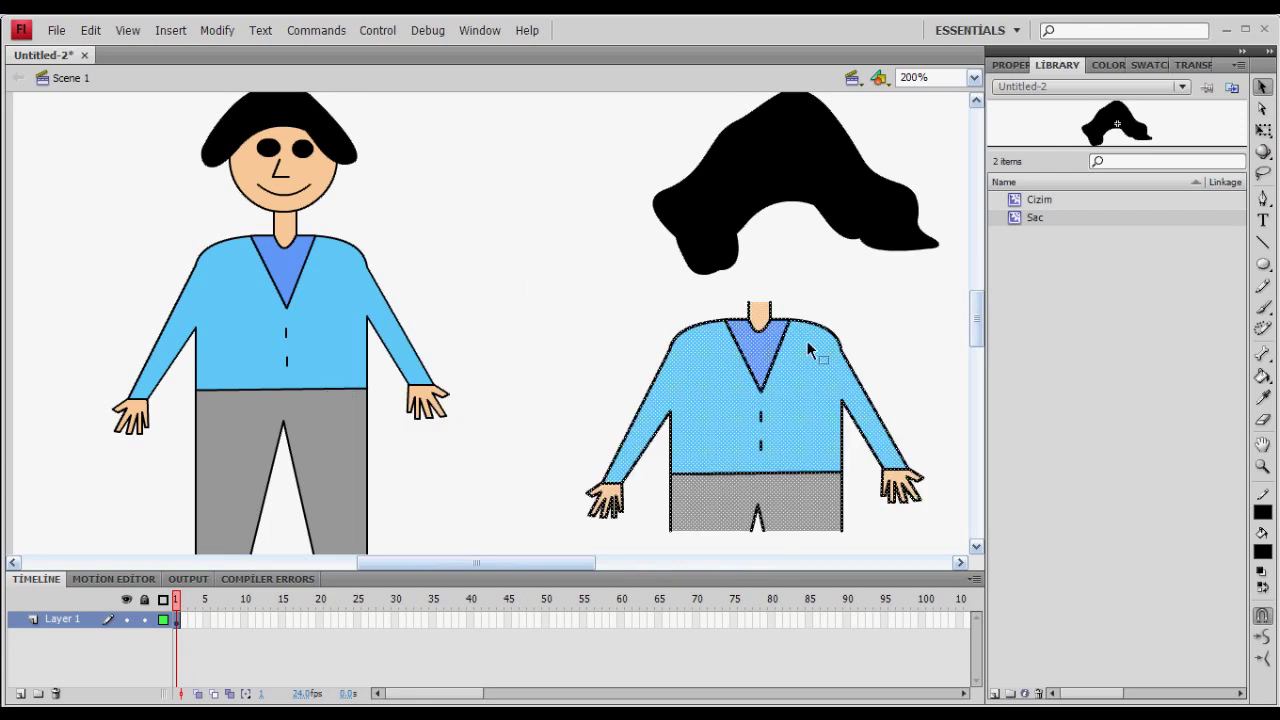
- Delete the neck and both hands from the pasted upper body
click(762, 318)
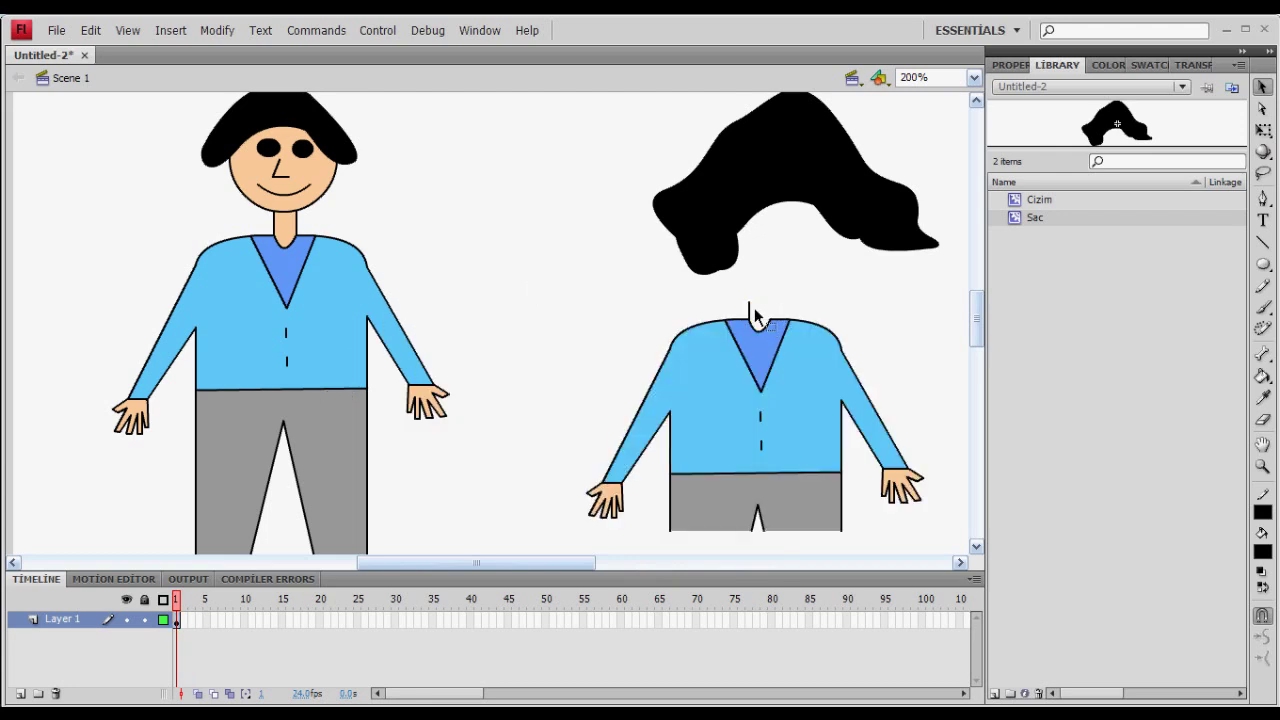
drag(568, 482, 636, 548)
key(Delete)
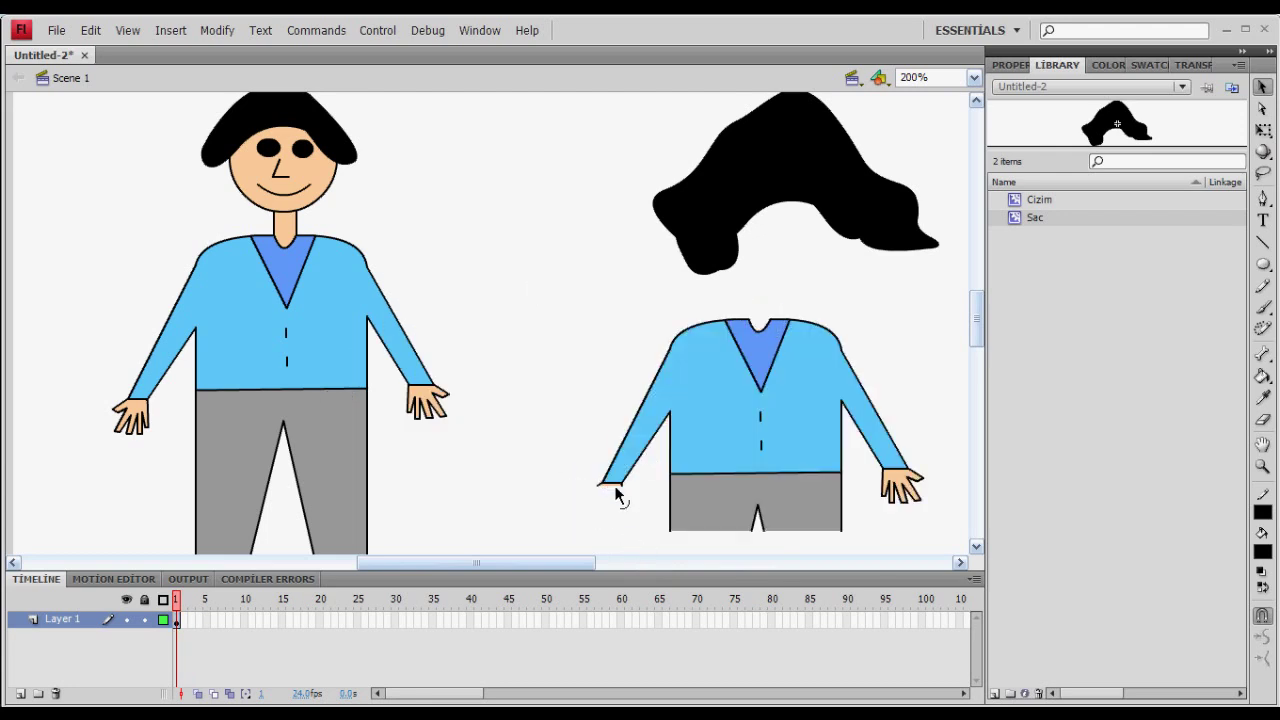
drag(937, 516, 872, 481)
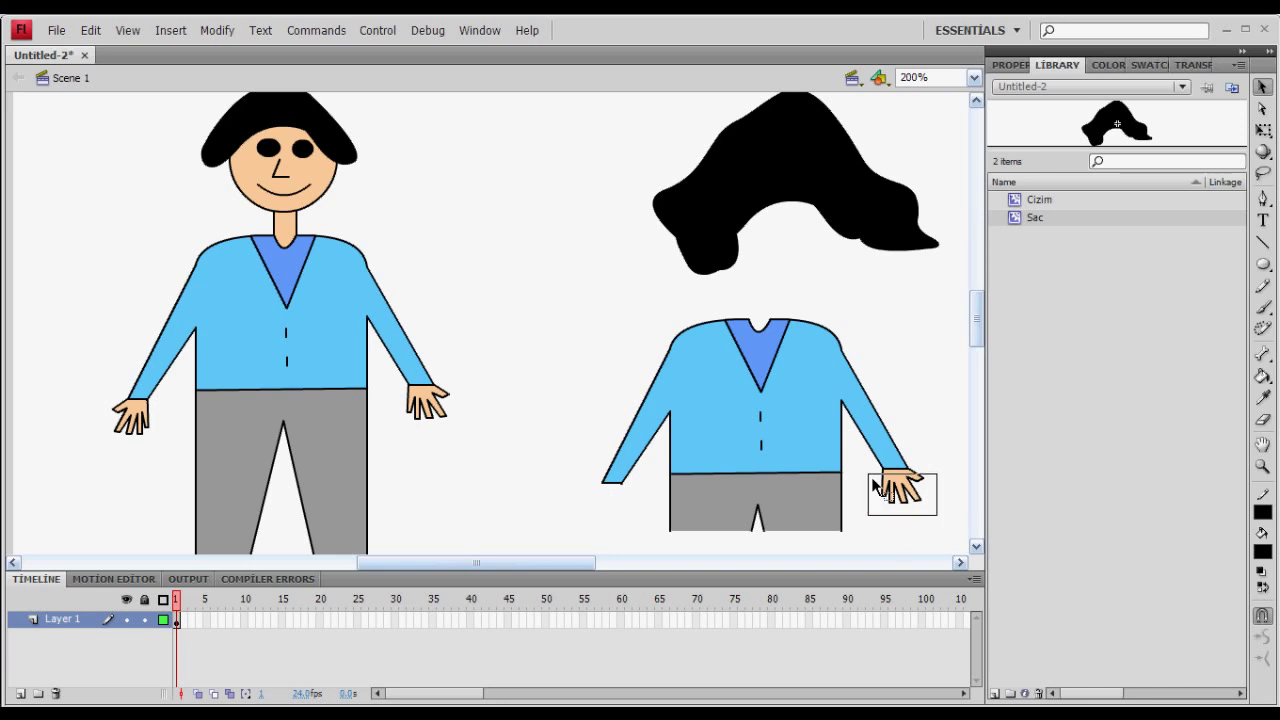
click(885, 473)
key(Delete)
click(912, 472)
key(Delete)
- Delete the remaining piece of grey trousers below the pasted shirt's hem
drag(876, 542, 664, 495)
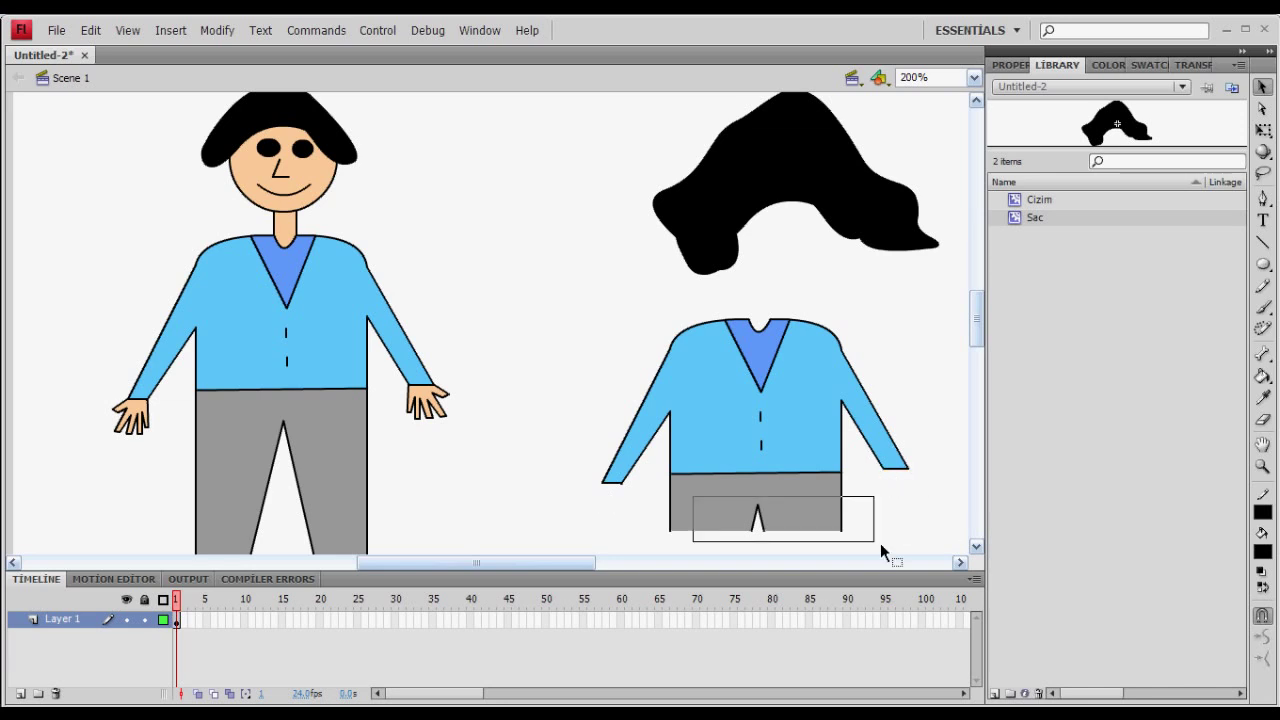
key(Delete)
click(683, 482)
key(Delete)
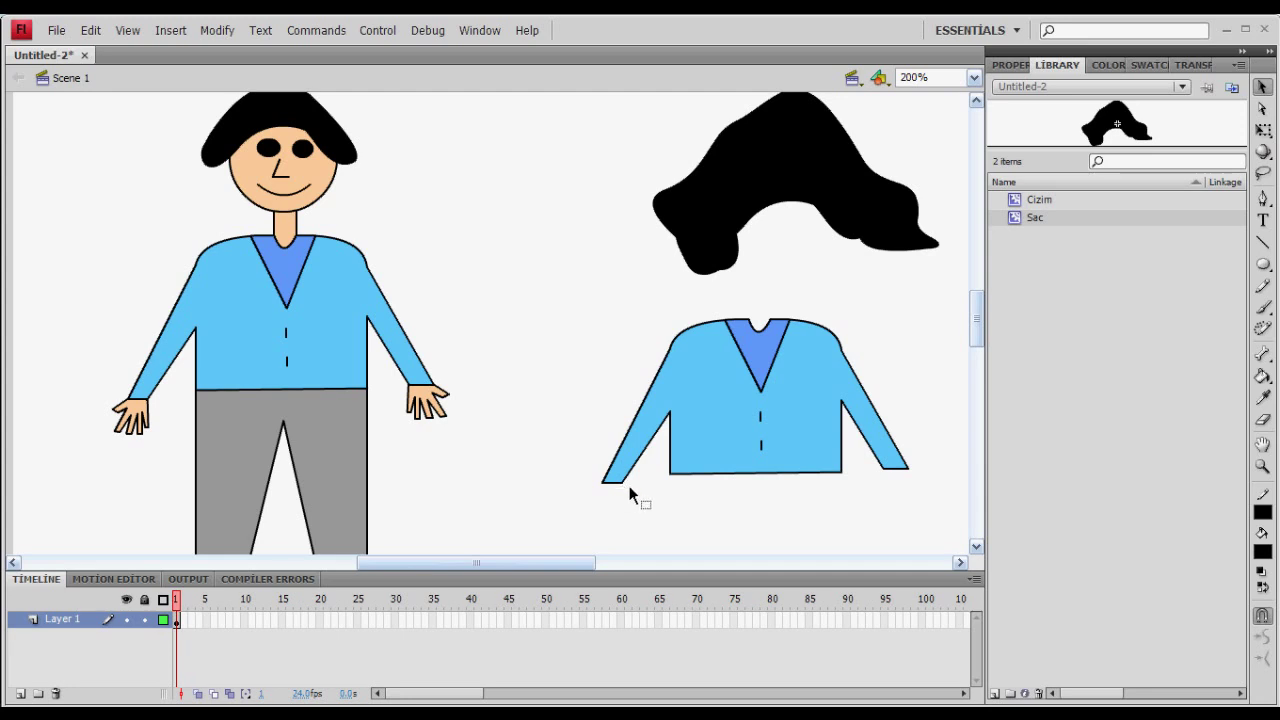
- Remove the pasted shirt's blue fills and its V-shaped collar lines
click(786, 426)
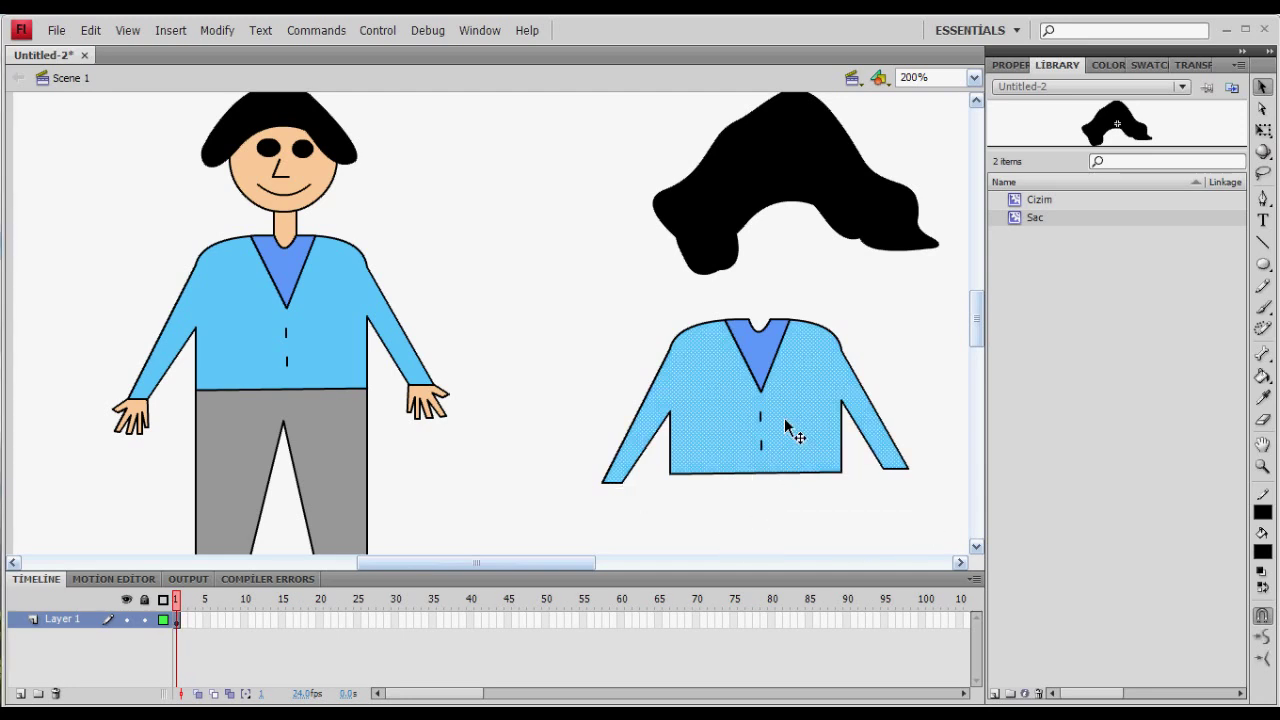
key(Delete)
click(777, 378)
key(Delete)
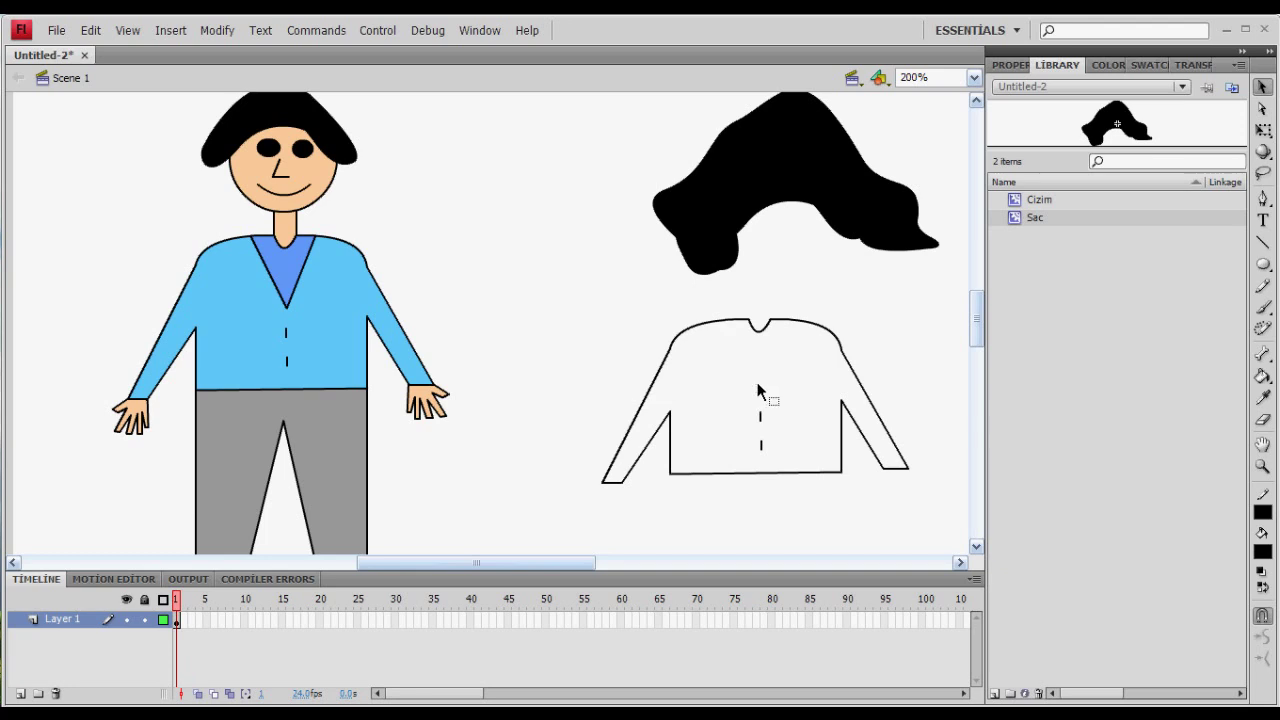
- Draw two parallel diagonal lines across the shirt and delete their overhanging ends and the button marks
key(n)
drag(834, 312, 662, 460)
drag(877, 355, 681, 505)
click(1262, 88)
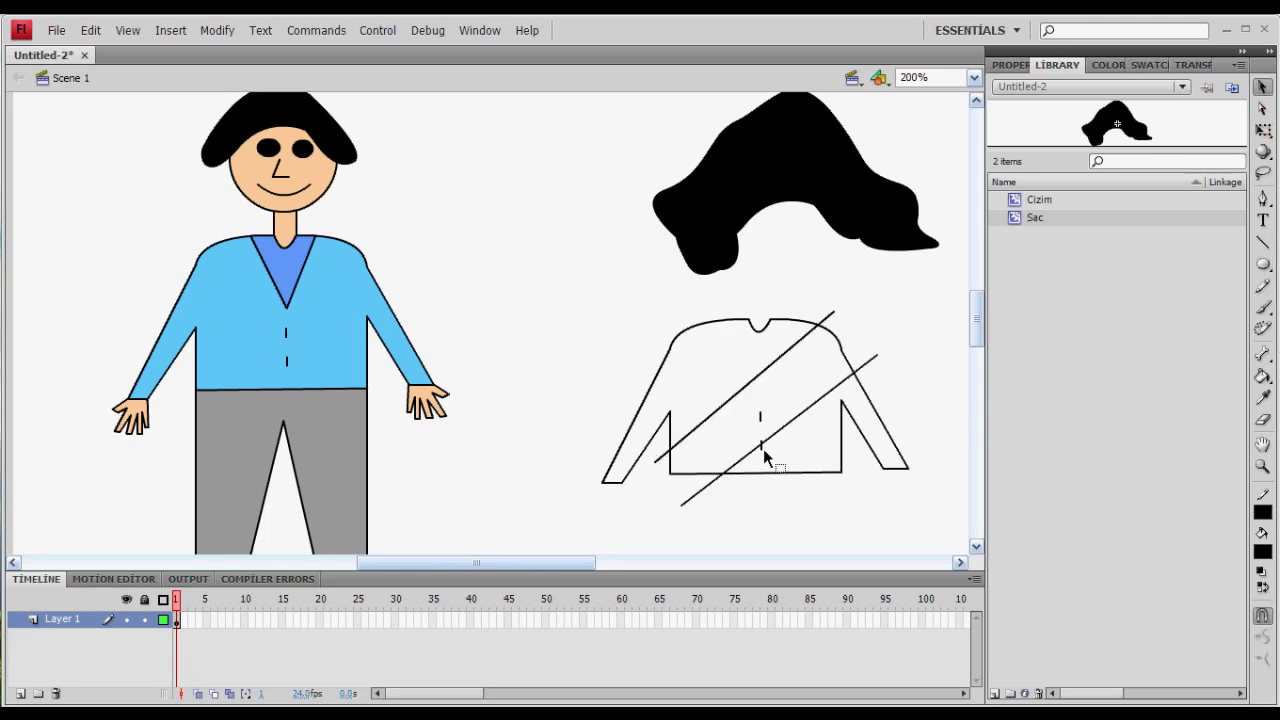
click(831, 317)
key(Delete)
- Draw a V-shaped line across the shirt's upper chest and an inverted V at its lower hem
click(1262, 241)
mouse_move(655, 320)
mouse_down()
mouse_move(708, 390)
mouse_move(810, 311)
mouse_up()
drag(802, 436, 724, 494)
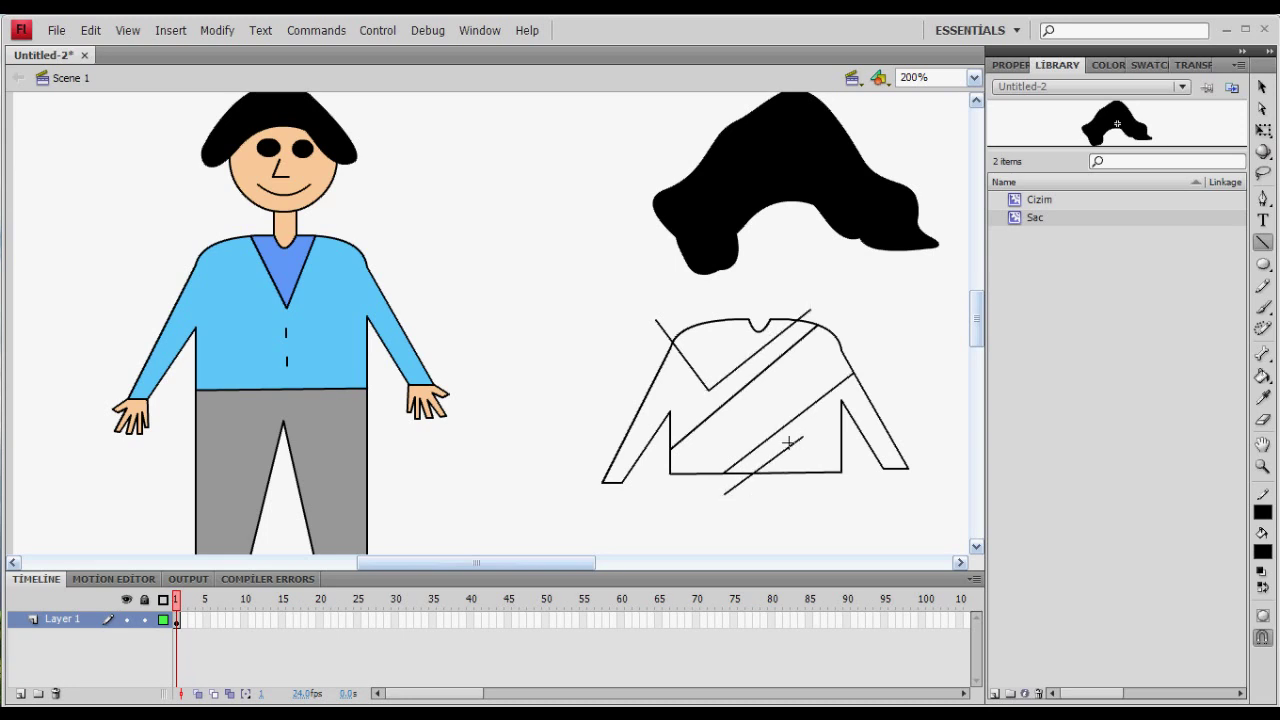
drag(802, 436, 847, 485)
- Delete the ends of both V-shaped lines that stick out beyond the shirt outline
click(1262, 87)
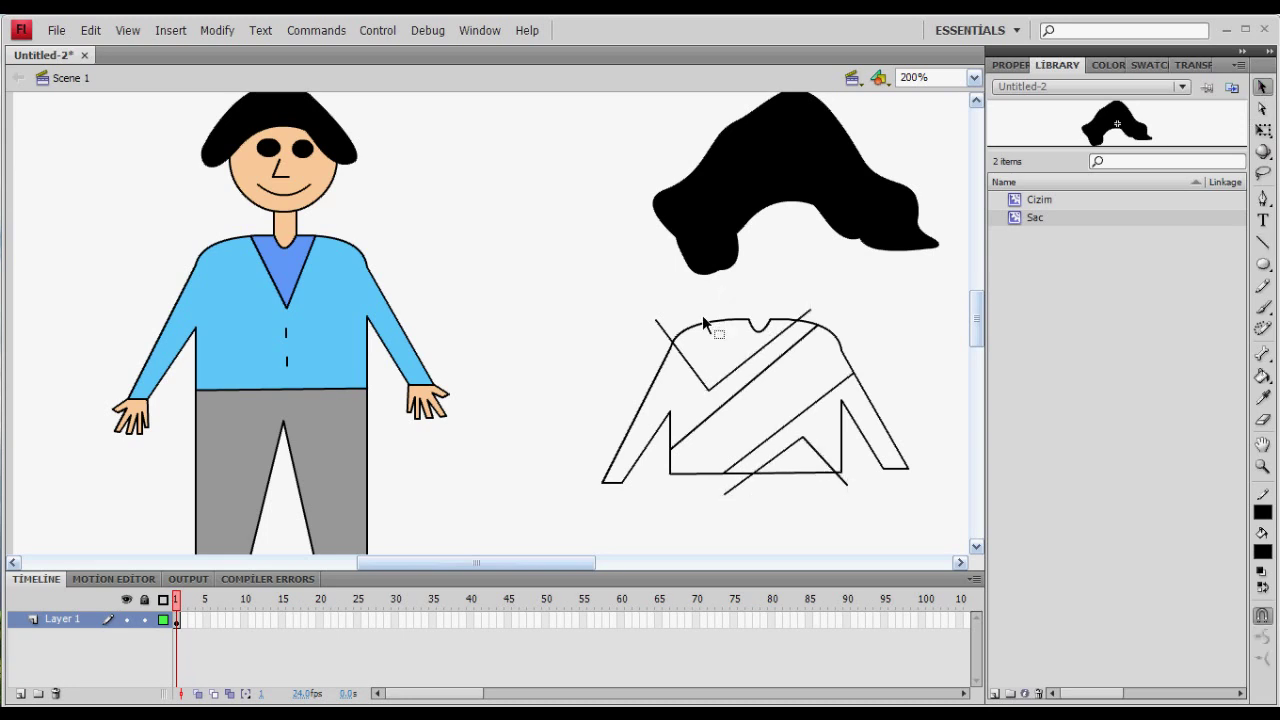
click(661, 328)
key(Delete)
click(805, 316)
key(Delete)
click(845, 481)
key(Delete)
click(740, 483)
key(Delete)
- Fill the shirt's upper chest patch, wide diagonal band and hem triangle with grey
click(1263, 555)
click(1000, 405)
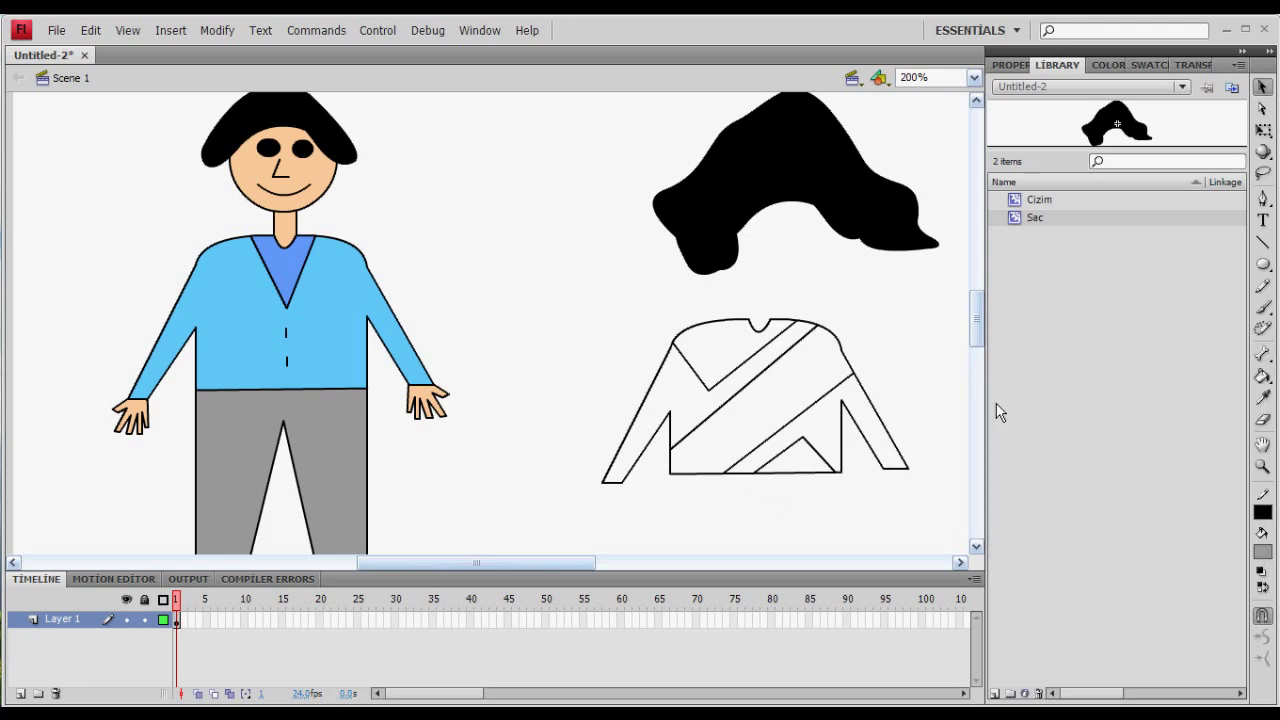
click(1264, 376)
click(712, 350)
click(735, 408)
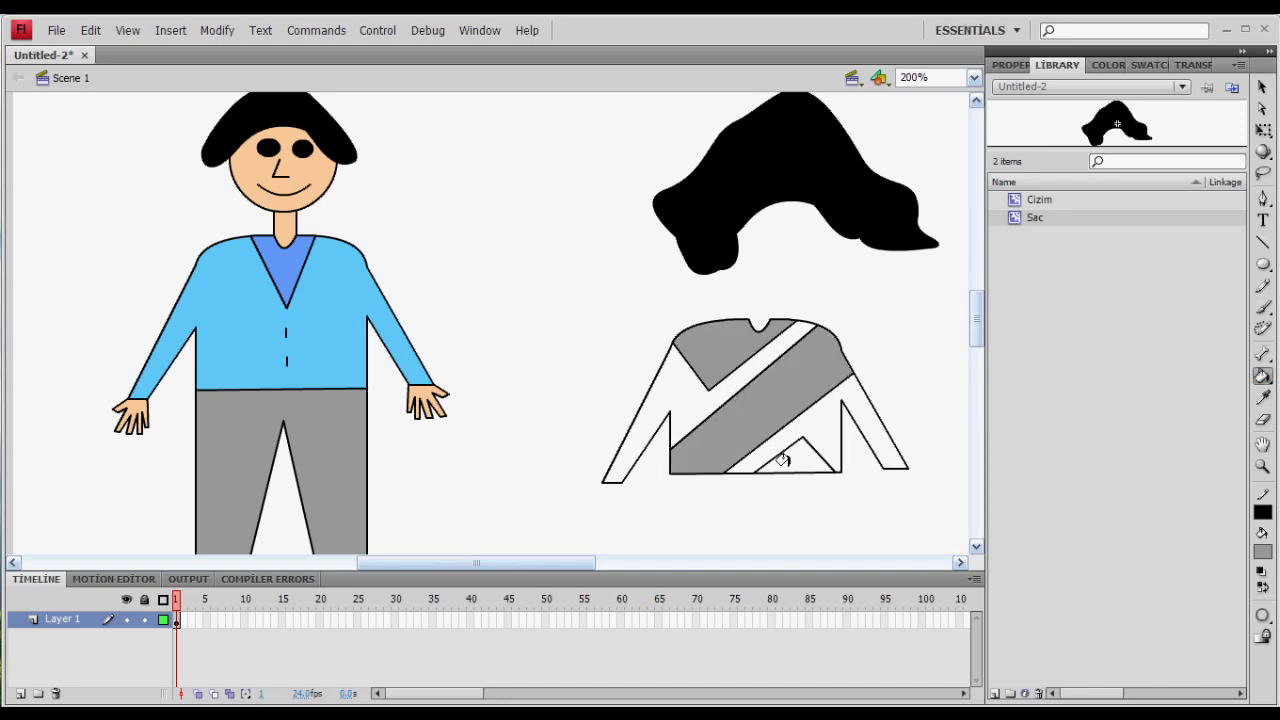
click(785, 460)
- Fill the shirt's remaining white areas, including both sleeves and the narrow stripes, with light blue
click(1263, 551)
click(1256, 420)
click(672, 365)
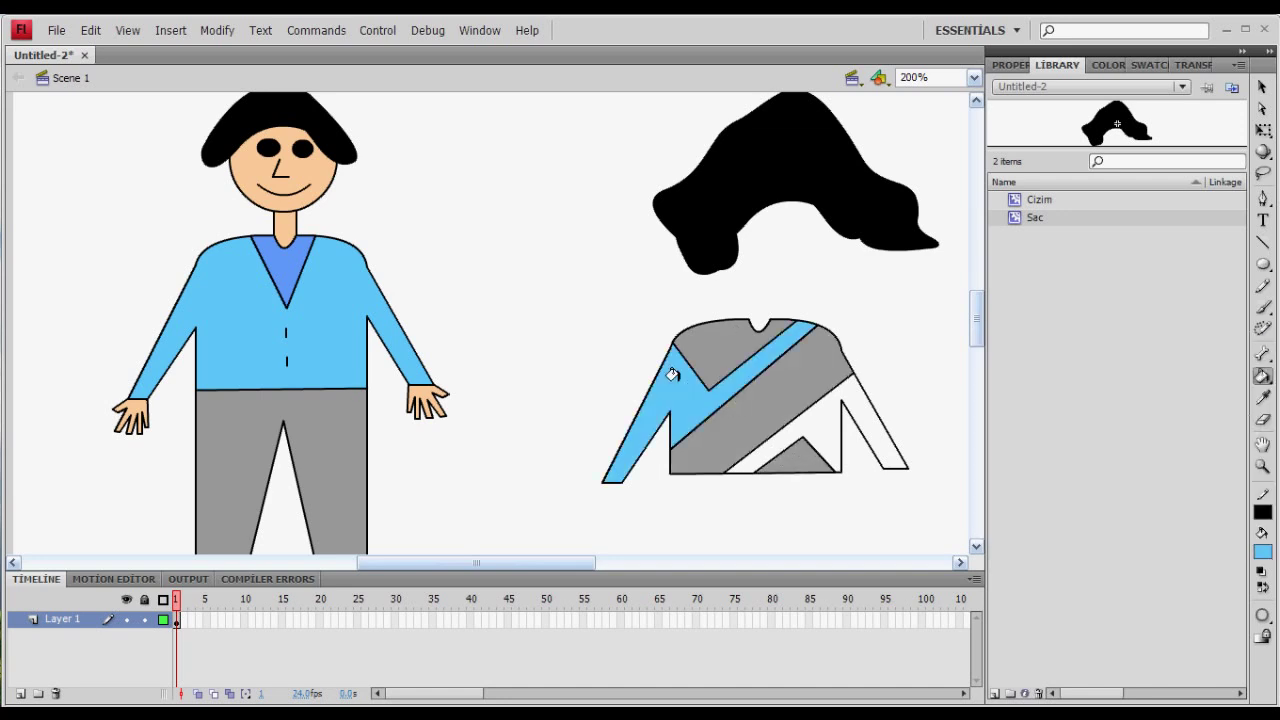
click(800, 414)
- Convert the whole striped shirt into a movie clip named Kıyafet
key(v)
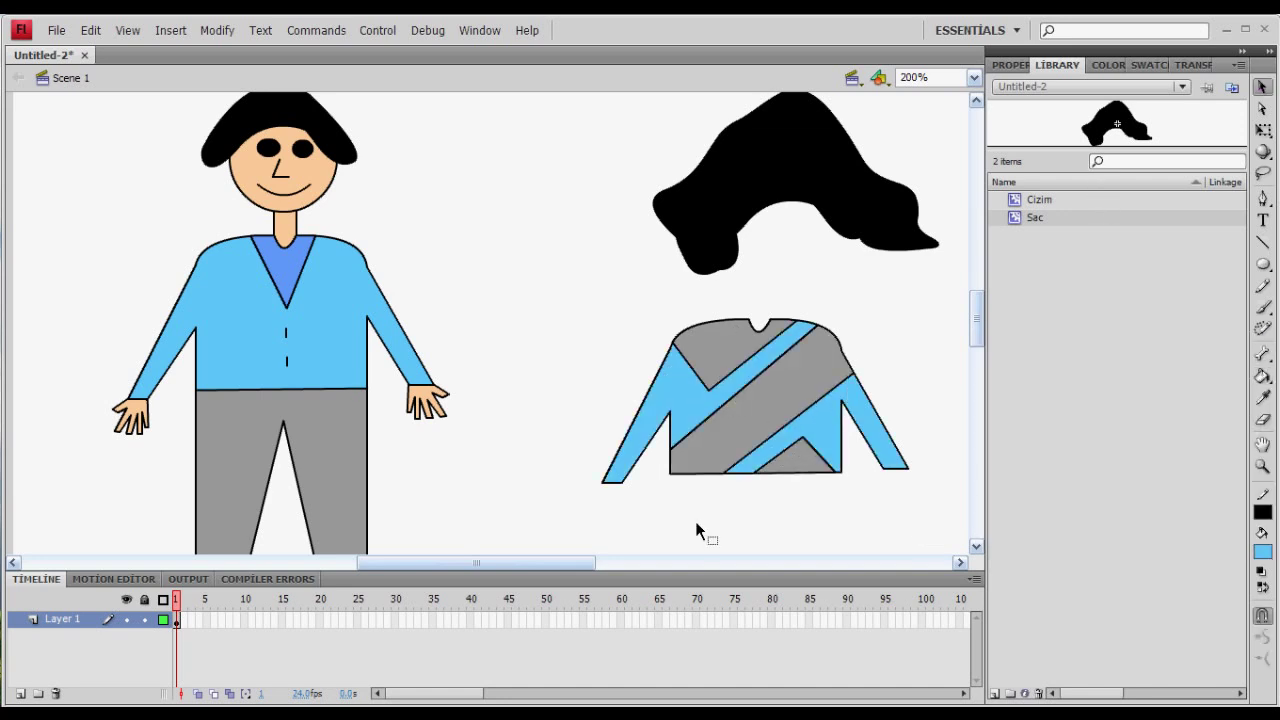
drag(920, 526, 592, 312)
right_click(774, 364)
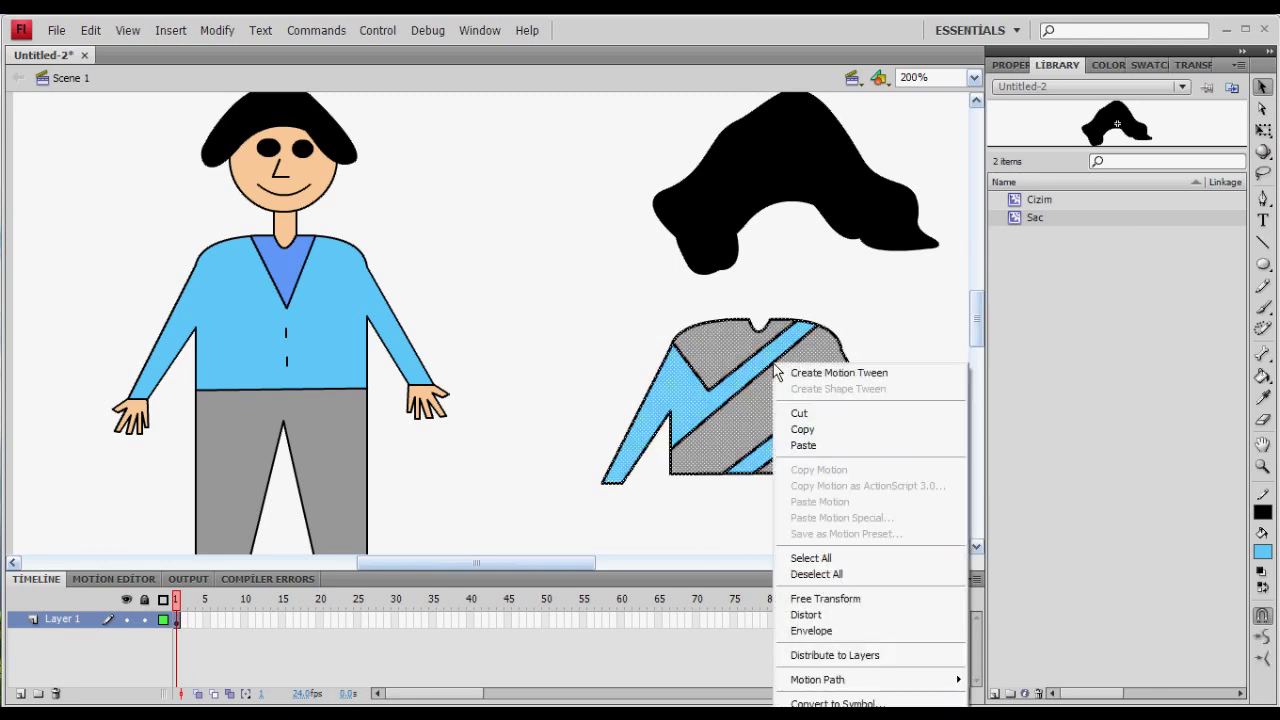
click(836, 703)
click(600, 189)
click(560, 203)
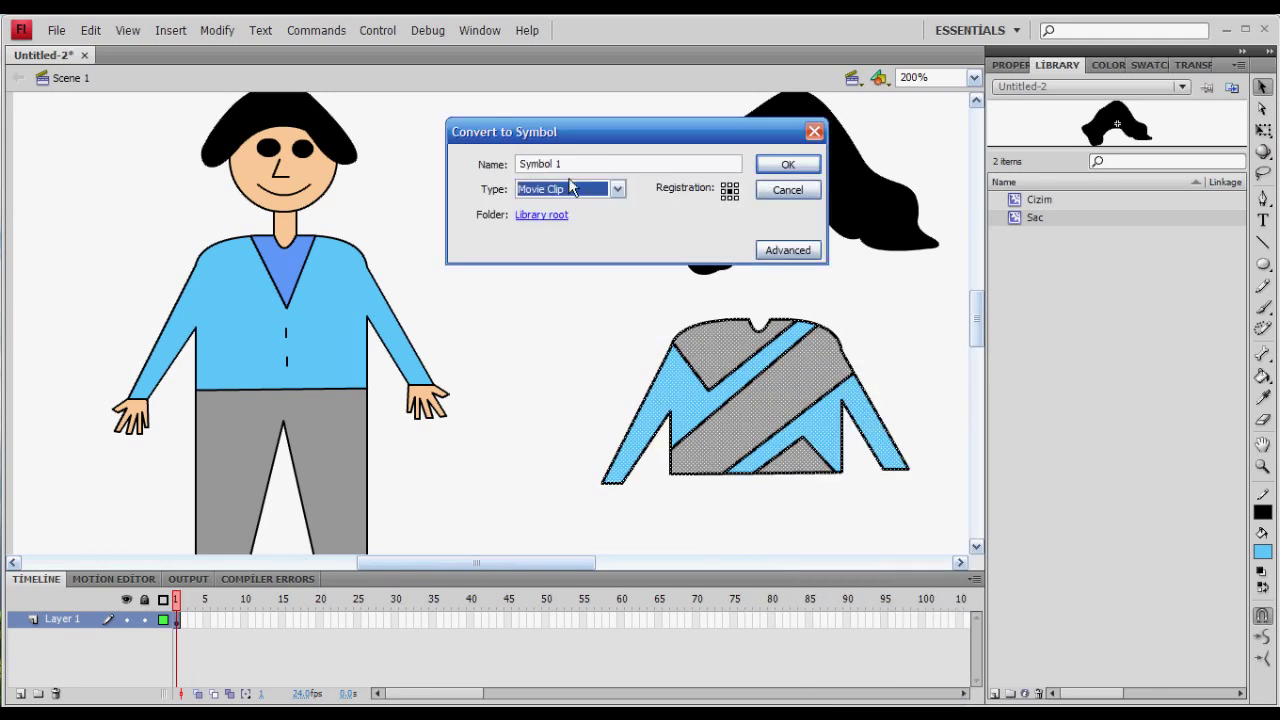
click(487, 175)
text(Kiyafet)
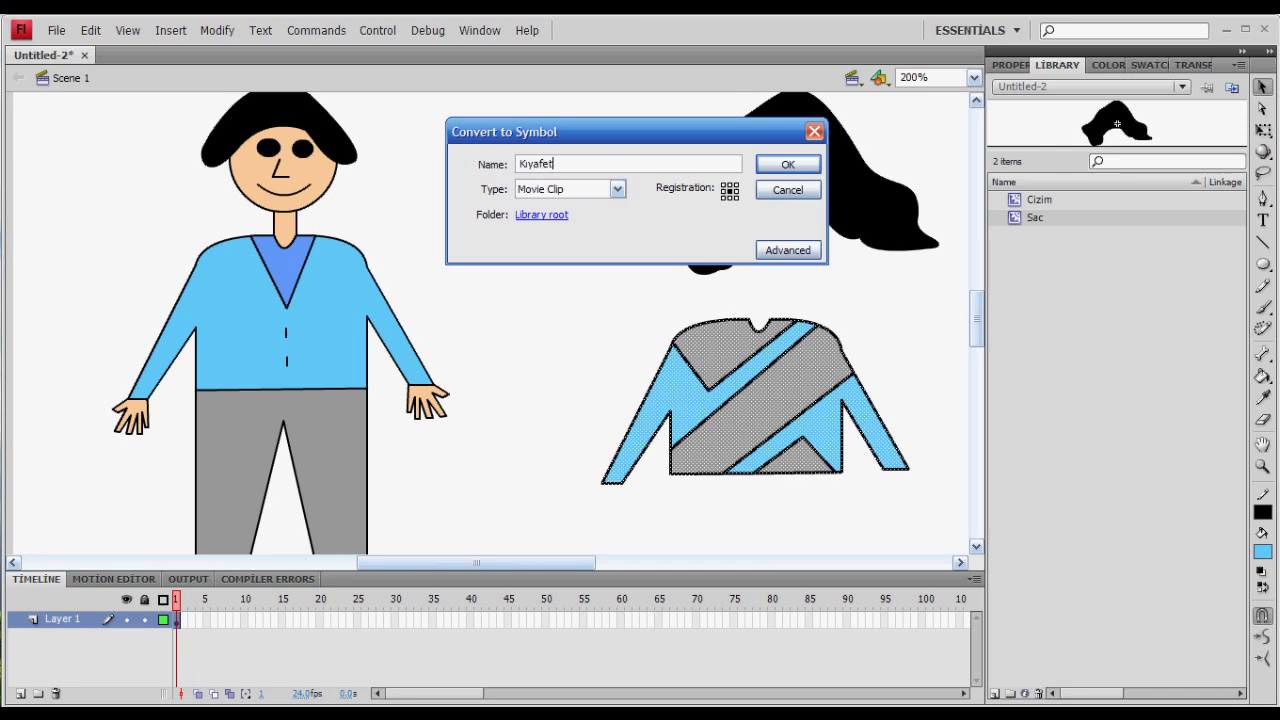
key(Return)
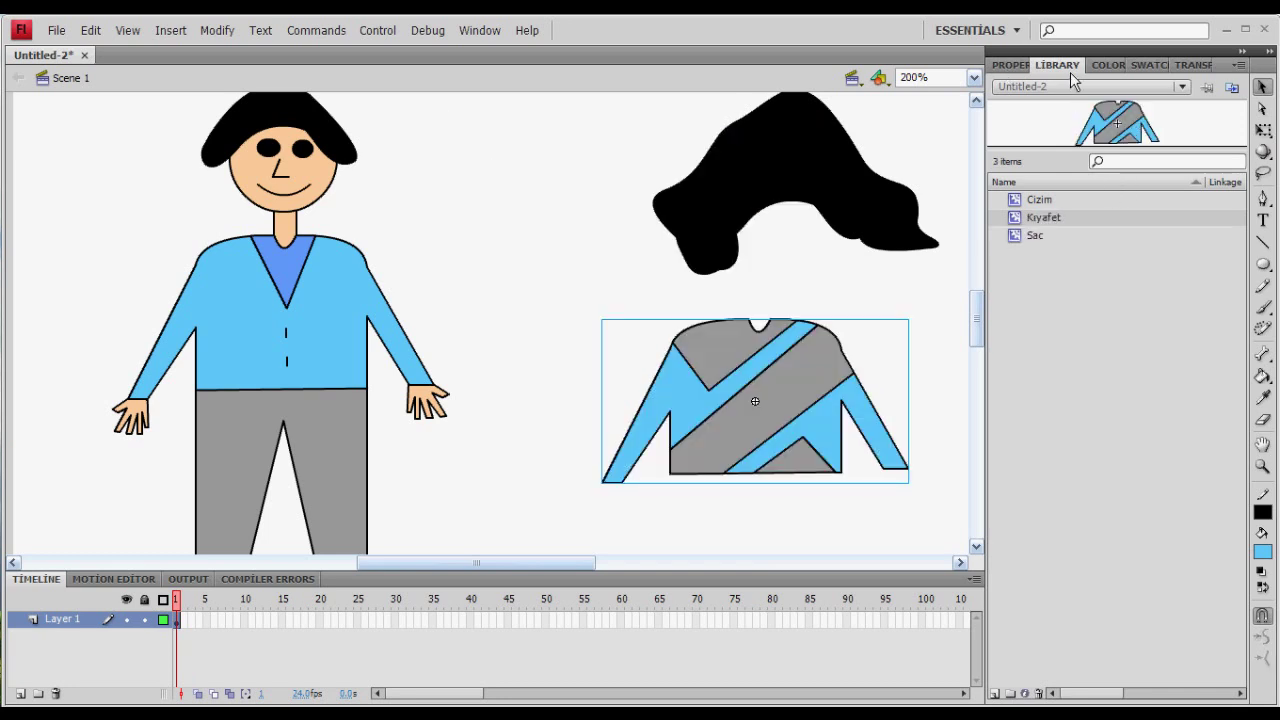
- Enlarge the library preview and look through the Cizim, Kıyafet and Sac symbols
click(1060, 200)
click(1047, 218)
click(1046, 238)
drag(1091, 148, 1091, 223)
click(1048, 295)
click(1043, 275)
click(530, 266)
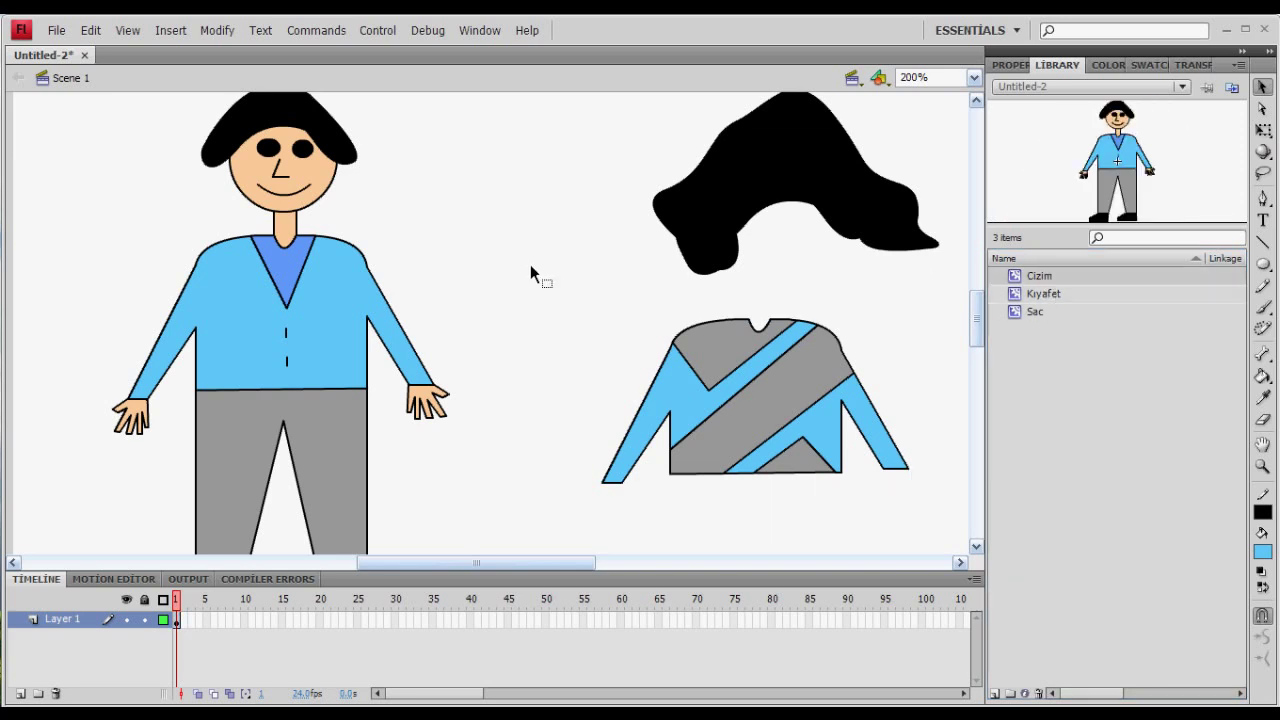
- Inside the man's movie clip, copy the region containing his trousers and shoes
scroll(460, 390, down, 3)
double_click(330, 210)
drag(405, 487, 150, 216)
drag(388, 207, 168, 476)
right_click(262, 276)
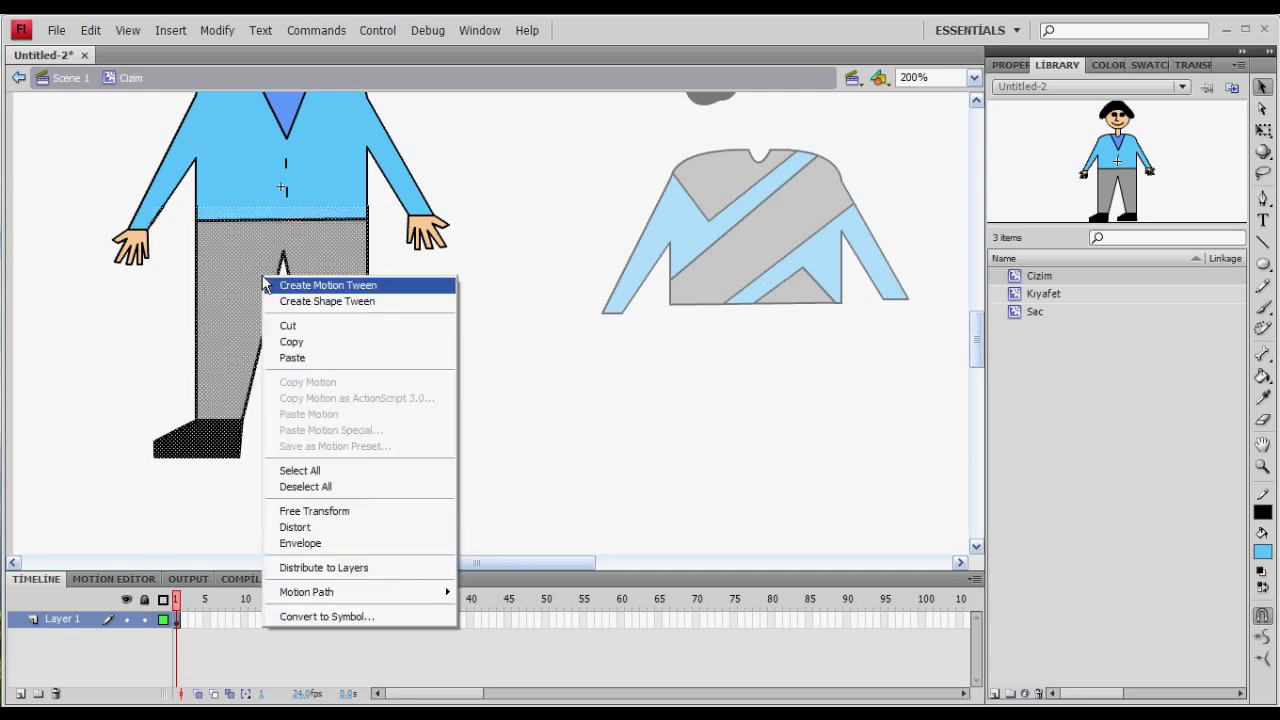
click(290, 338)
- Paste the copied trousers and shoes onto the main scene and place them directly below the striped shirt
click(82, 77)
right_click(745, 415)
click(776, 457)
drag(570, 350, 812, 480)
click(642, 366)
- Delete the leftover blue shirt strip and its side lines above the copied trousers' waist
scroll(697, 398, down, 2)
click(724, 255)
key(Delete)
click(668, 251)
key(Delete)
click(840, 253)
key(Delete)
- Delete the shoe under the right leg of the copied trousers, both fill and outline
drag(876, 526, 757, 467)
key(Delete)
click(787, 465)
key(Delete)
click(784, 464)
key(Delete)
- Delete the shoe under the left leg of the copied trousers, along with the remaining outline pieces
double_click(711, 489)
click(748, 487)
click(708, 478)
key(Delete)
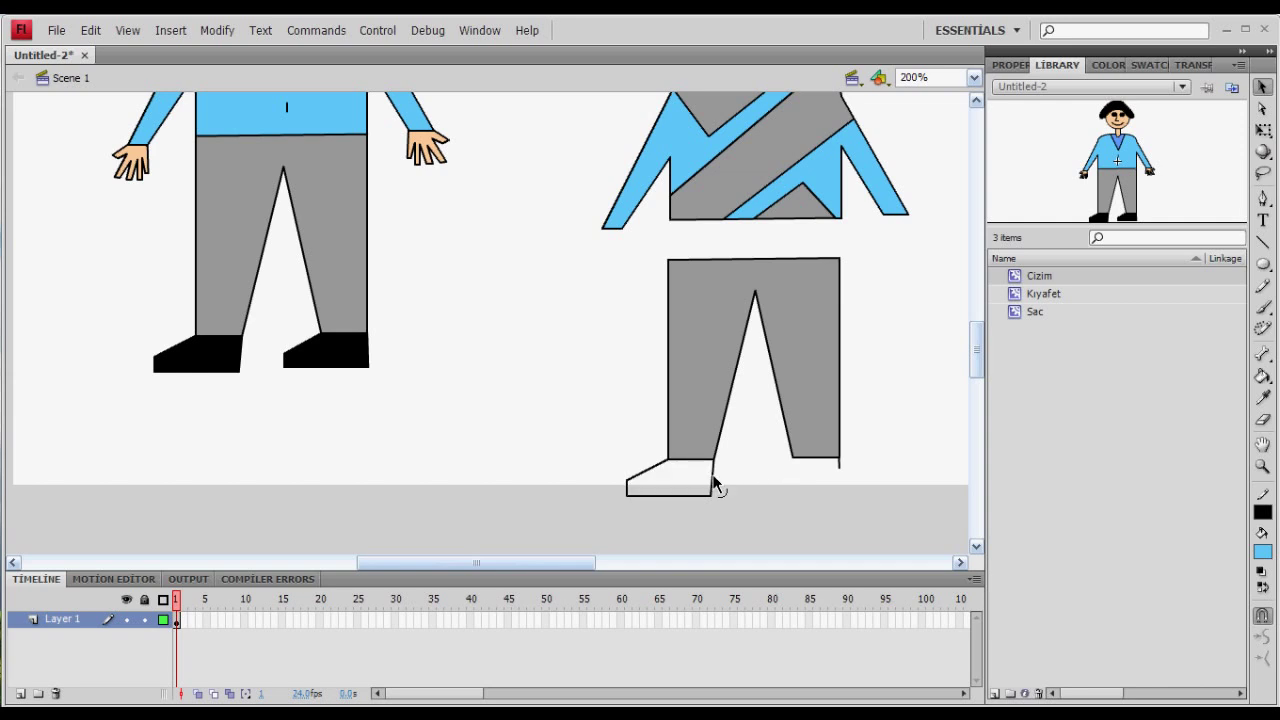
drag(737, 513, 606, 476)
key(Delete)
- Delete the grey fill of the copied trousers, keeping only their outline
click(1262, 242)
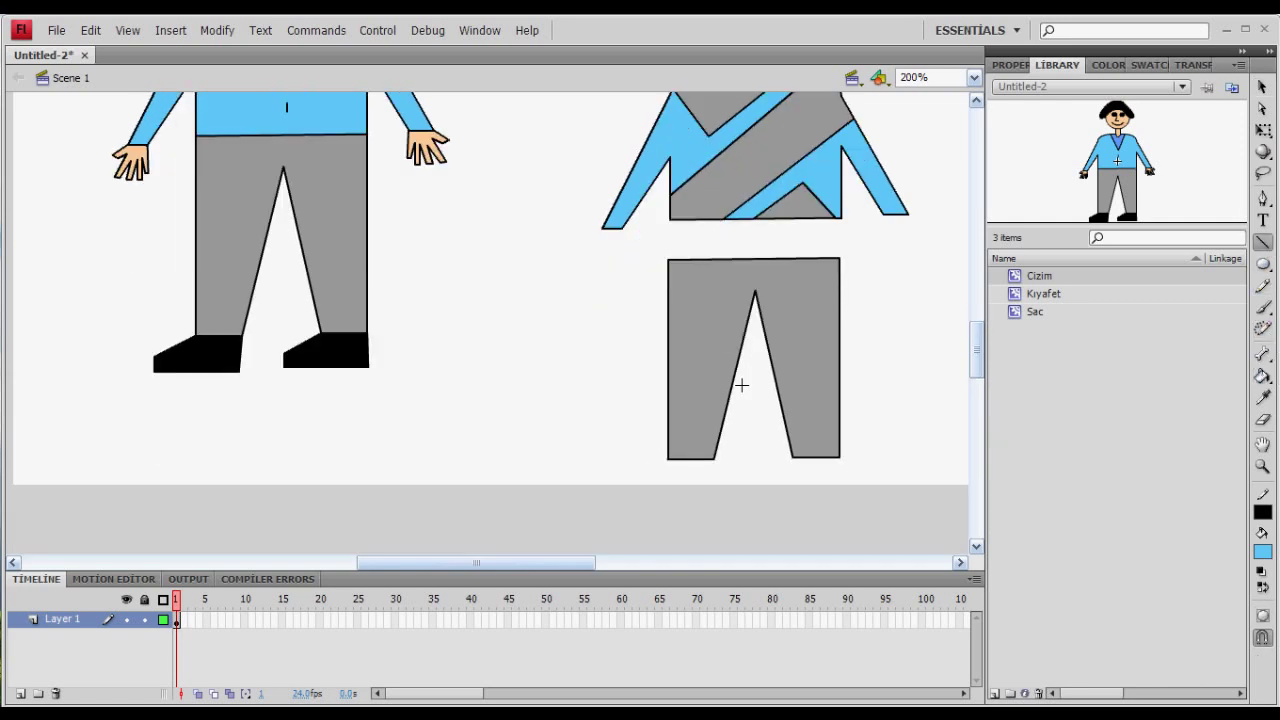
click(1262, 87)
click(718, 318)
key(Delete)
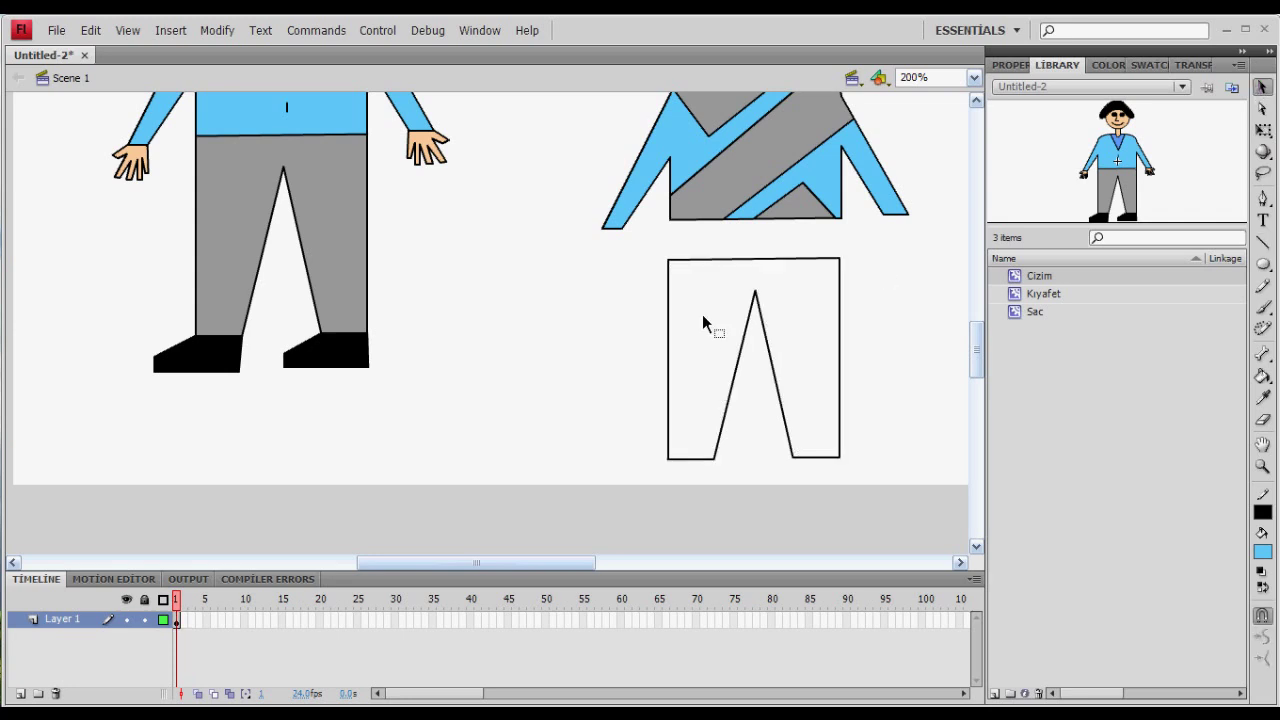
- Configure the PolyStar tool to the star style with 5 sides and a star point size of 0.50
click(1260, 266)
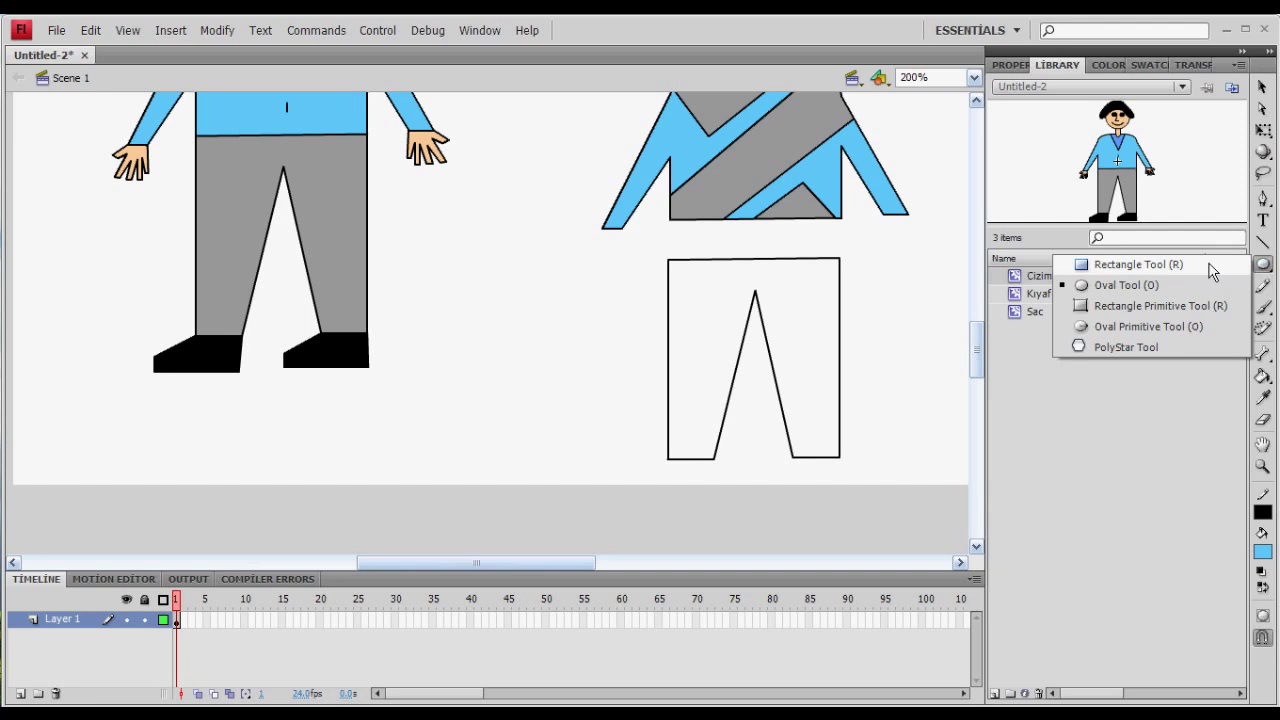
click(1130, 347)
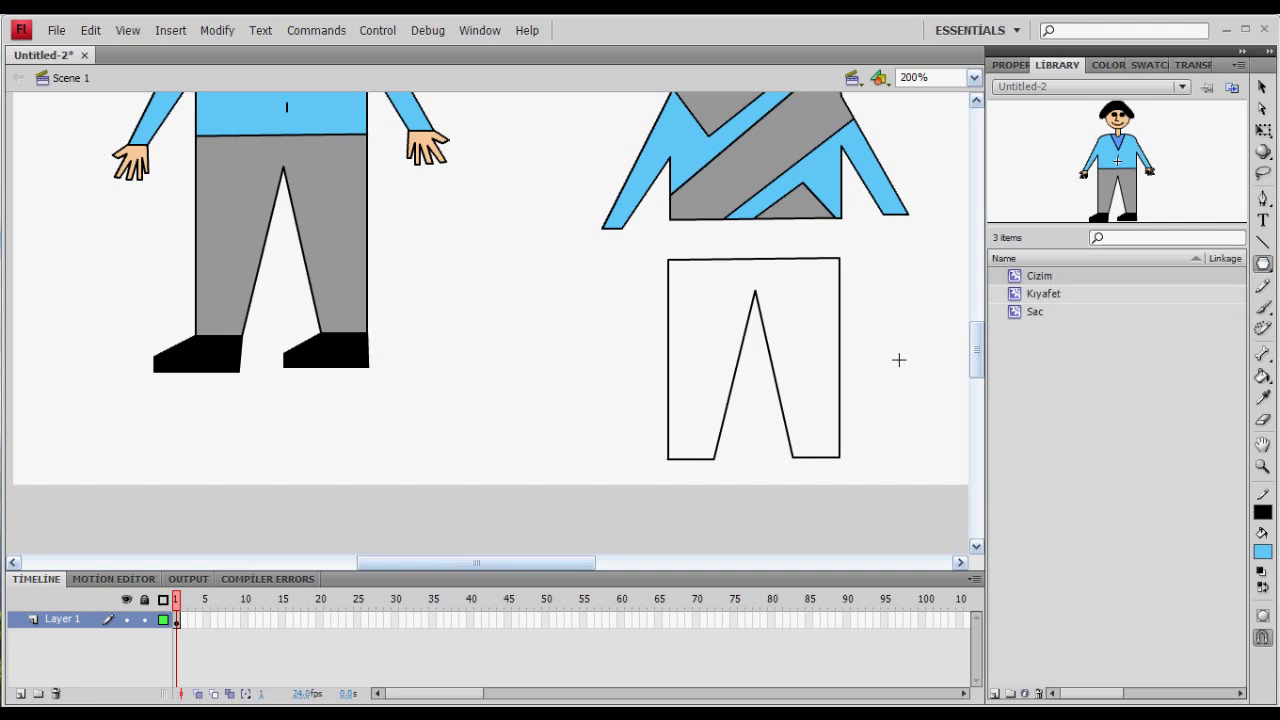
click(1013, 66)
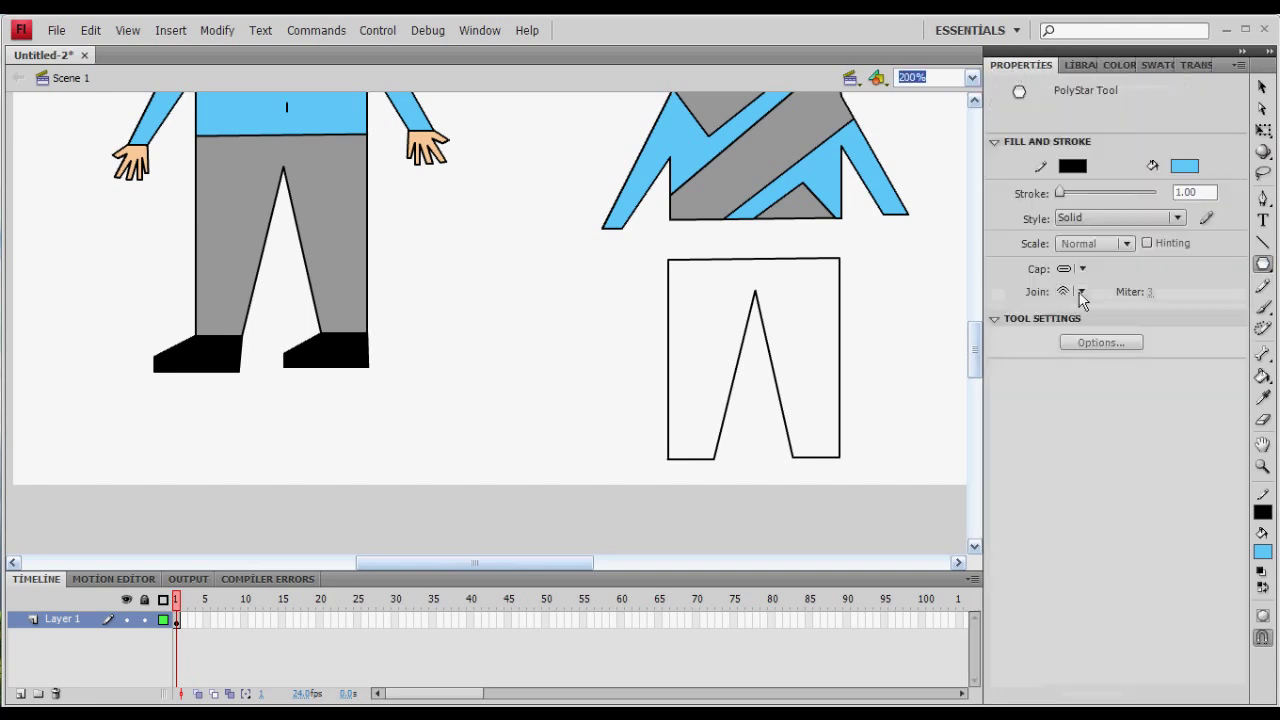
click(1067, 342)
click(682, 331)
click(671, 355)
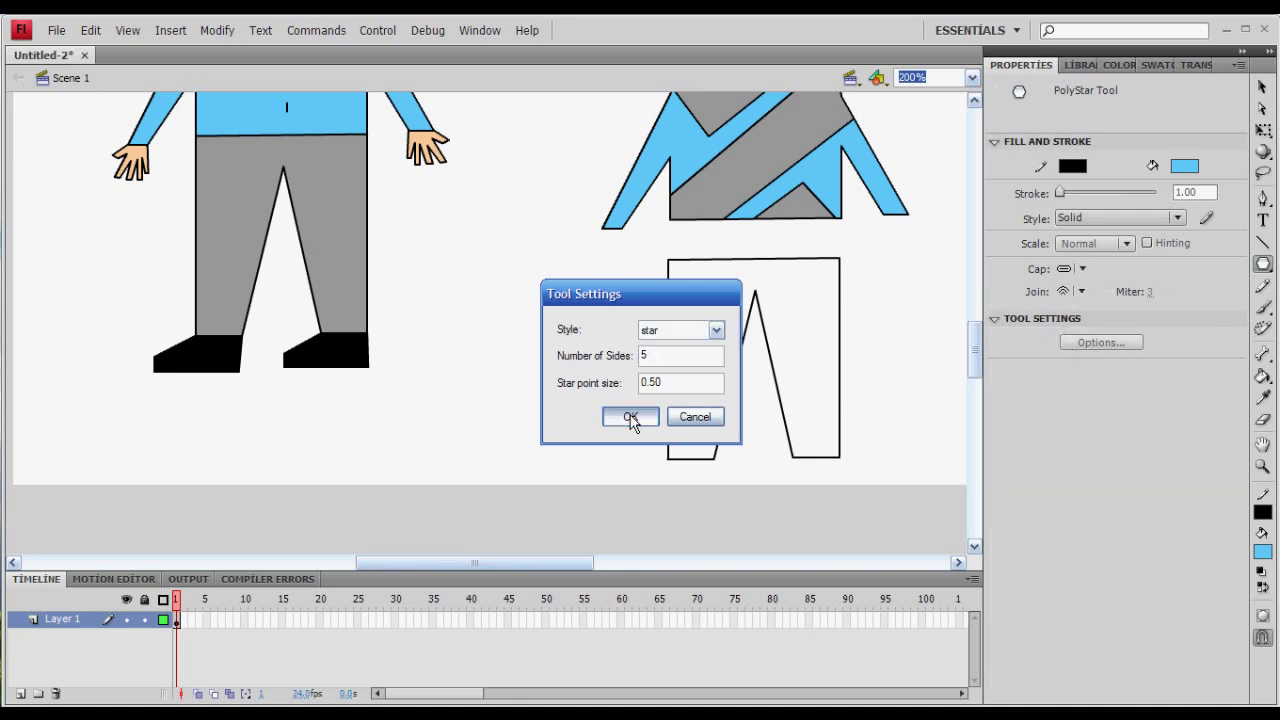
click(631, 417)
- Draw a large star on the trousers' left leg and a smaller star below it
drag(589, 286, 696, 308)
click(1262, 88)
click(1263, 263)
drag(582, 375, 705, 380)
- Copy the smaller star and place the duplicate near the hem of the trousers' right leg
key(v)
right_click(698, 368)
click(725, 434)
right_click(607, 346)
click(630, 378)
drag(486, 325, 815, 424)
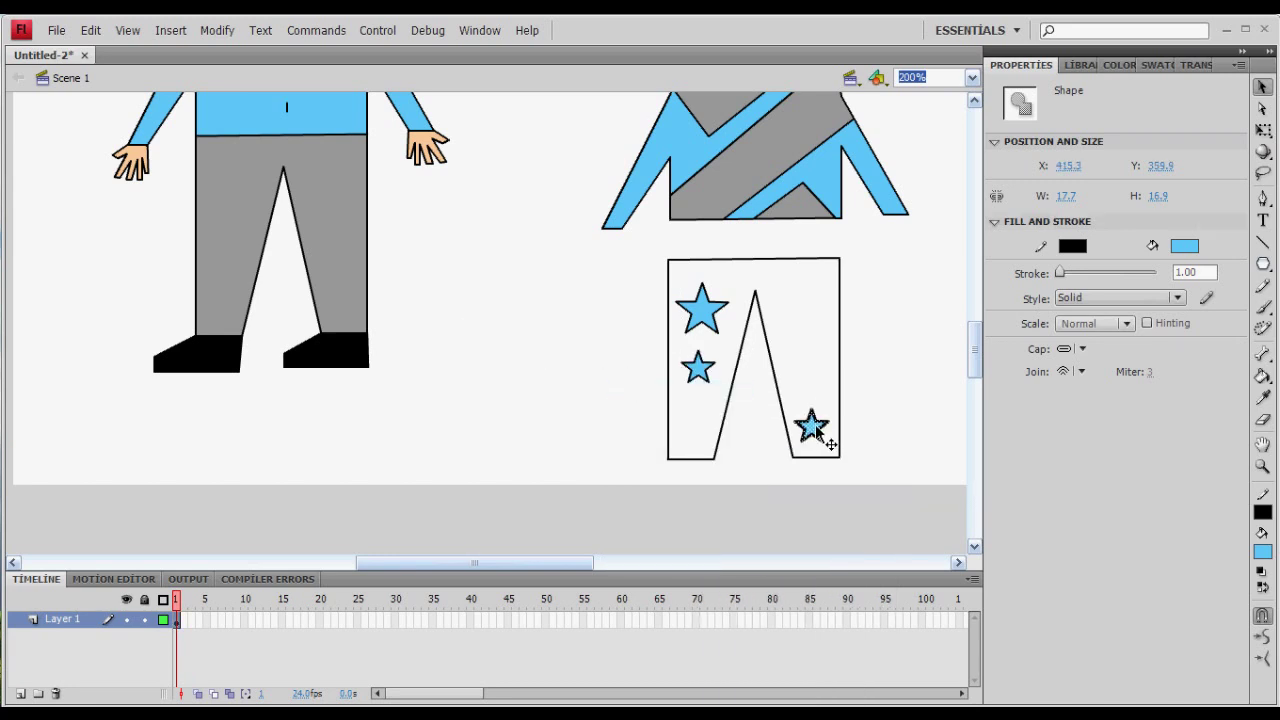
- Place another copy of the small star at the top of the trousers' right leg
right_click(814, 422)
click(833, 143)
right_click(783, 335)
click(810, 375)
drag(489, 327, 815, 290)
- Fill the trousers around the stars with a medium green
click(900, 325)
click(1263, 550)
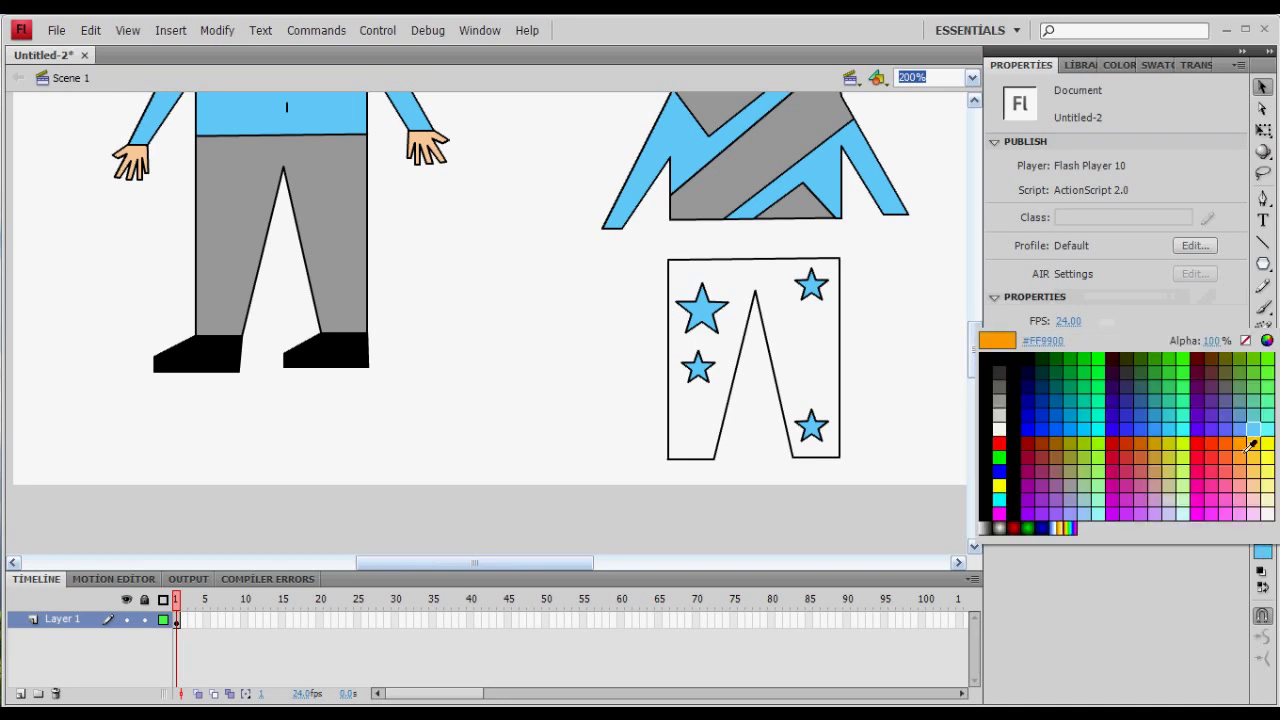
click(1254, 394)
click(1263, 376)
click(797, 330)
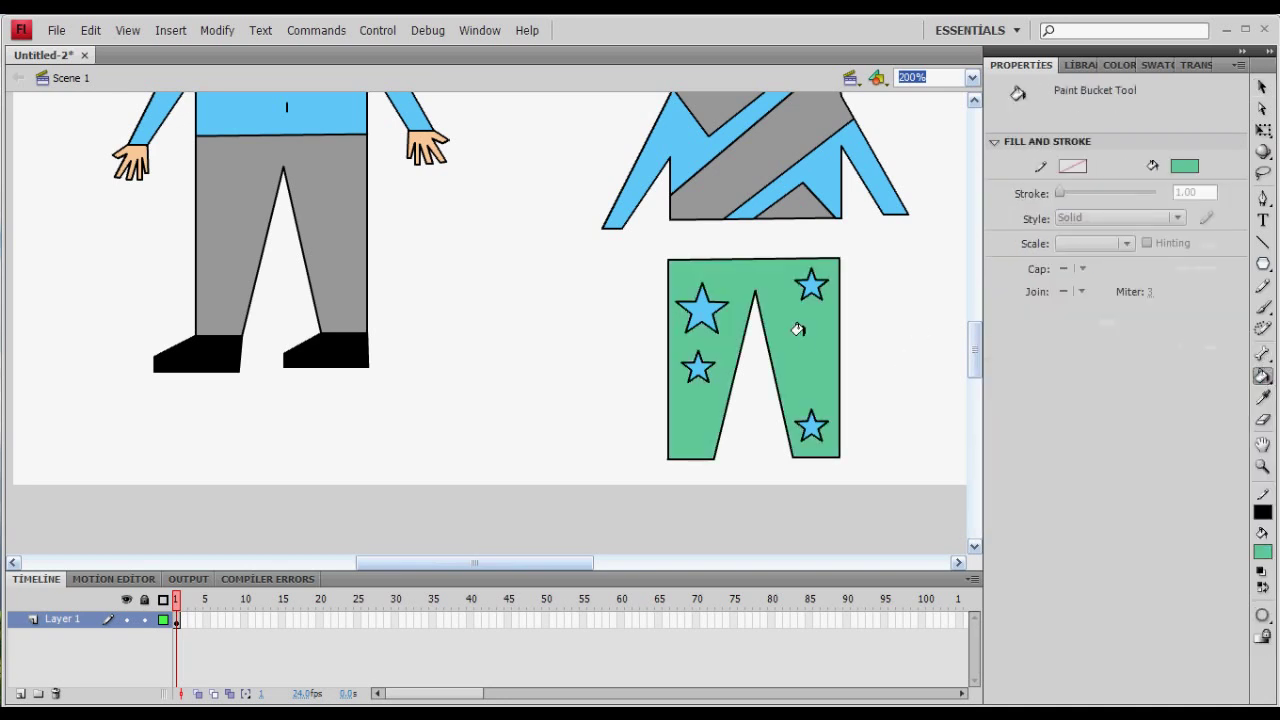
- Fill all four stars on the trousers with yellow
click(1263, 550)
click(1234, 434)
click(810, 285)
click(808, 427)
click(698, 368)
click(700, 310)
- Convert the starred green trousers into a movie clip named pant and show the library again
scroll(690, 366, up, 2)
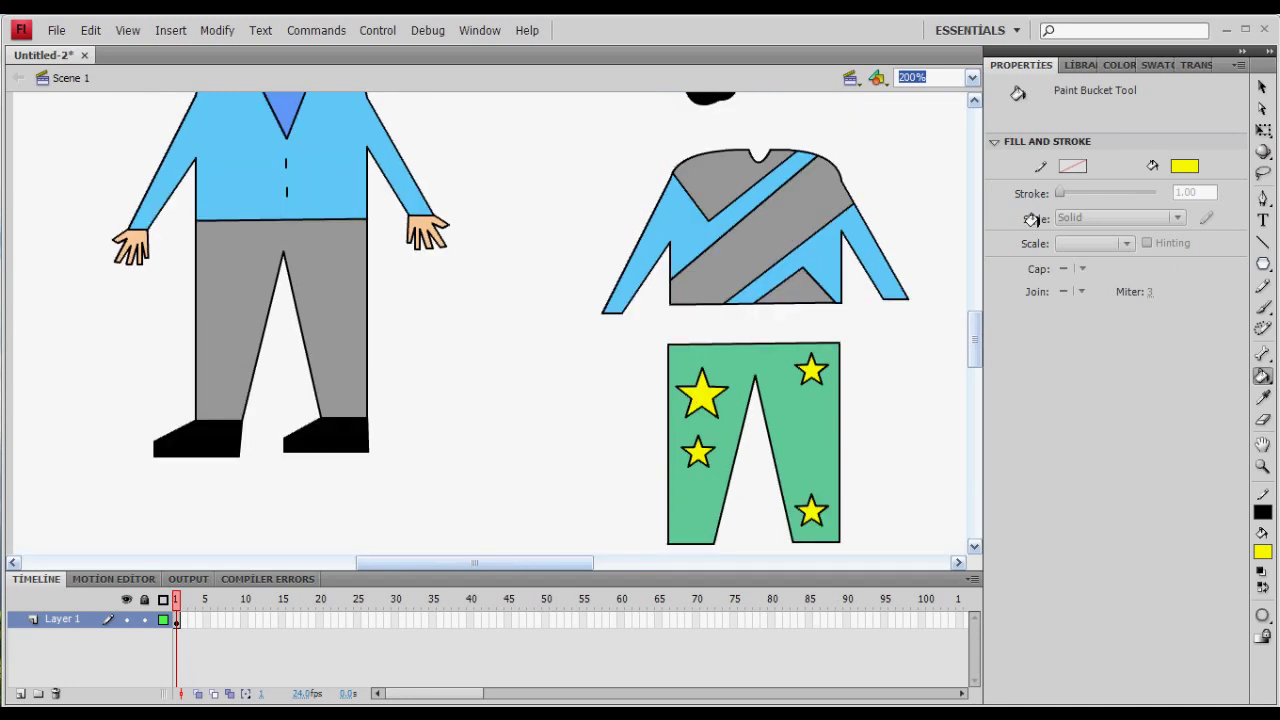
key(v)
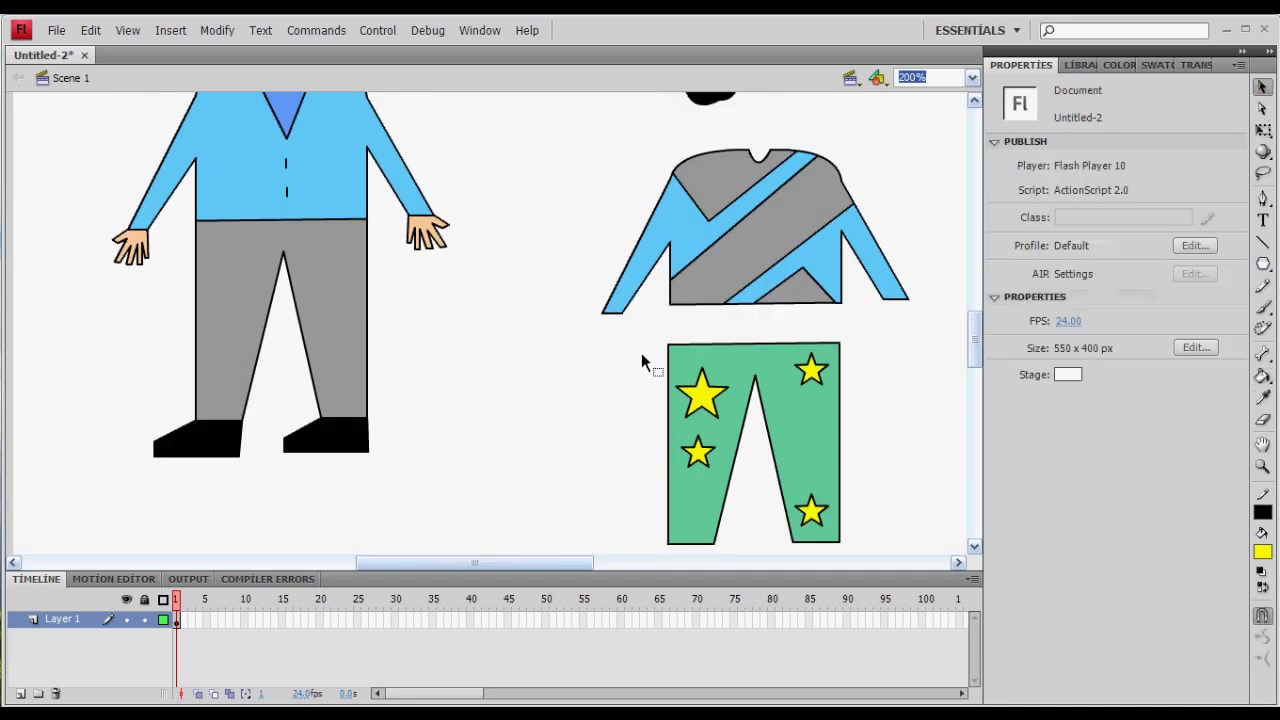
drag(886, 336, 638, 548)
right_click(705, 460)
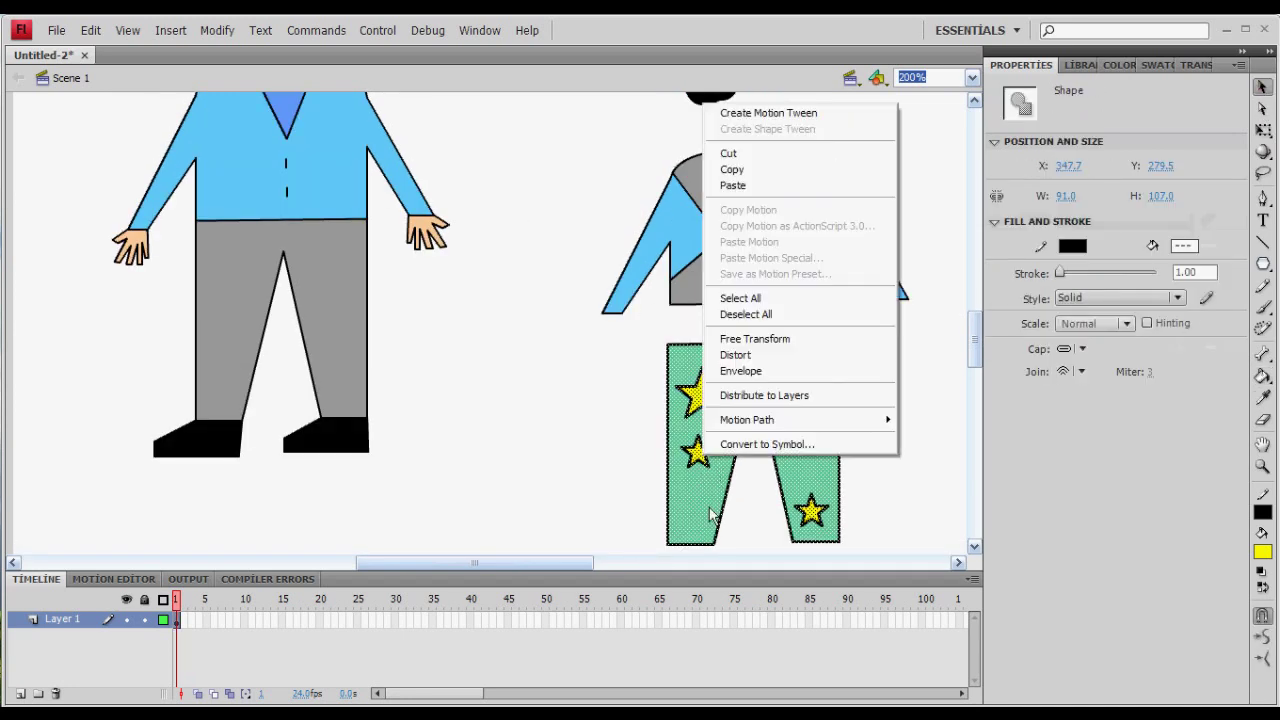
click(745, 443)
text(pant)
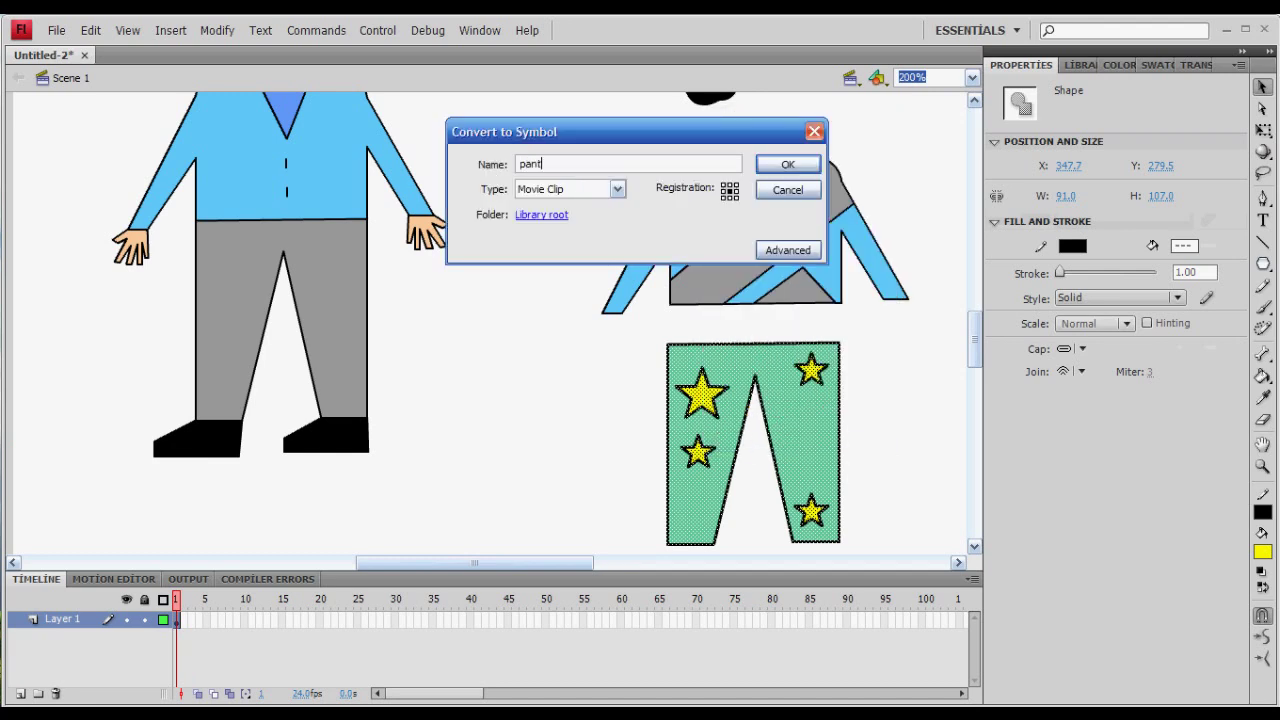
key(Return)
click(1079, 66)
click(862, 372)
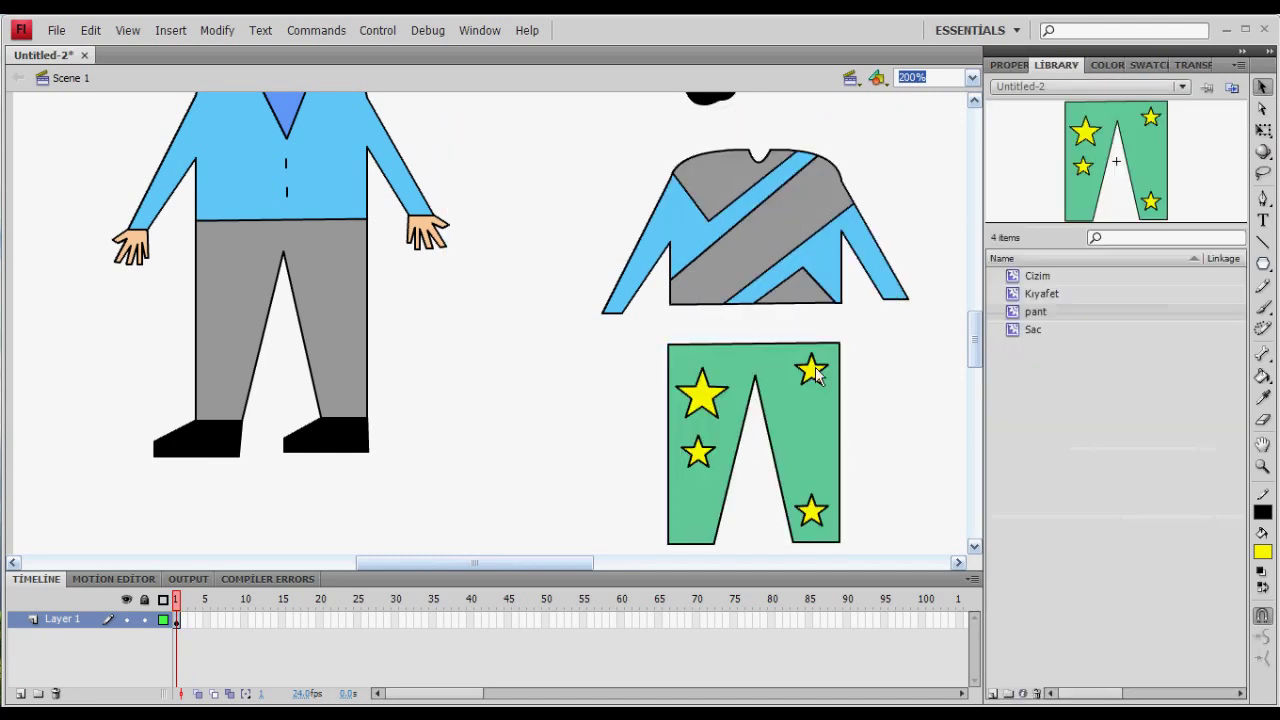
- Rename the layer as Oyun
click(1263, 468)
click(1262, 637)
click(837, 401)
scroll(505, 310, up, 2)
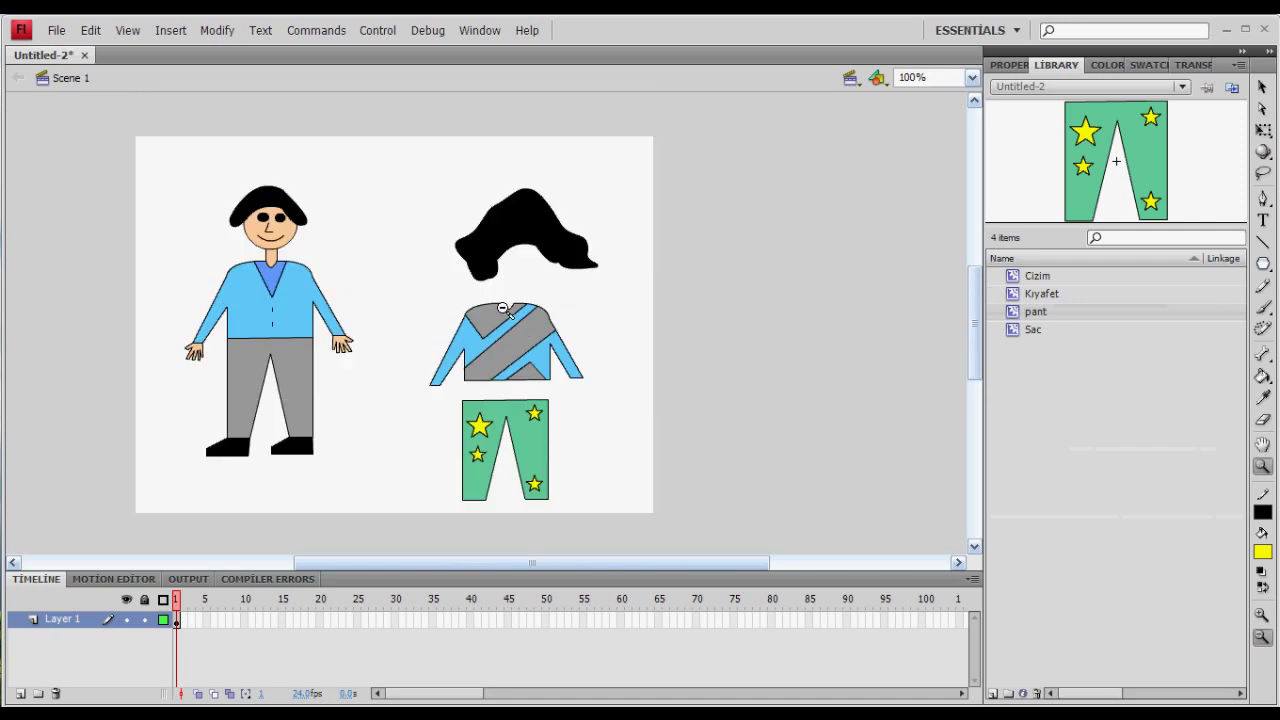
key(v)
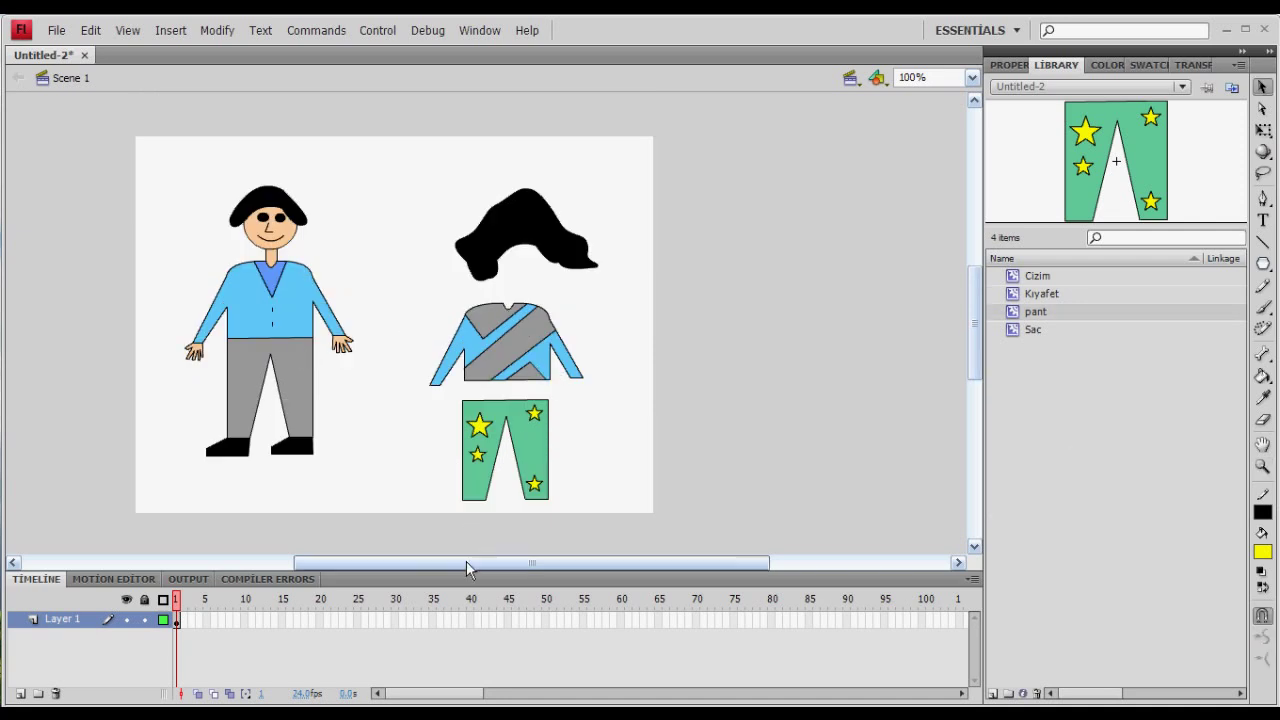
drag(470, 563, 448, 563)
click(316, 258)
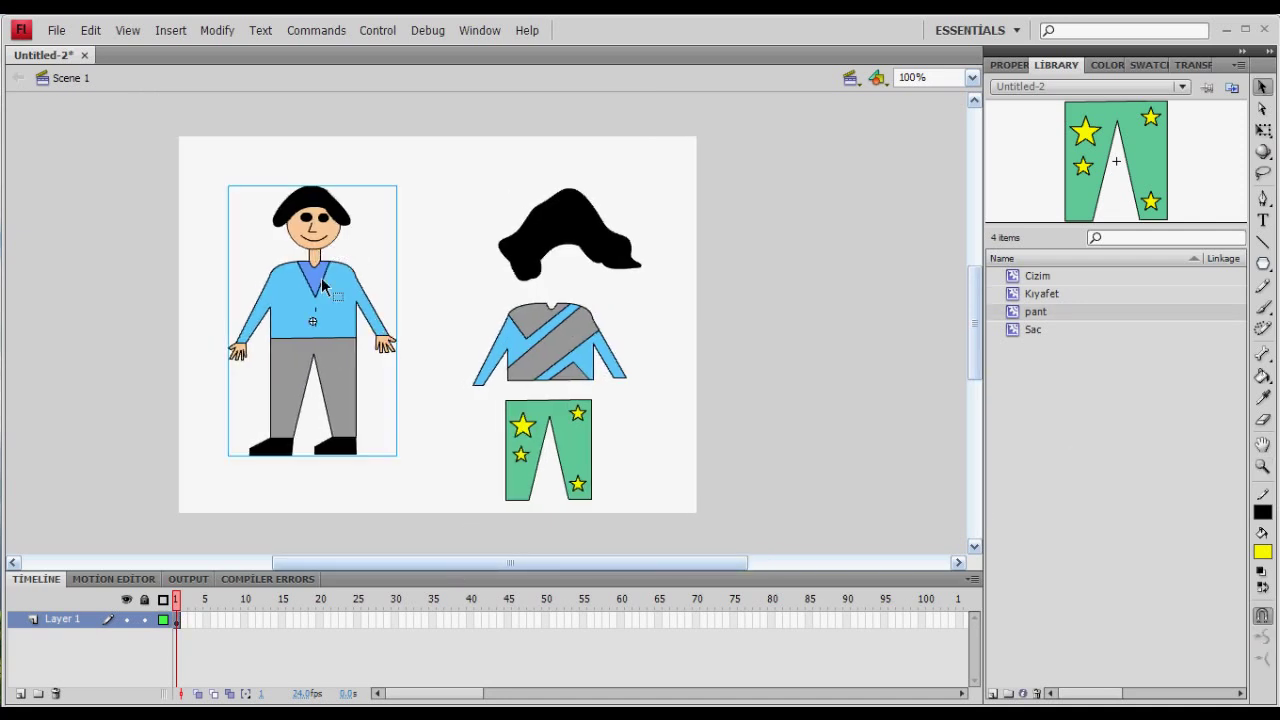
click(180, 622)
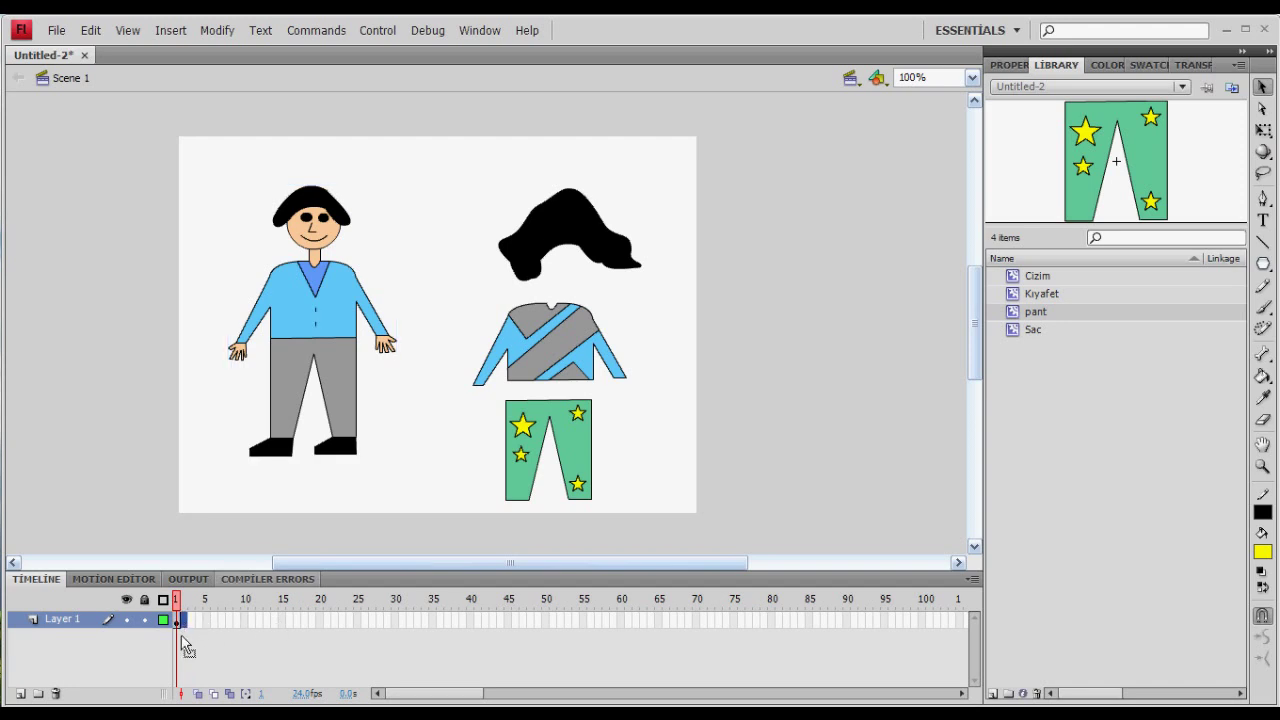
double_click(64, 621)
text(Oyun)
key(Return)
- Insert a keyframe at frame 2 of the Oyun layer and delete all artwork from frame 1
right_click(182, 620)
click(281, 324)
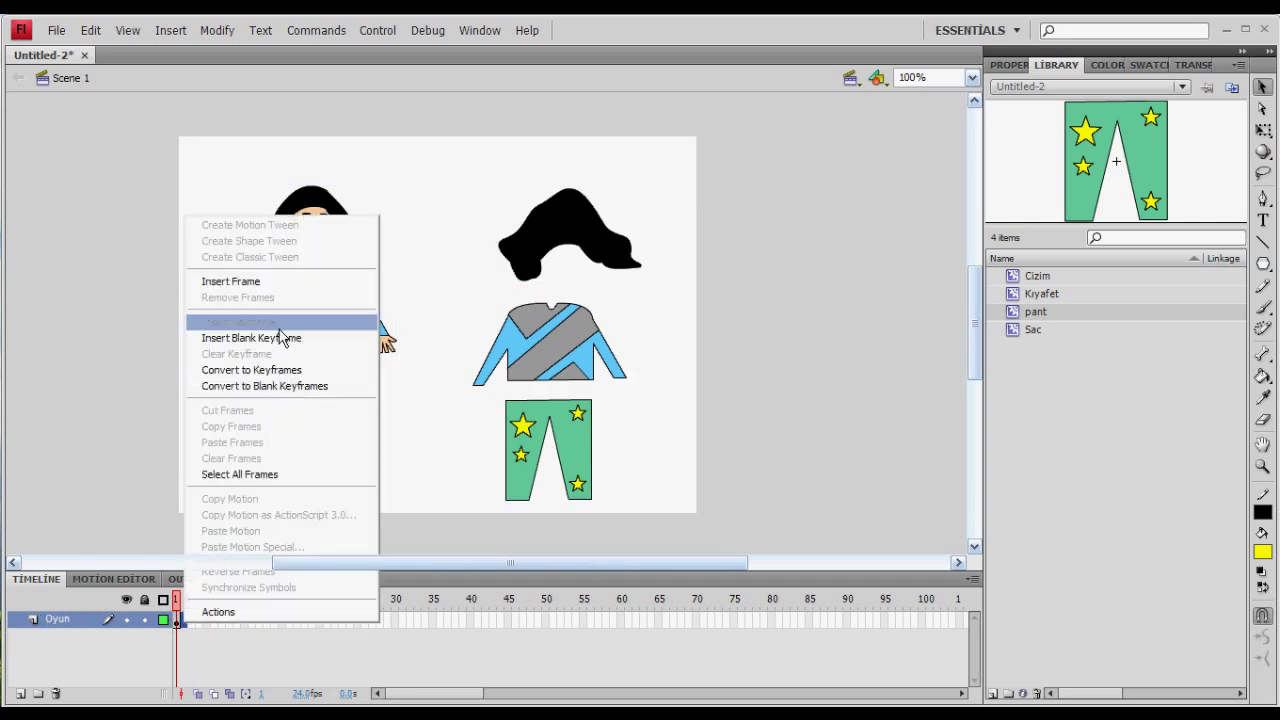
click(178, 622)
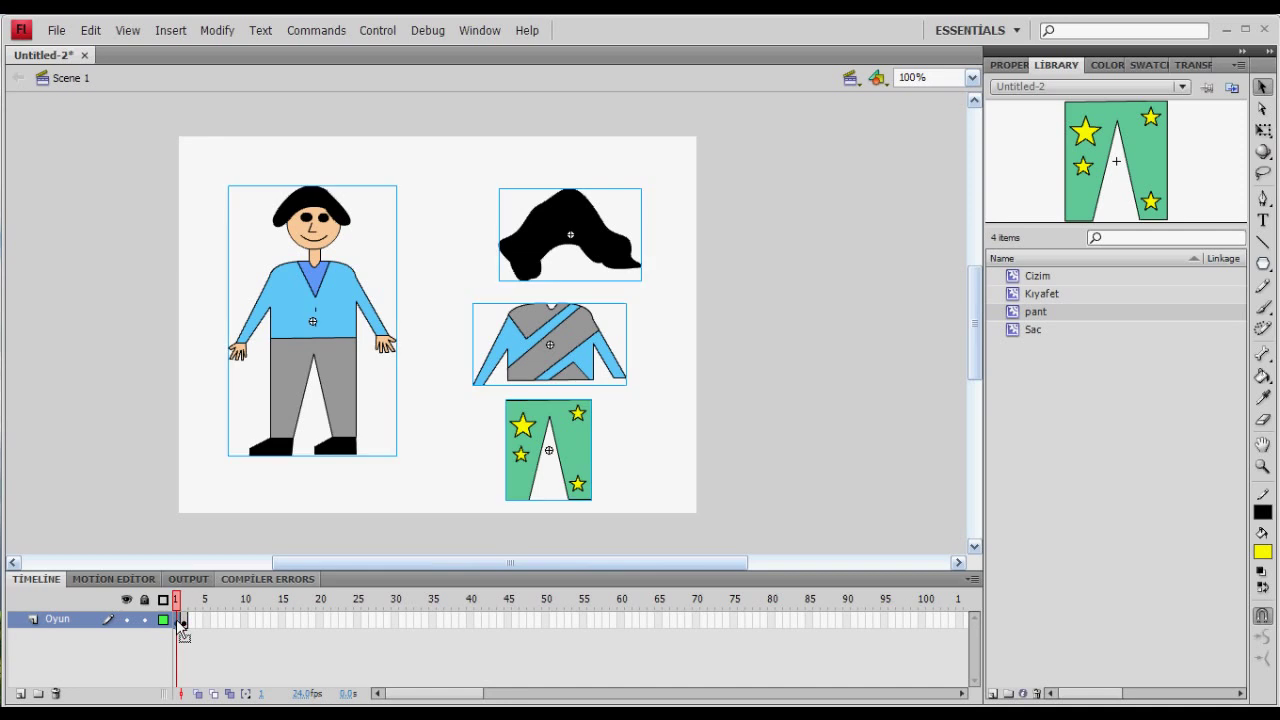
key(Delete)
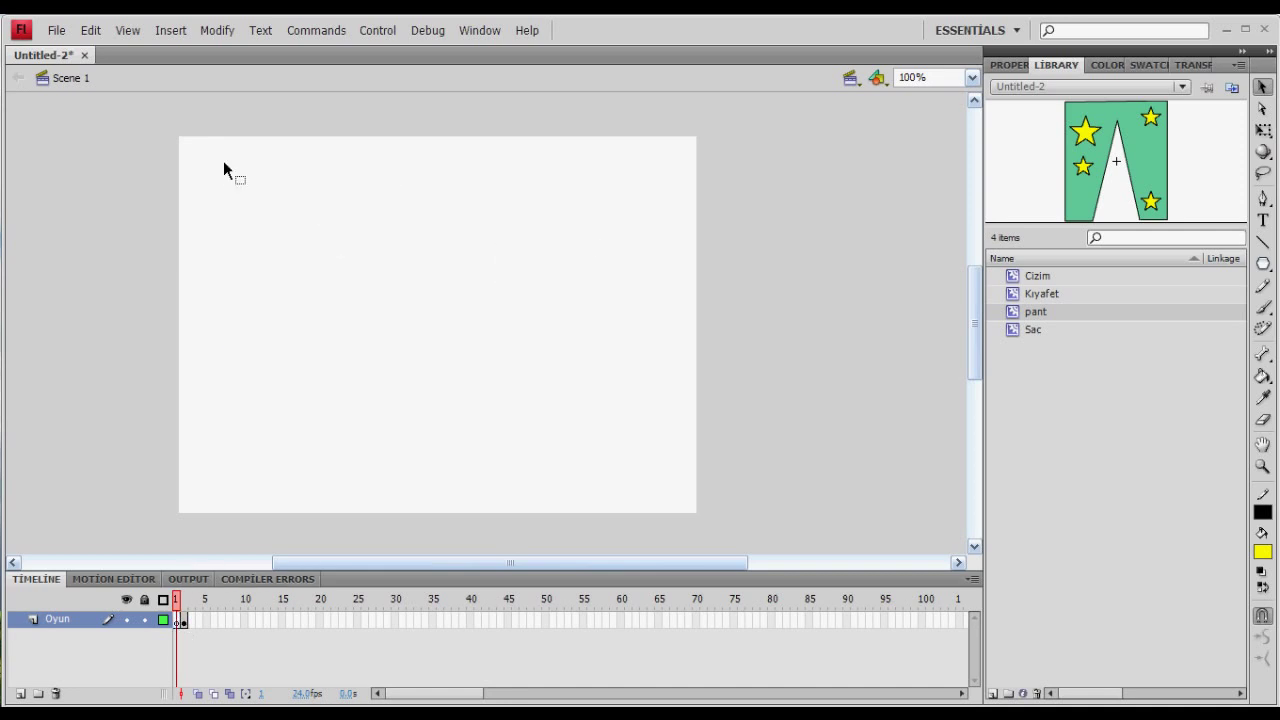
key(ctrl+z)
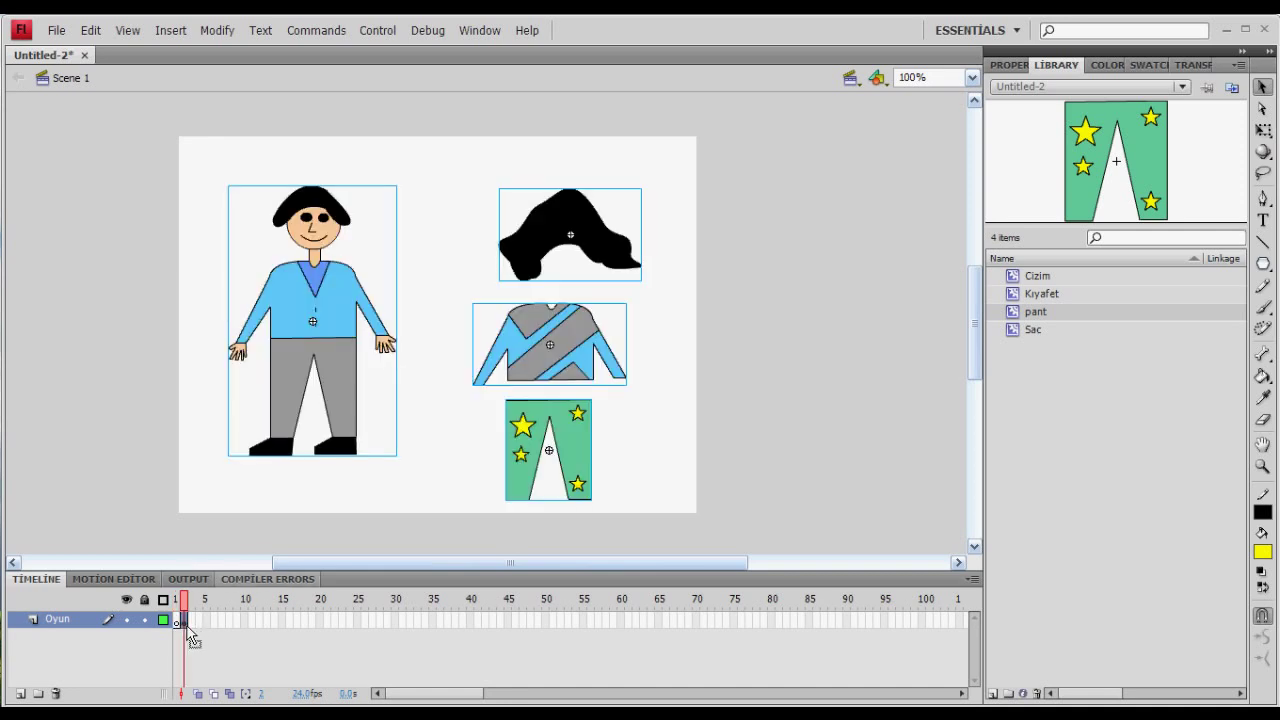
click(628, 492)
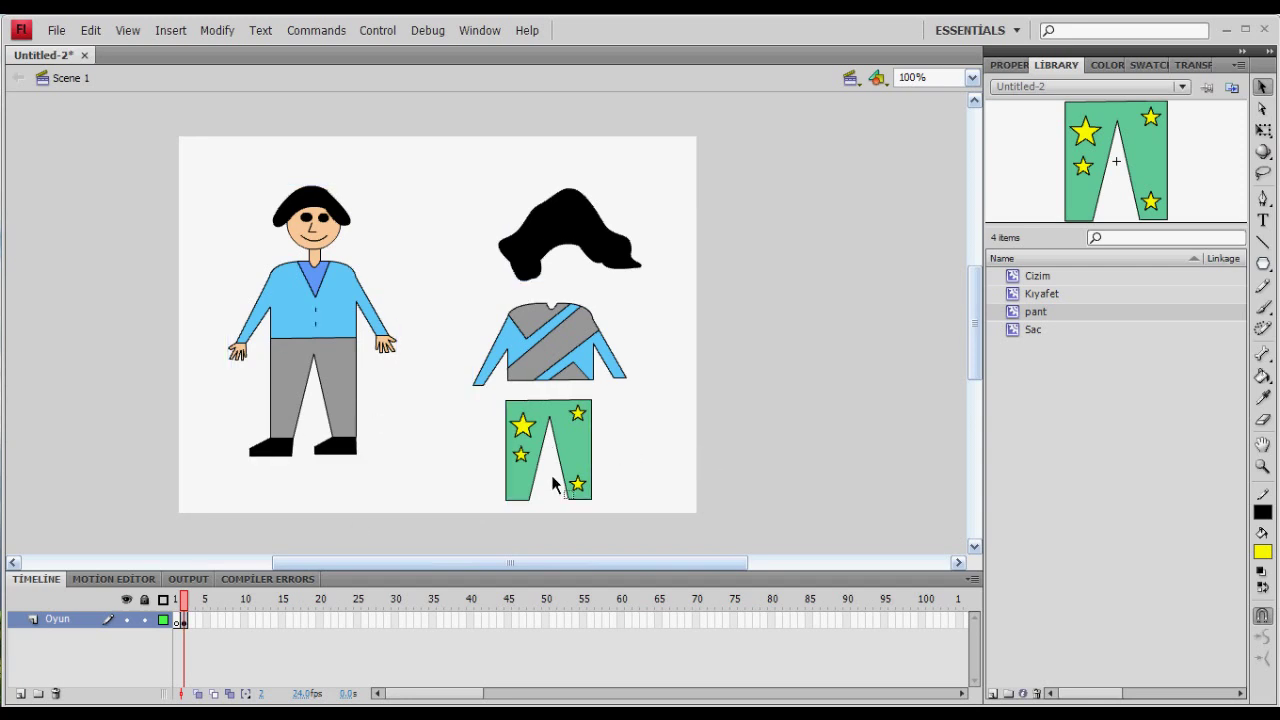
drag(1041, 293, 700, 330)
key(Delete)
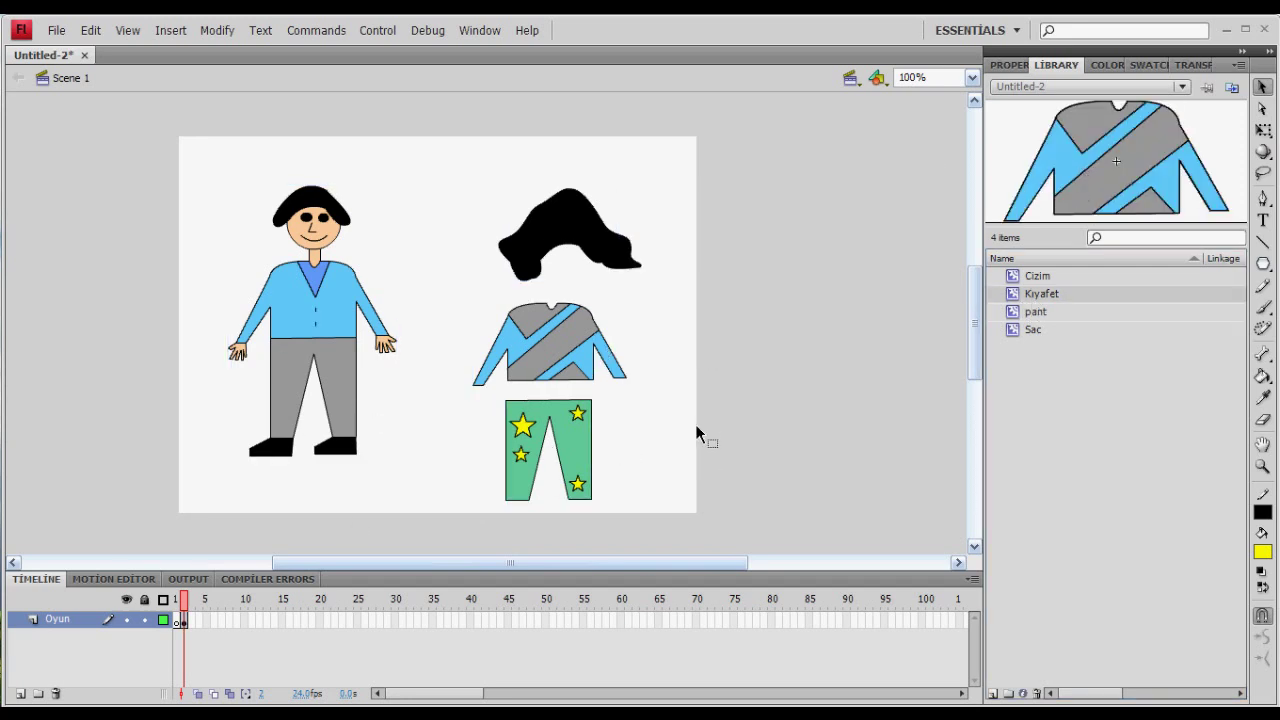
- On frame 1, draw a wide yellow rectangle with a black outline across the lower part of the stage
click(178, 621)
key(Delete)
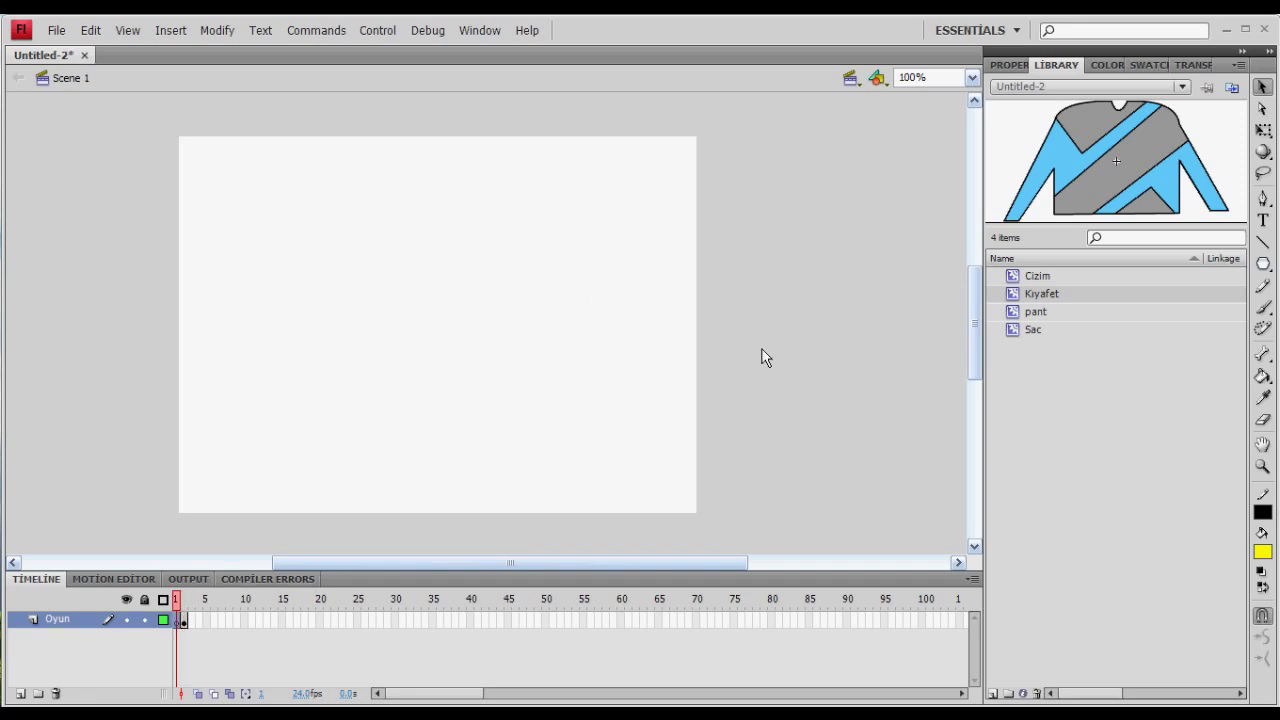
click(1263, 263)
click(1263, 263)
click(1229, 266)
drag(263, 401, 599, 471)
click(1262, 88)
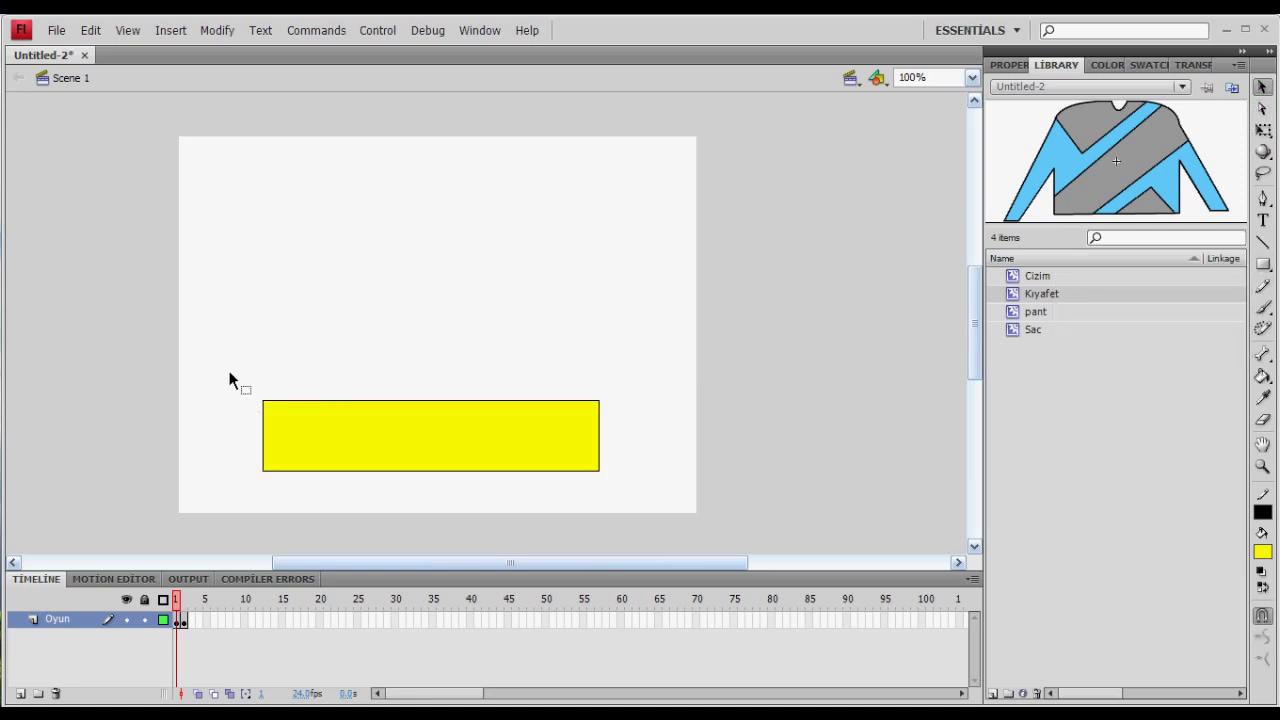
- Move the yellow rectangle slightly upward and convert it into a button symbol named Basla
drag(229, 371, 612, 485)
drag(534, 453, 533, 420)
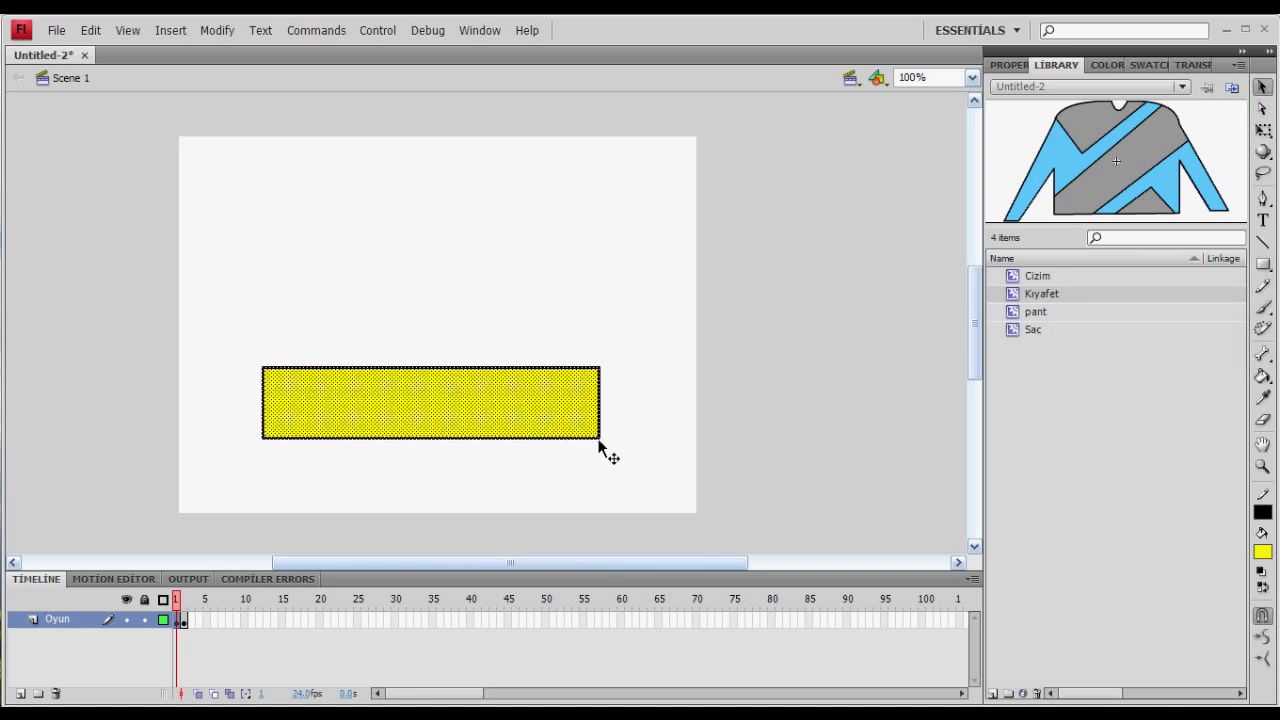
right_click(557, 421)
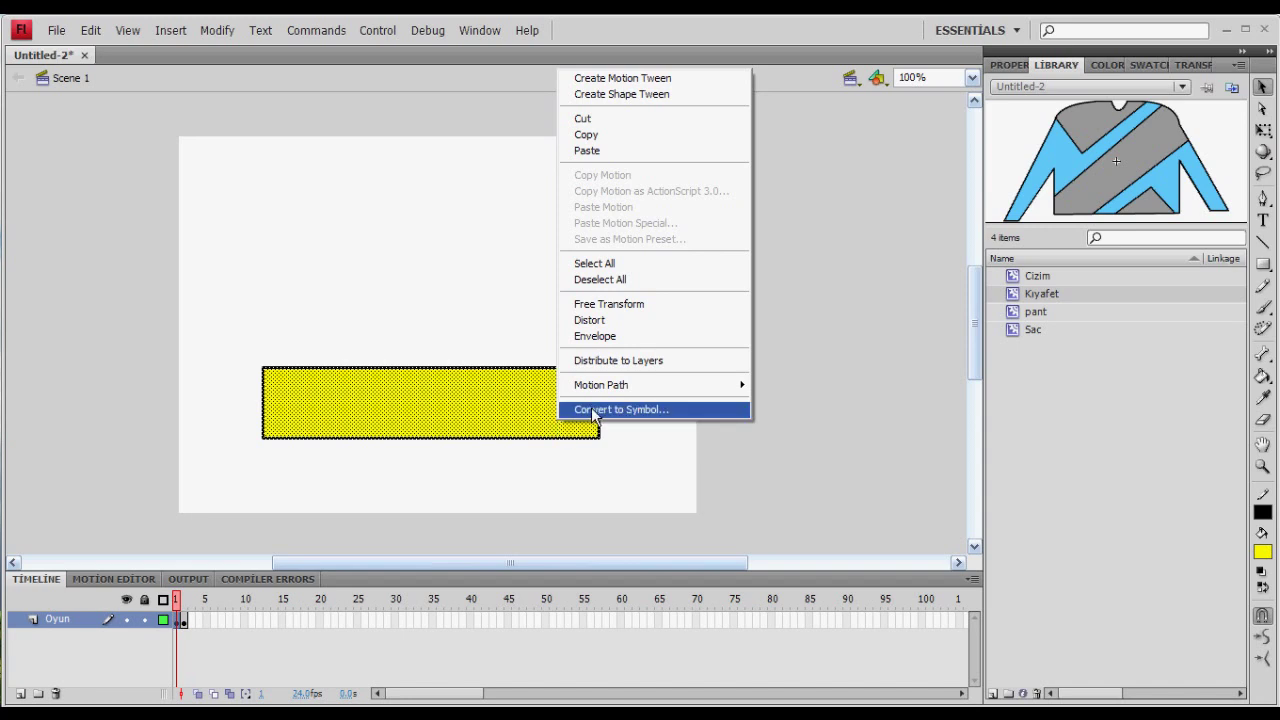
click(593, 410)
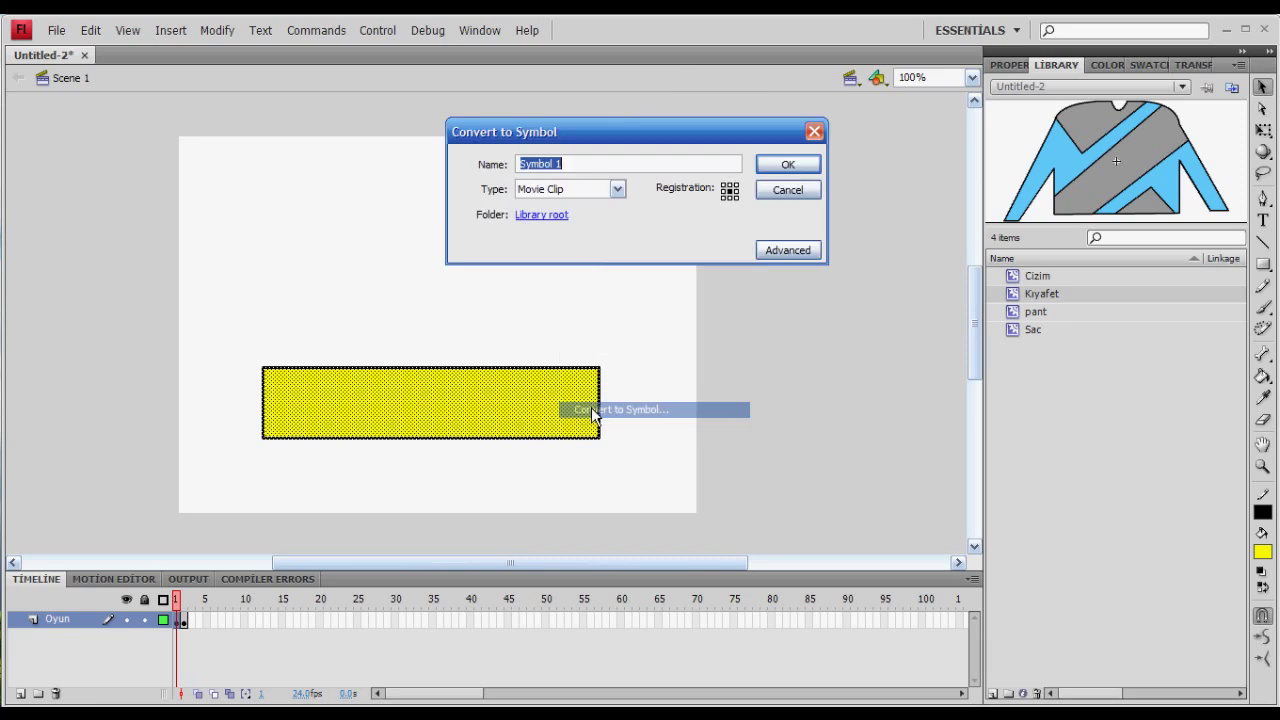
click(590, 190)
click(588, 218)
drag(577, 168, 528, 163)
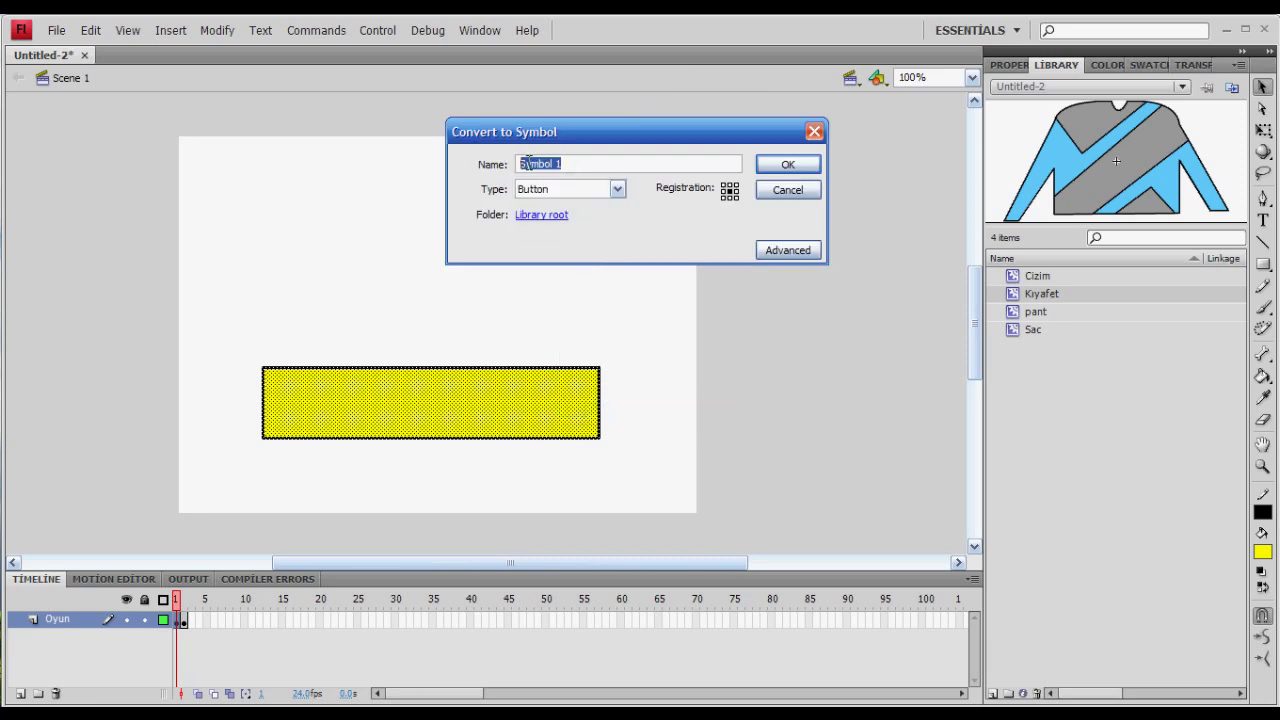
text(Basla)
key(Return)
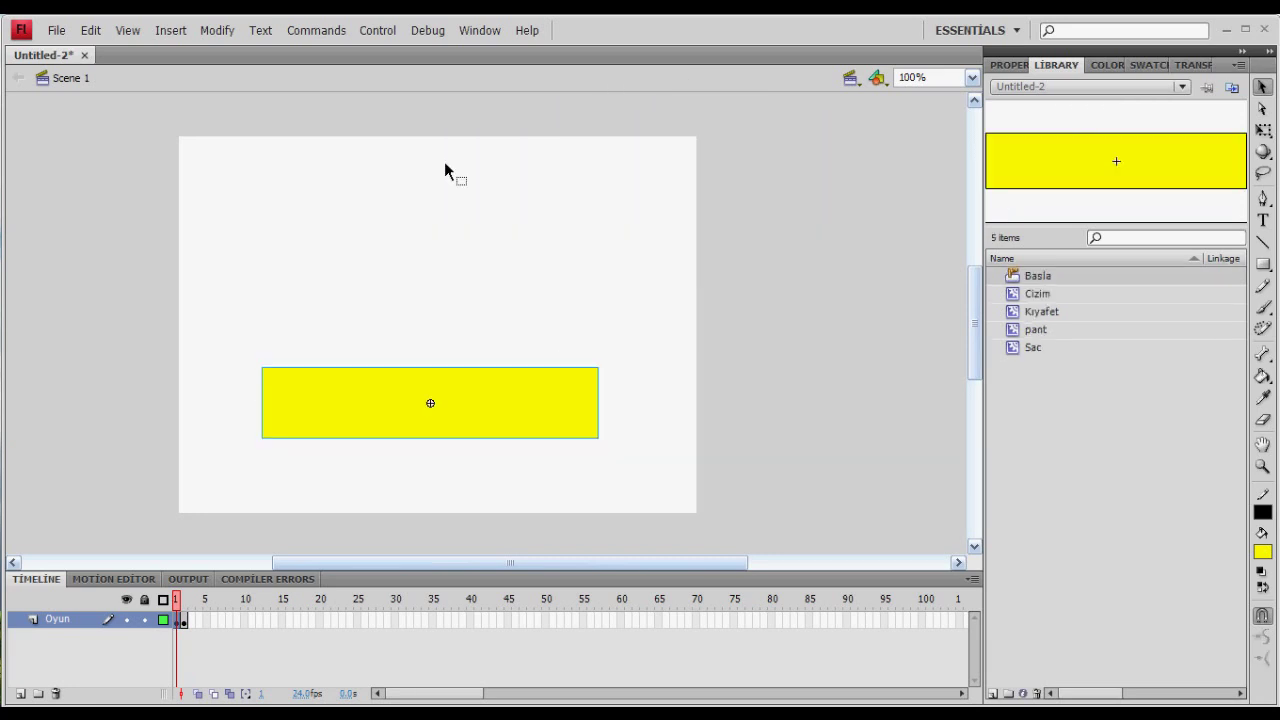
- Inside the Basla button's Up state, add the text "Başla" and centre it on the yellow rectangle
double_click(520, 409)
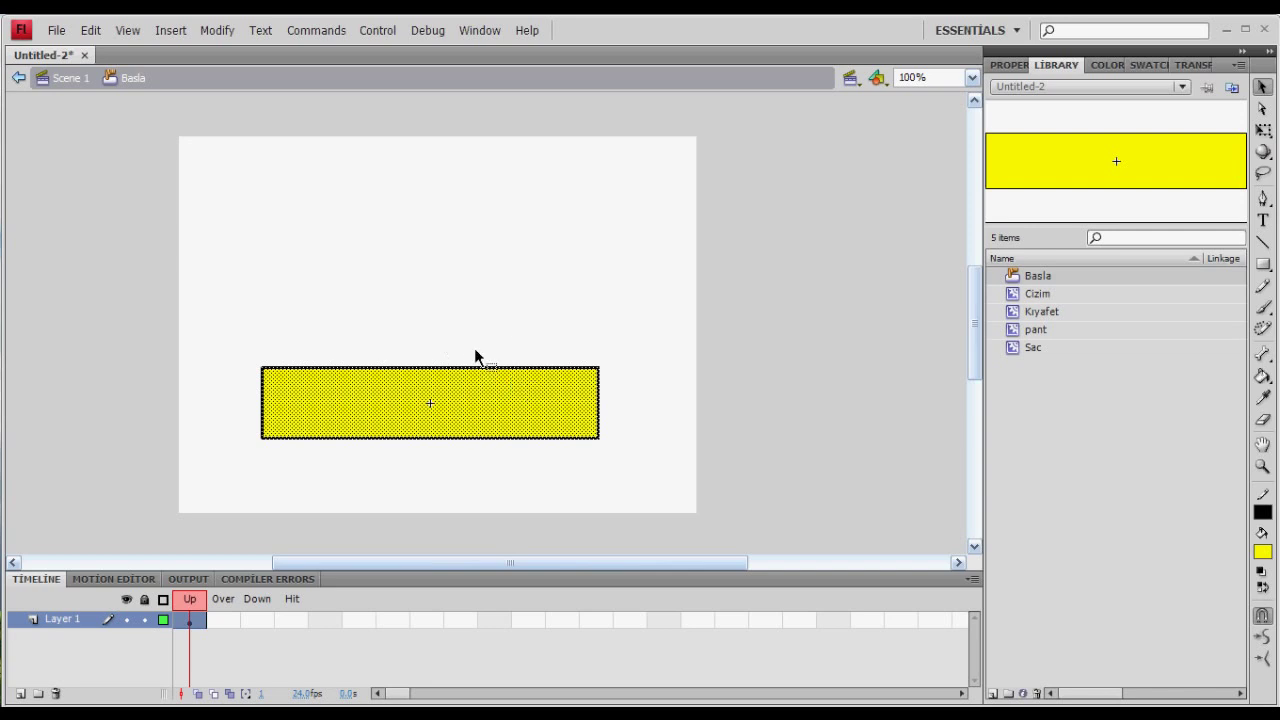
click(393, 331)
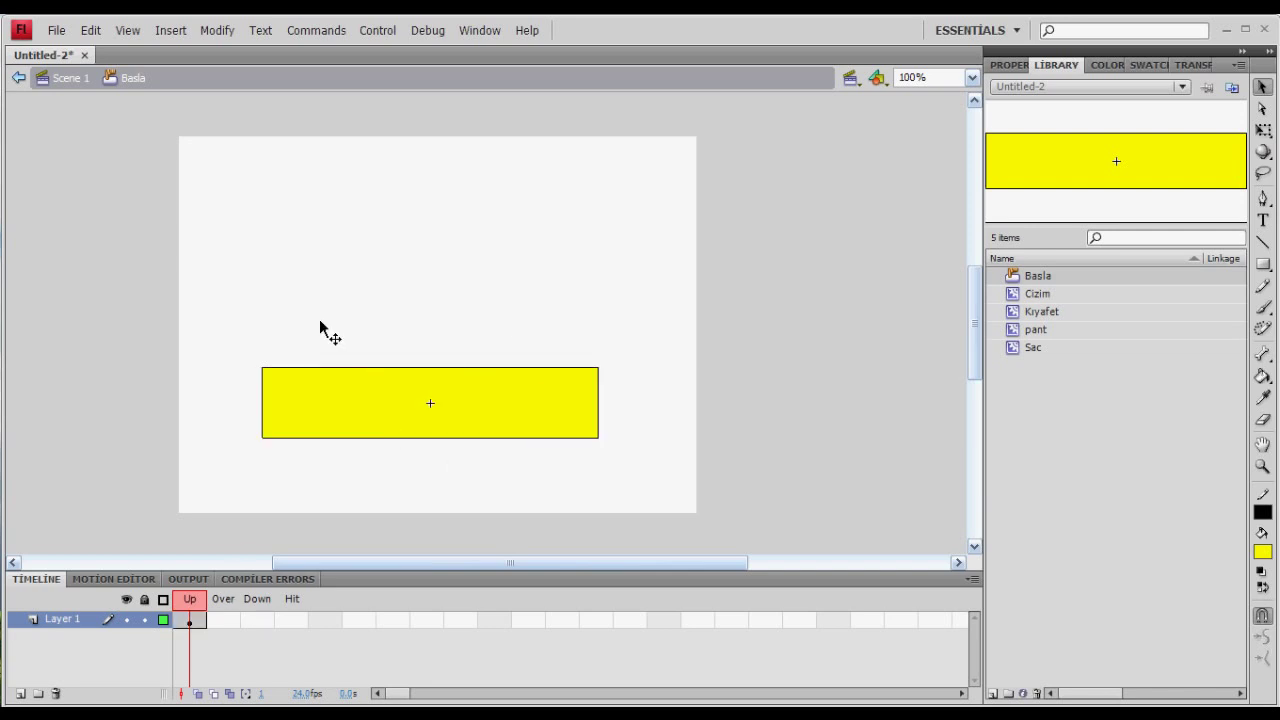
click(226, 625)
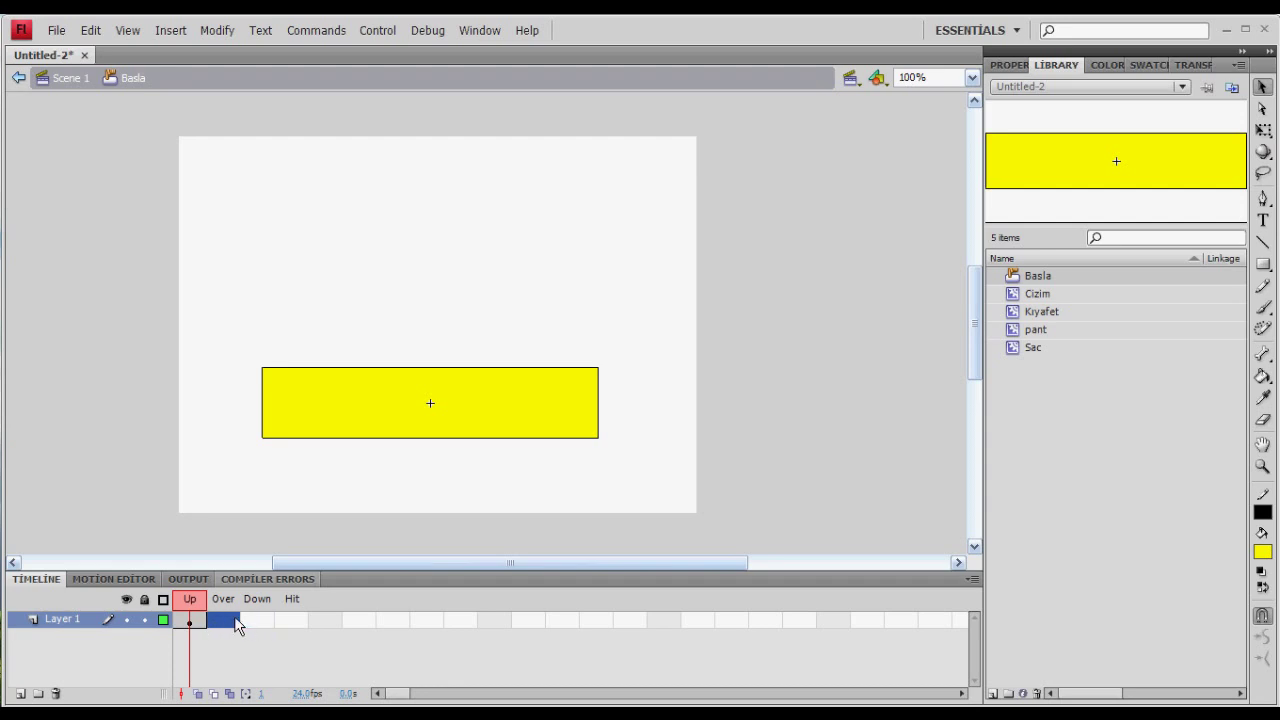
click(190, 619)
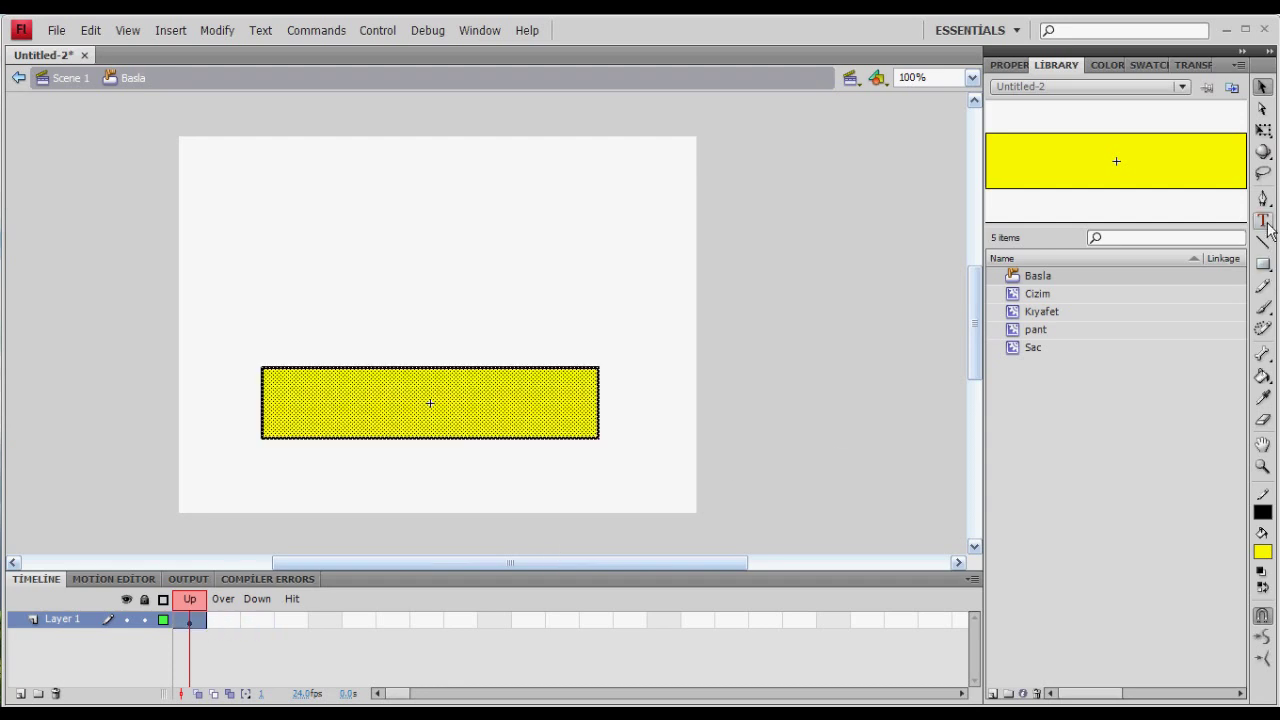
key(t)
click(342, 370)
text(Başla)
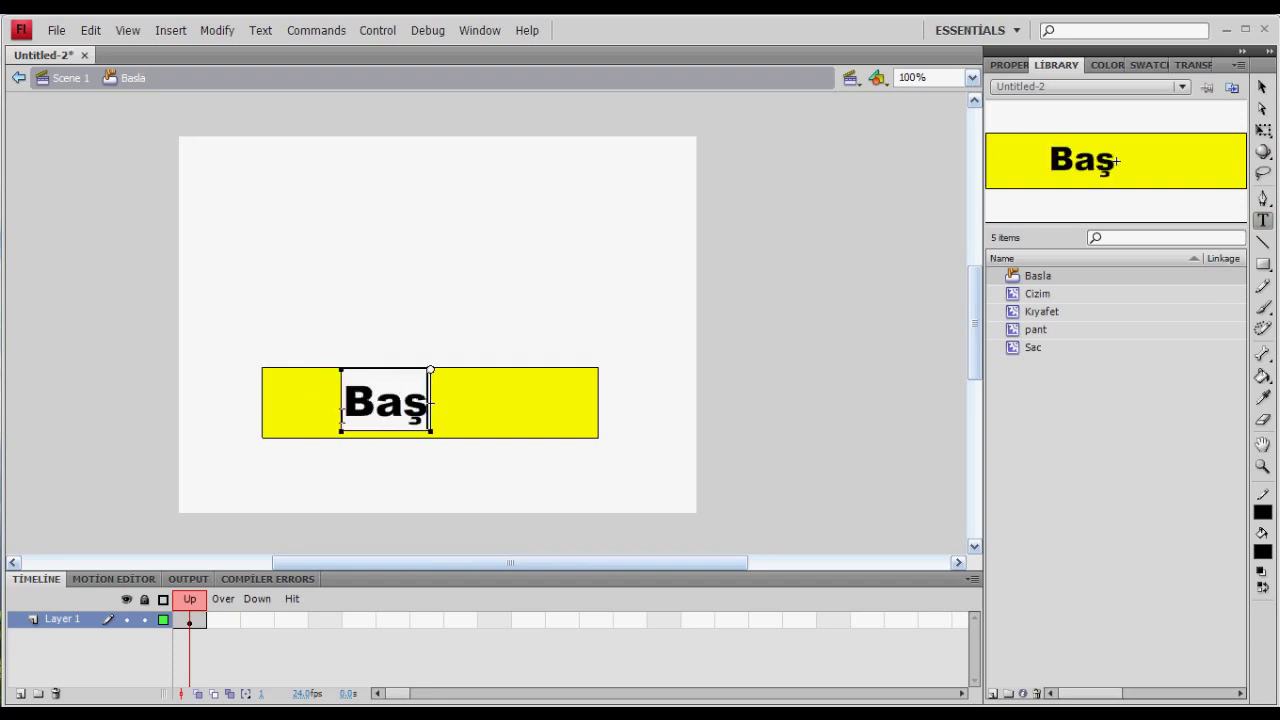
click(1261, 86)
drag(420, 432, 440, 437)
- Insert keyframes for the button's Over and Down states
right_click(228, 620)
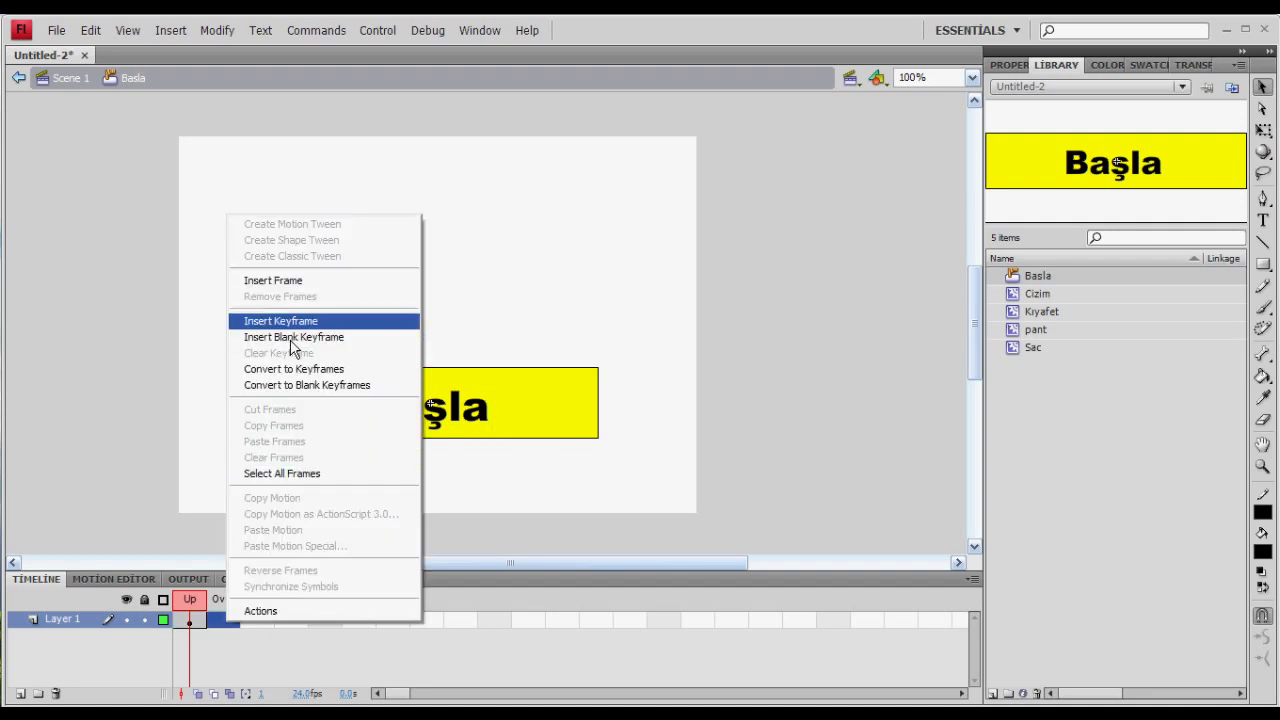
click(281, 321)
right_click(258, 620)
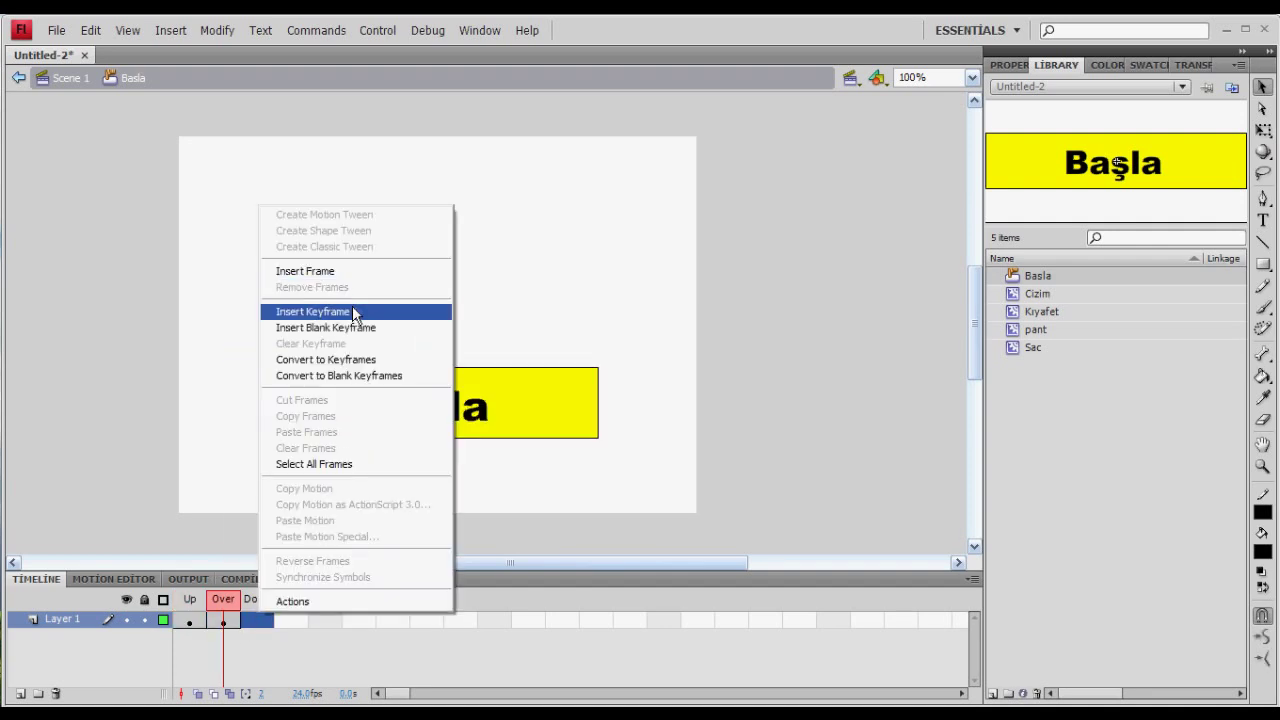
click(353, 313)
- Fill the button's rectangle with light cyan in the Over state
key(comma)
click(1262, 552)
click(1253, 443)
click(1262, 551)
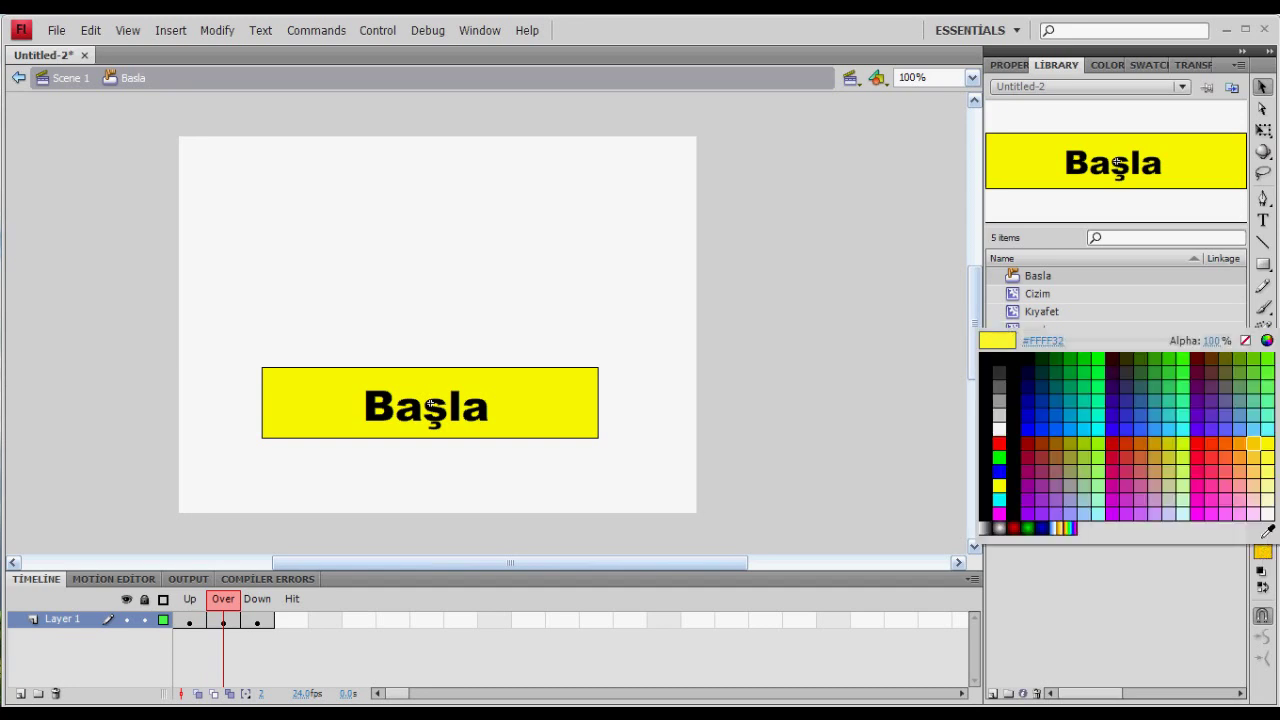
click(1268, 426)
click(1262, 376)
click(531, 414)
- Fill the button's rectangle with blue #0066FF in the Down state and return to Scene 1
click(258, 621)
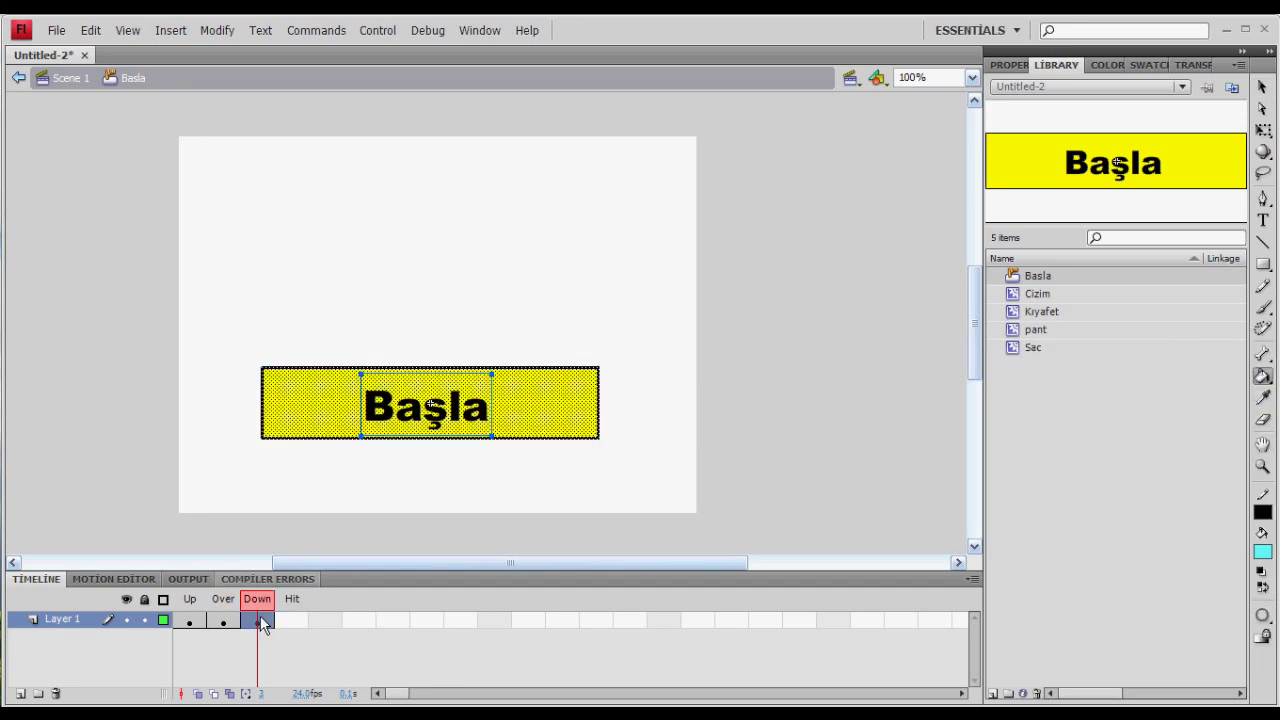
click(1262, 552)
click(1103, 417)
click(1265, 552)
click(1057, 430)
click(580, 402)
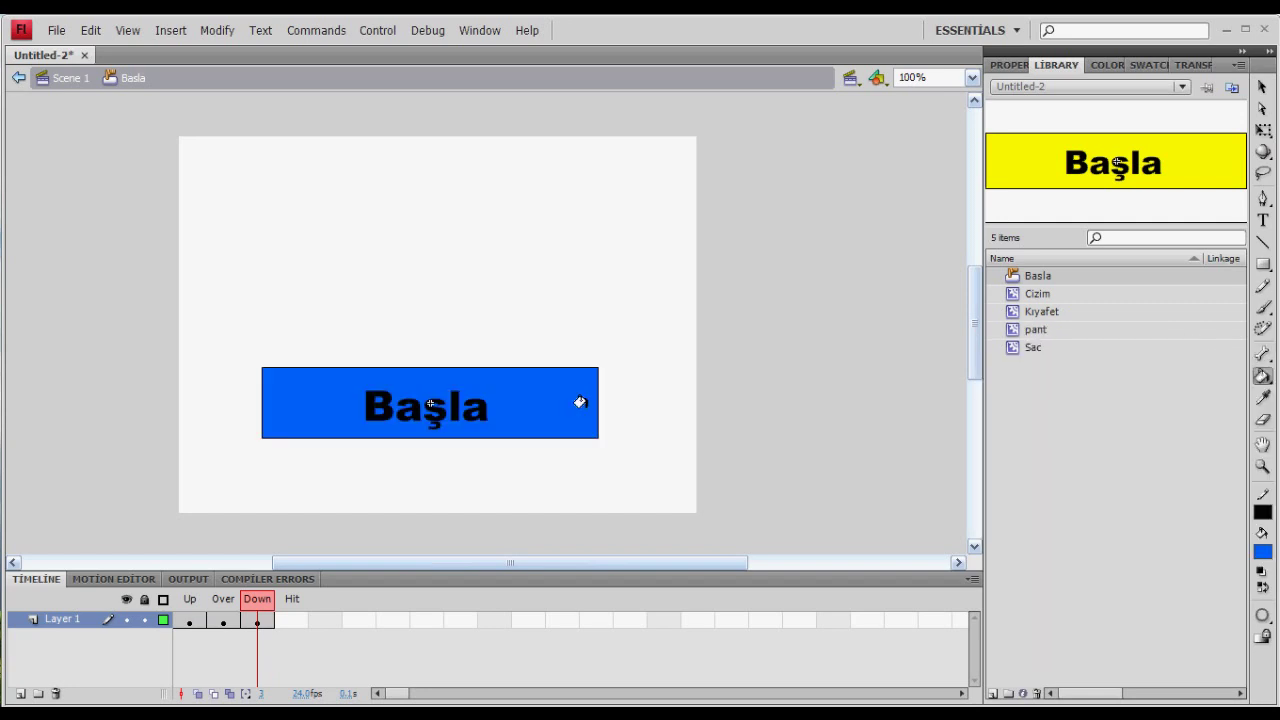
key(v)
click(78, 80)
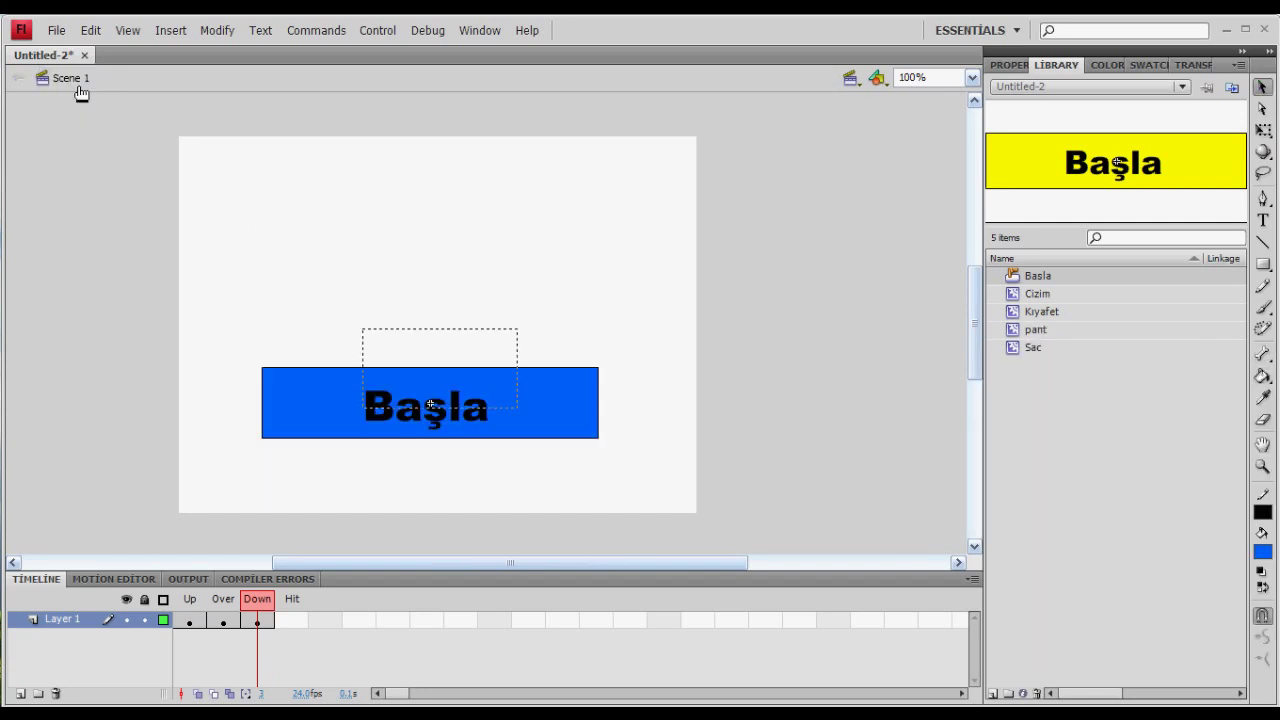
- Add the title text "Giydirme Oyunu" near the upper edge of the stage on frame 1
click(1263, 221)
click(292, 200)
text(Giydirme Oyunu)
key(Escape)
click(1263, 87)
drag(622, 193, 602, 215)
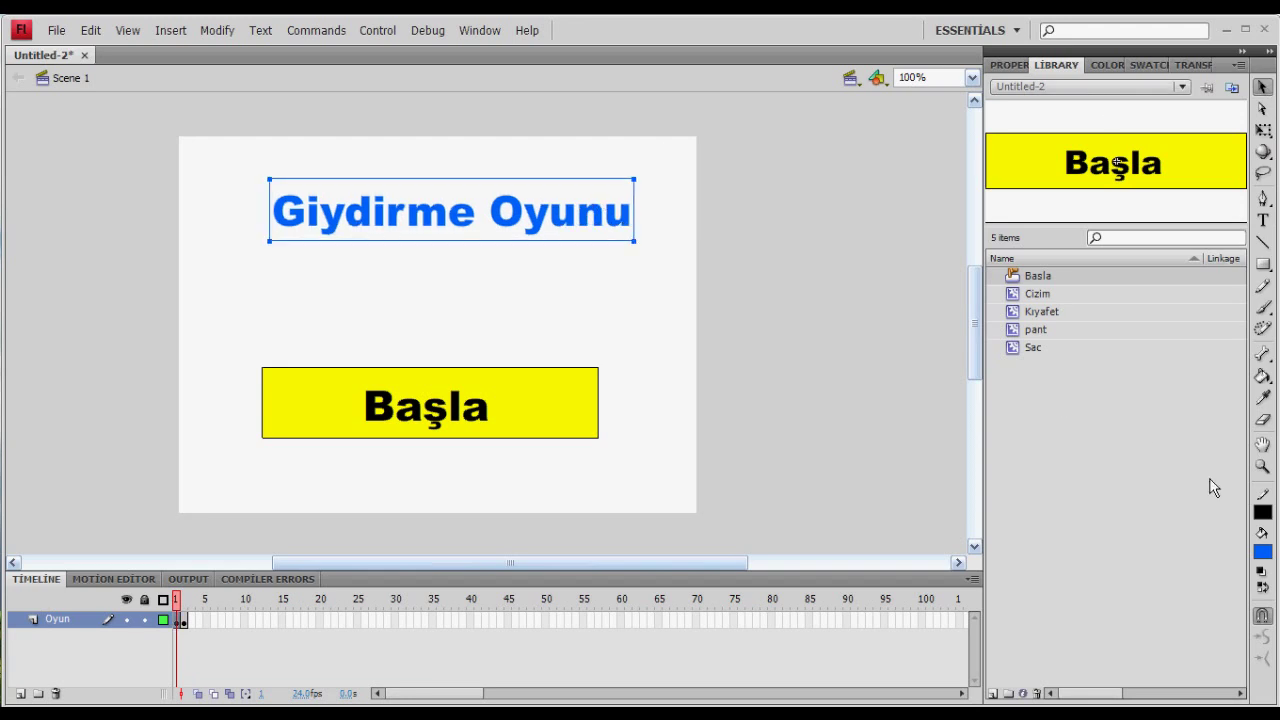
- Colour the title dark green, enlarge it to 62 pt and centre it across the stage
click(1263, 551)
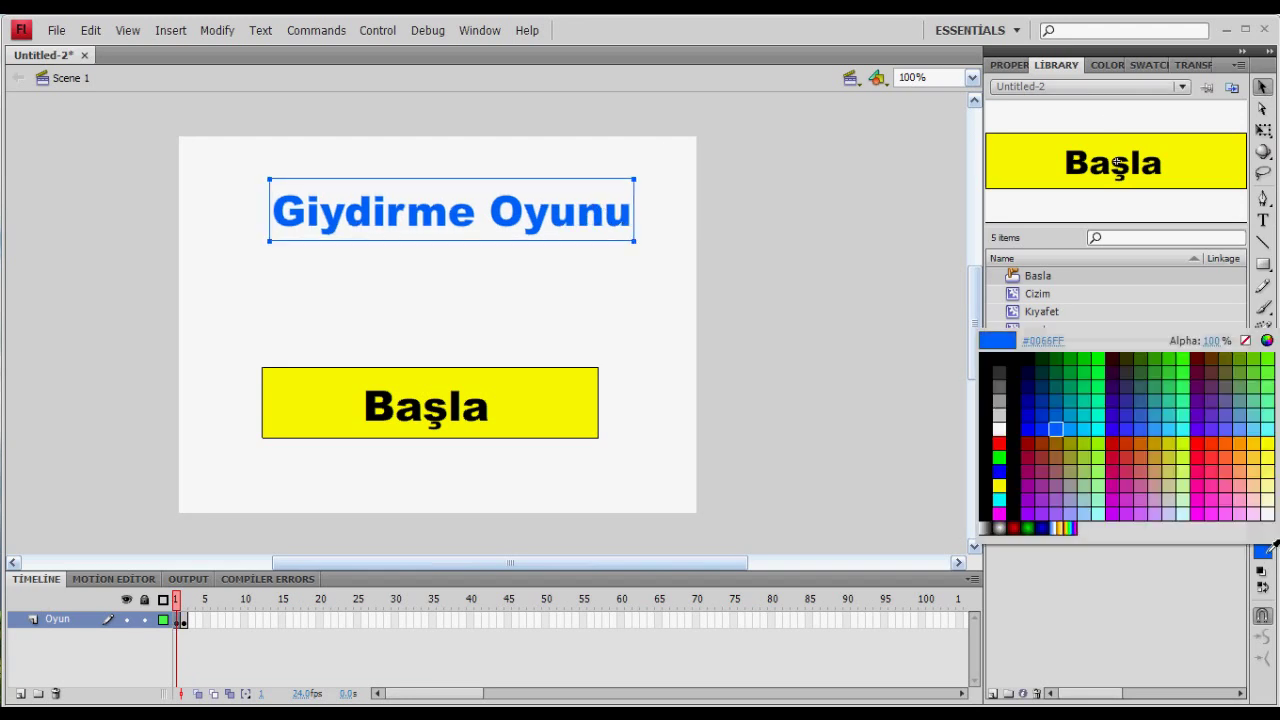
click(1160, 357)
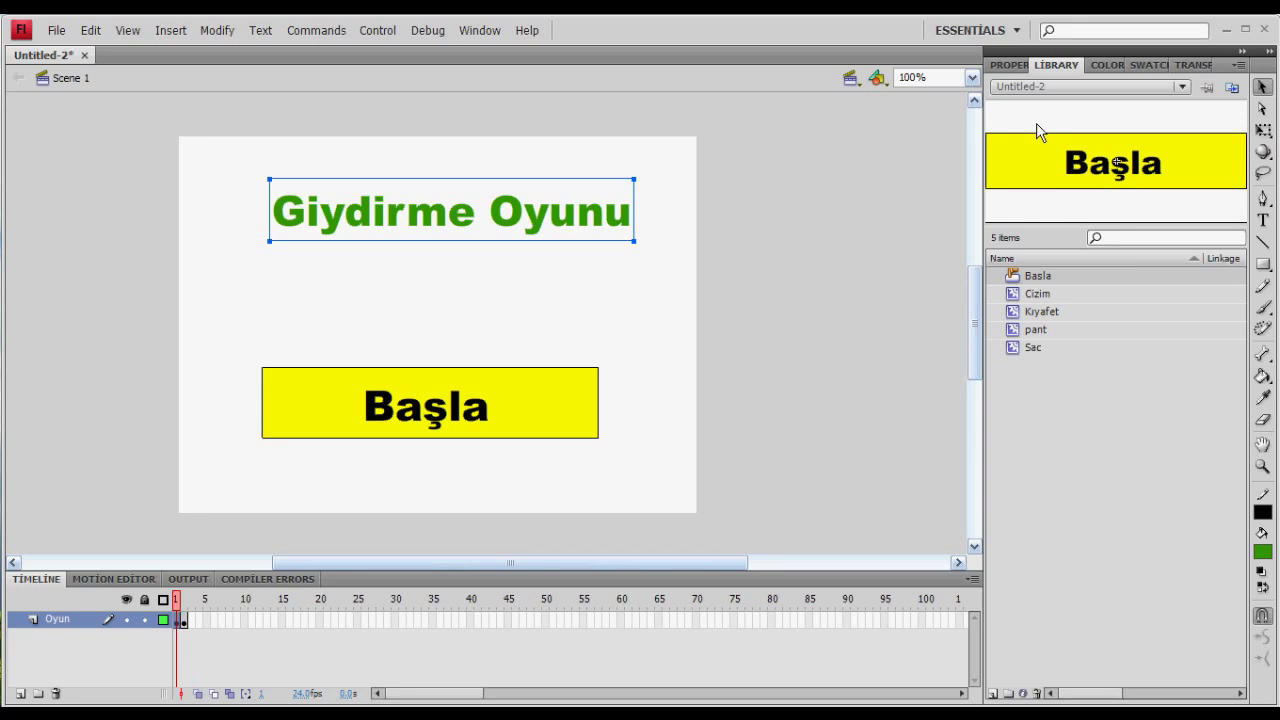
click(1008, 65)
drag(1069, 295, 1087, 298)
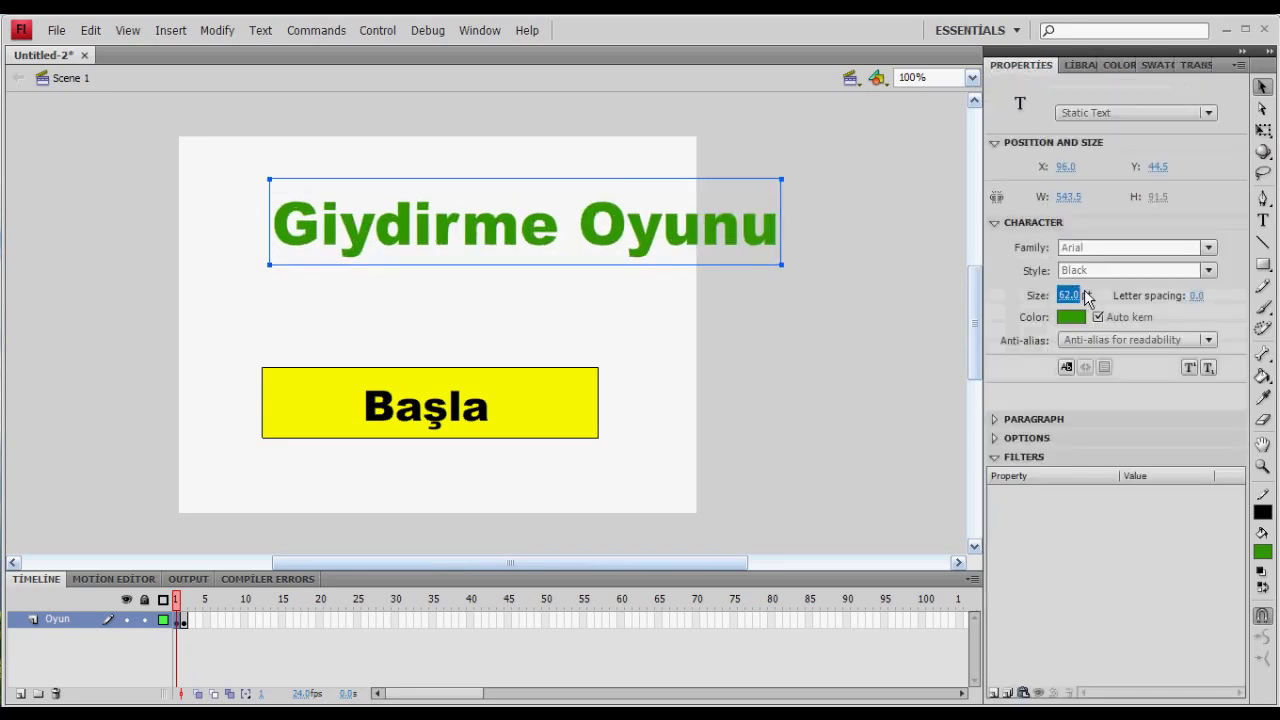
drag(615, 233, 536, 231)
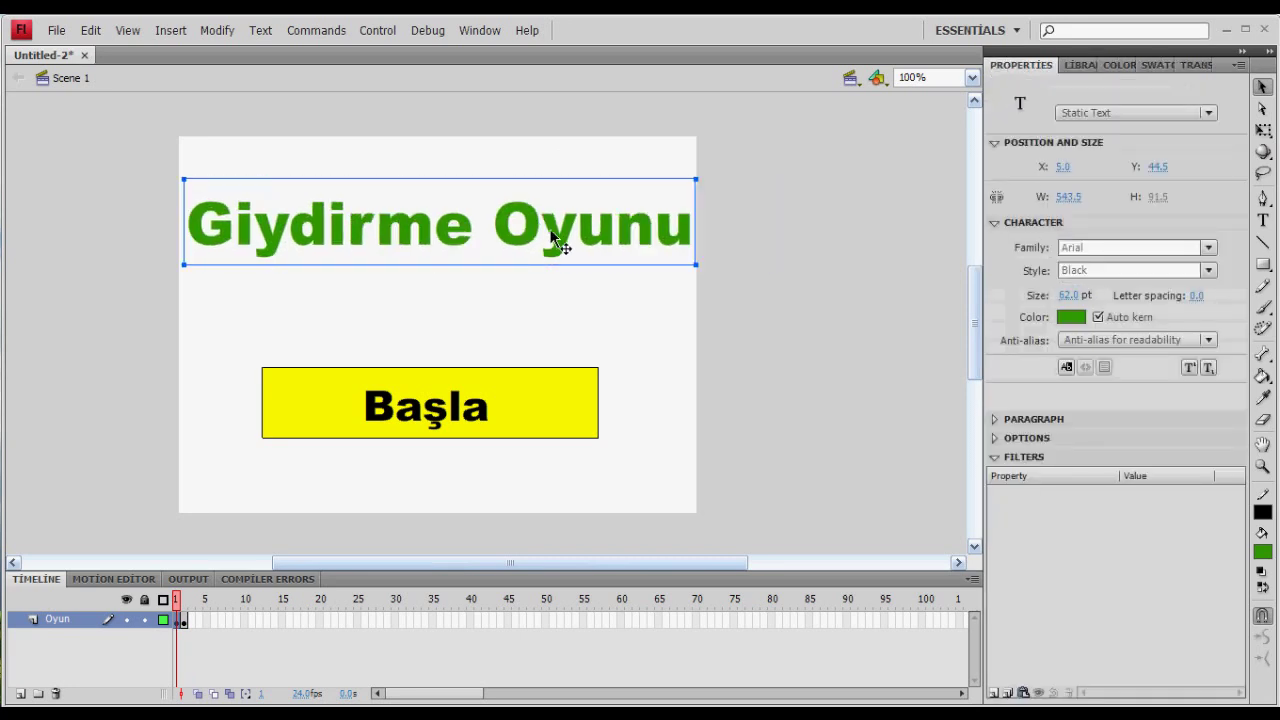
click(601, 295)
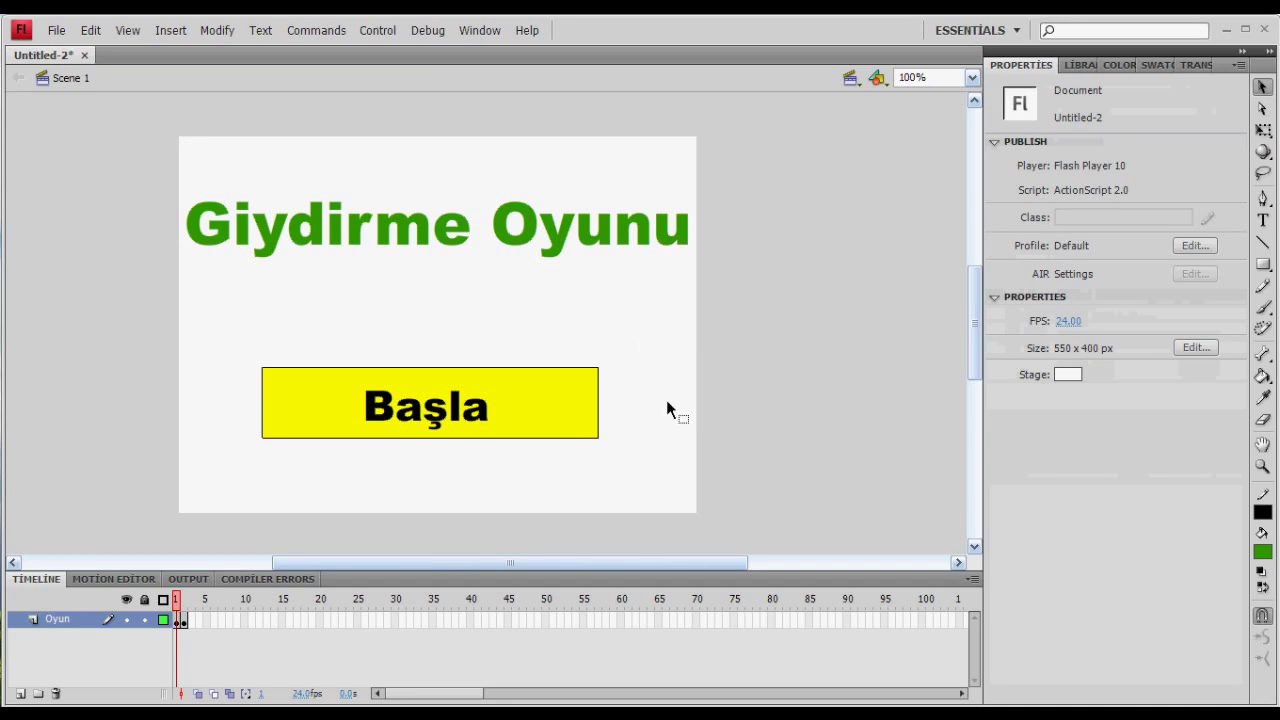
- Try cyan on frame 1 and medium blue on frame 2 as the stage background colour
click(1067, 374)
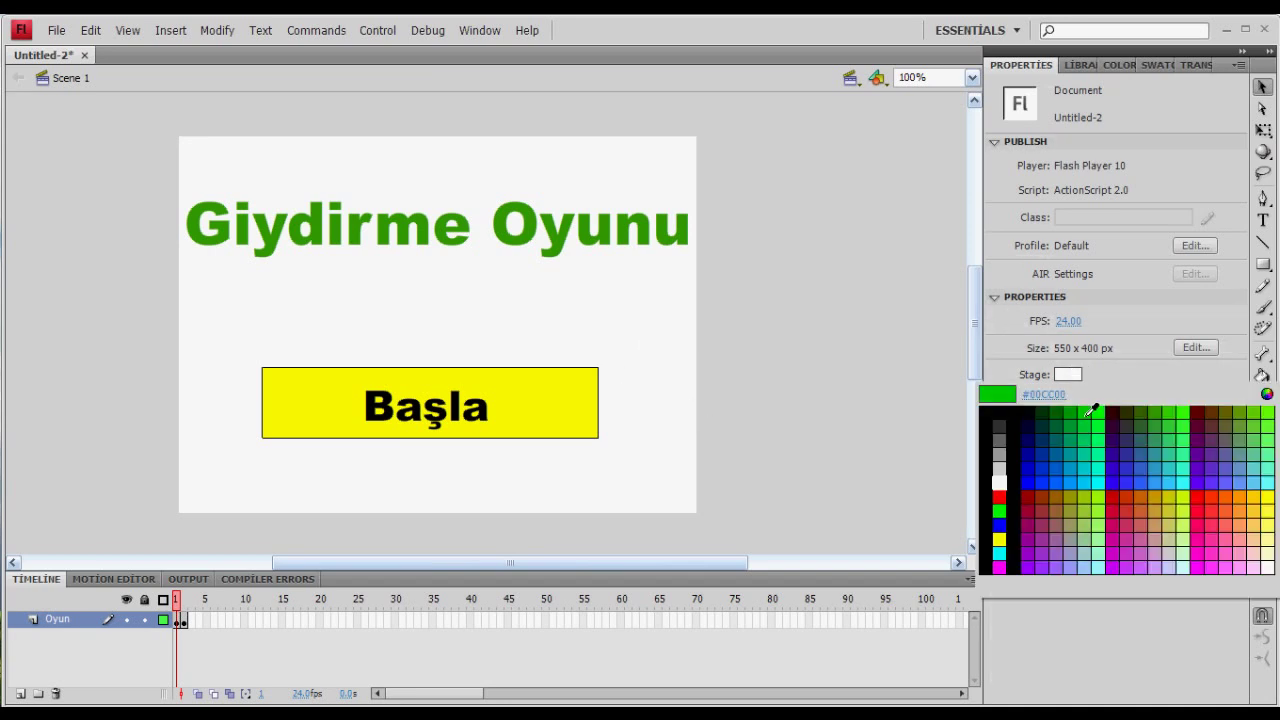
click(1099, 478)
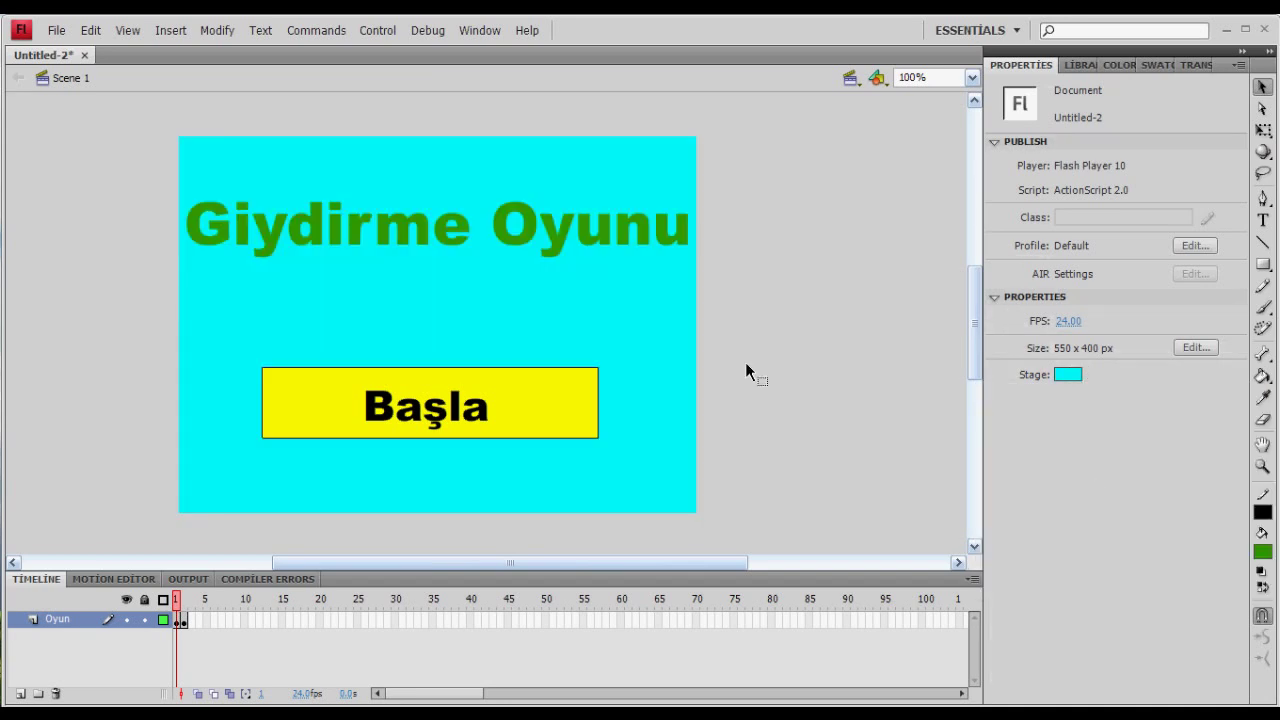
click(184, 619)
click(723, 377)
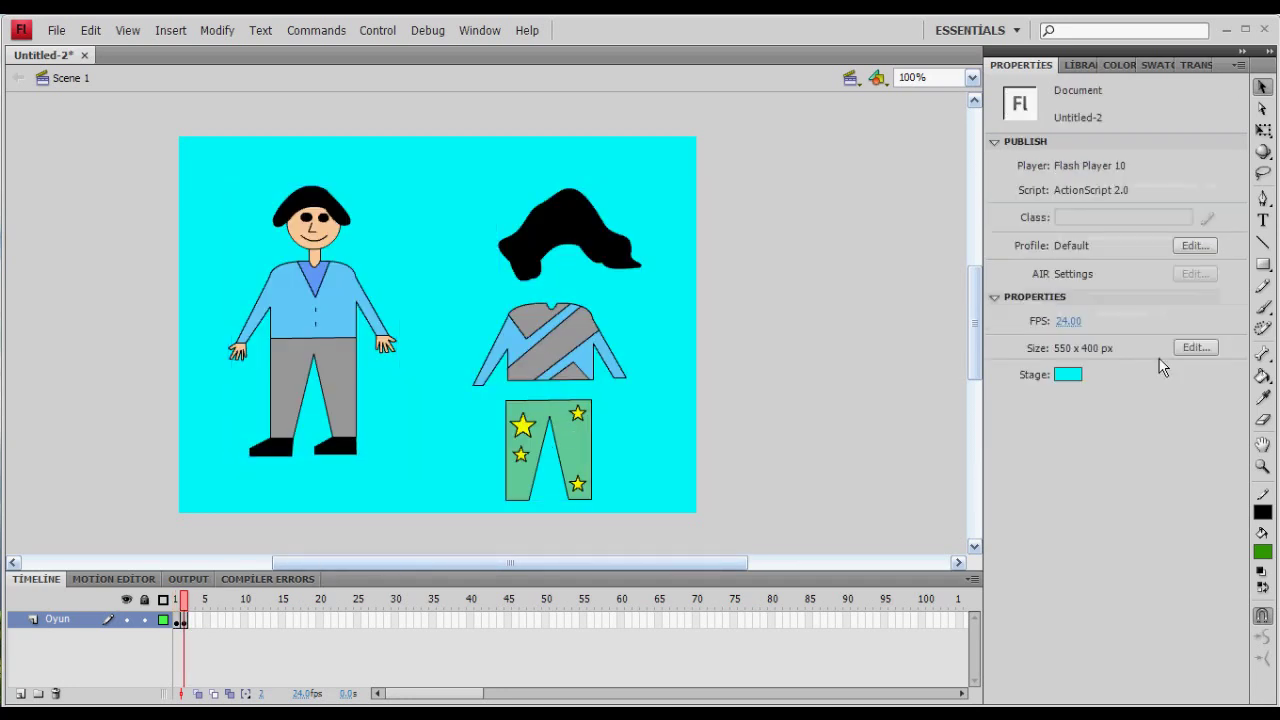
click(1067, 374)
click(1251, 470)
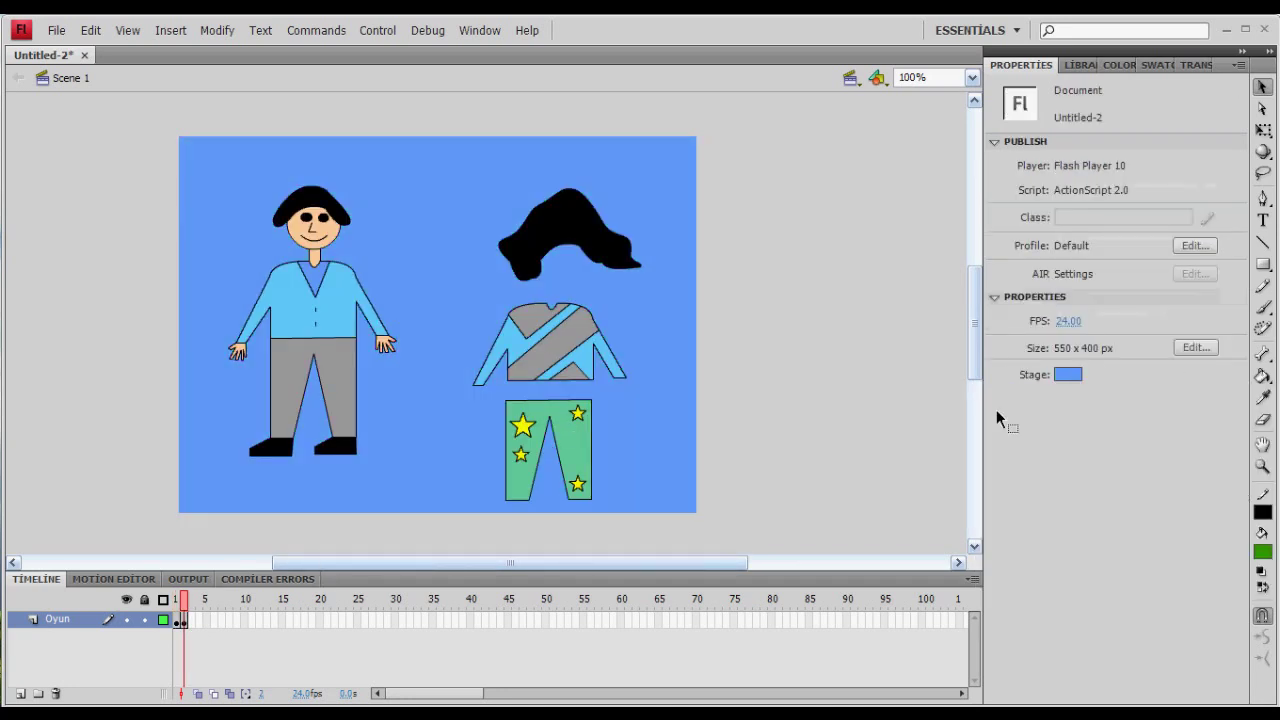
- Set the stage background to pale yellow and check it behind the frame 2 artwork
click(177, 620)
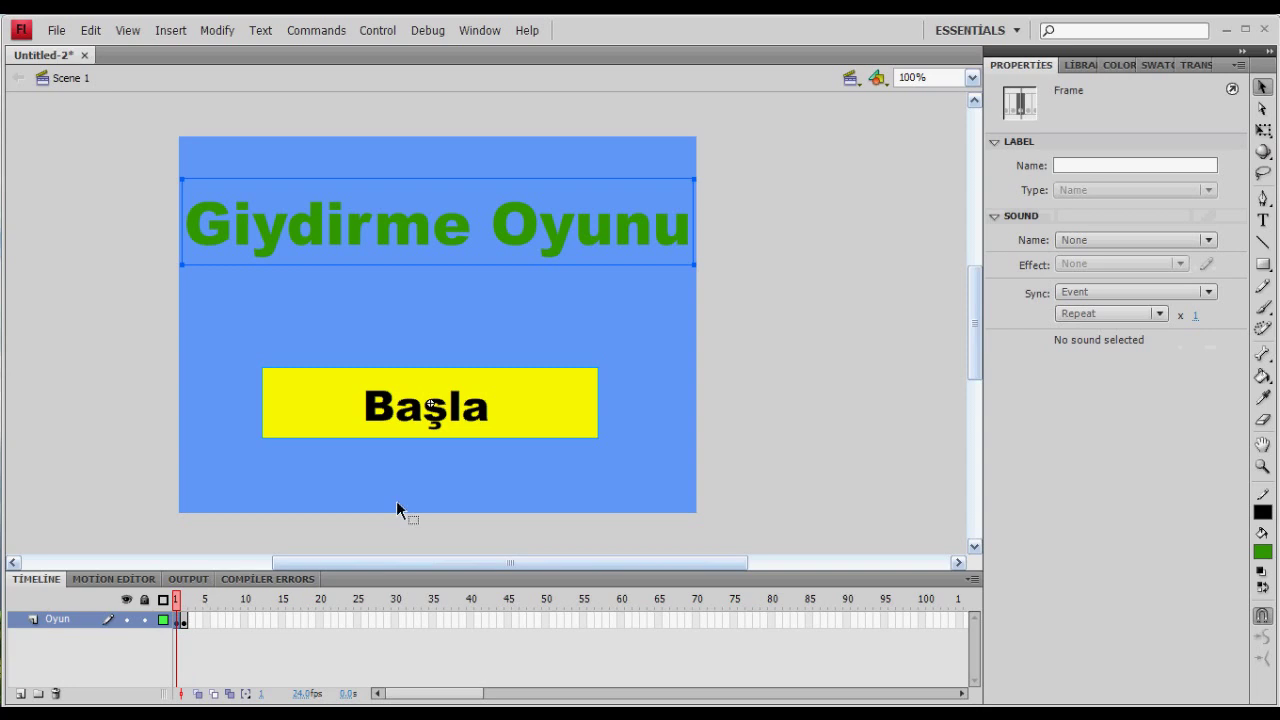
click(396, 502)
click(1068, 375)
click(1270, 551)
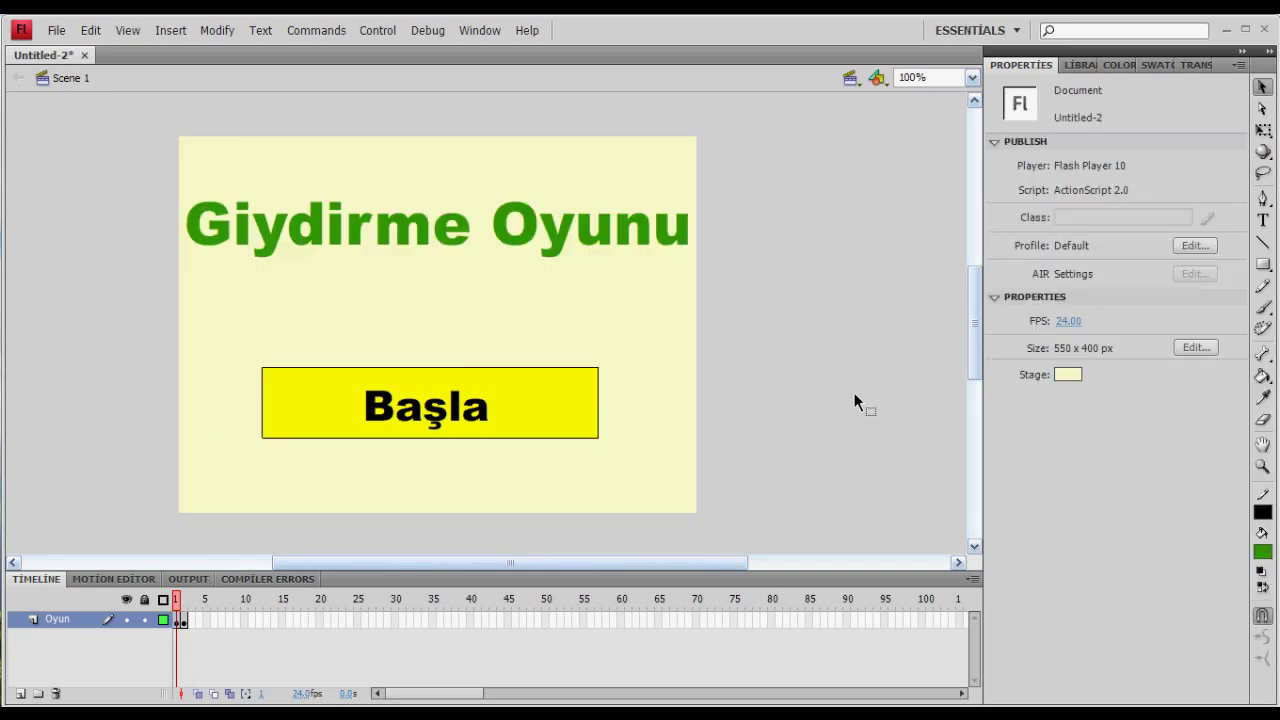
click(184, 620)
click(683, 376)
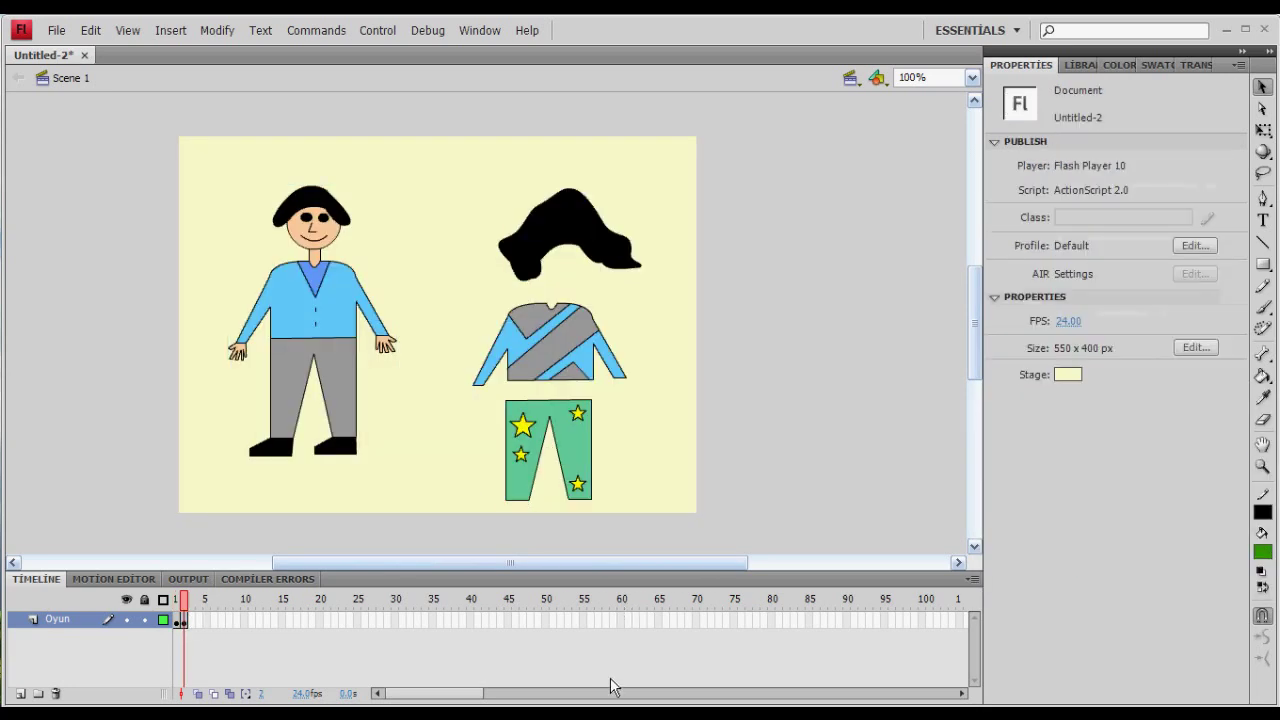
- Add the script stop(); to frame 1 of the Oyun layer
click(176, 620)
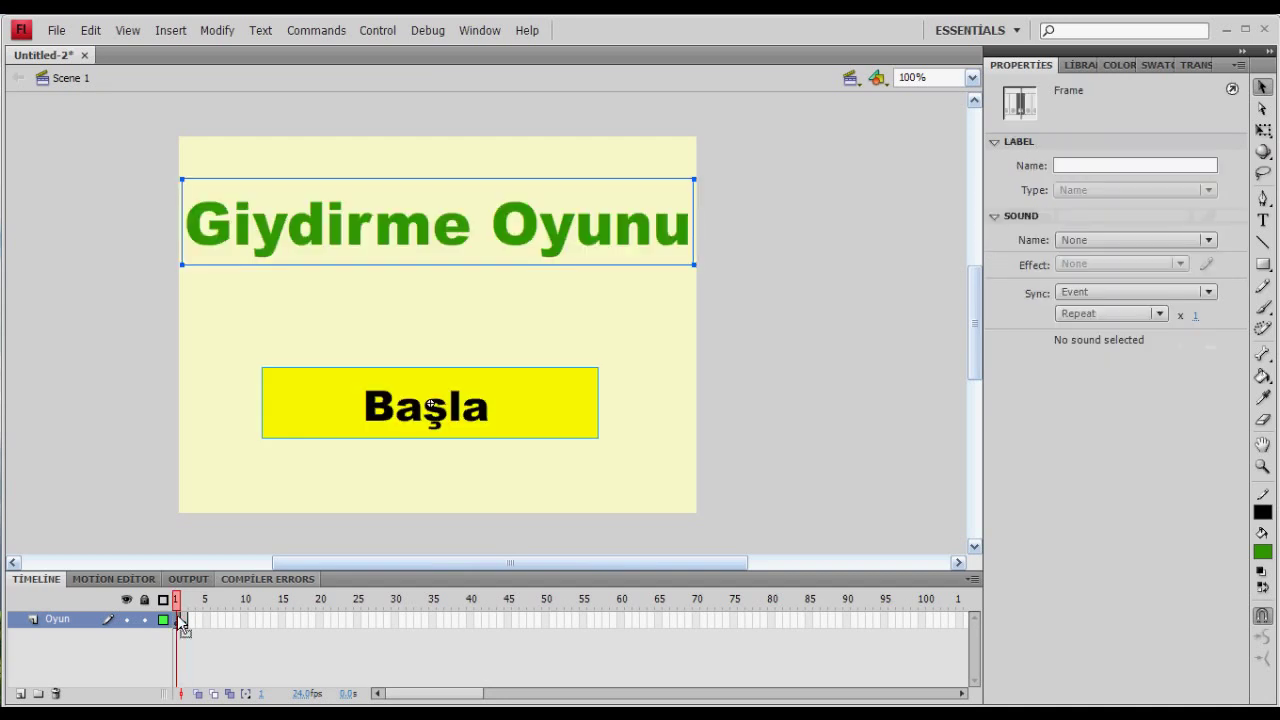
right_click(176, 620)
click(215, 603)
text(s)
key(BackSpace)
text(stop();)
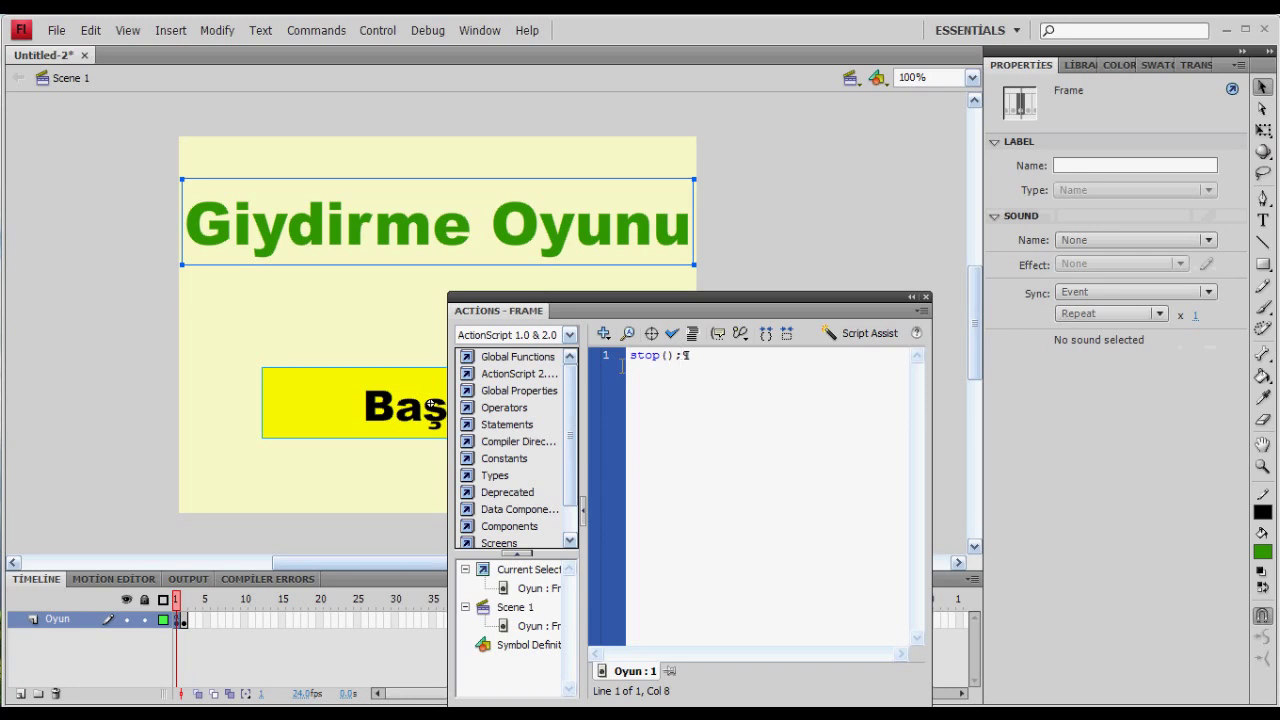
- Copy the stop(); script from frame 1 to frame 2 and close the script editor
key(ctrl+a)
key(ctrl+c)
click(183, 622)
click(774, 403)
key(ctrl+v)
click(926, 297)
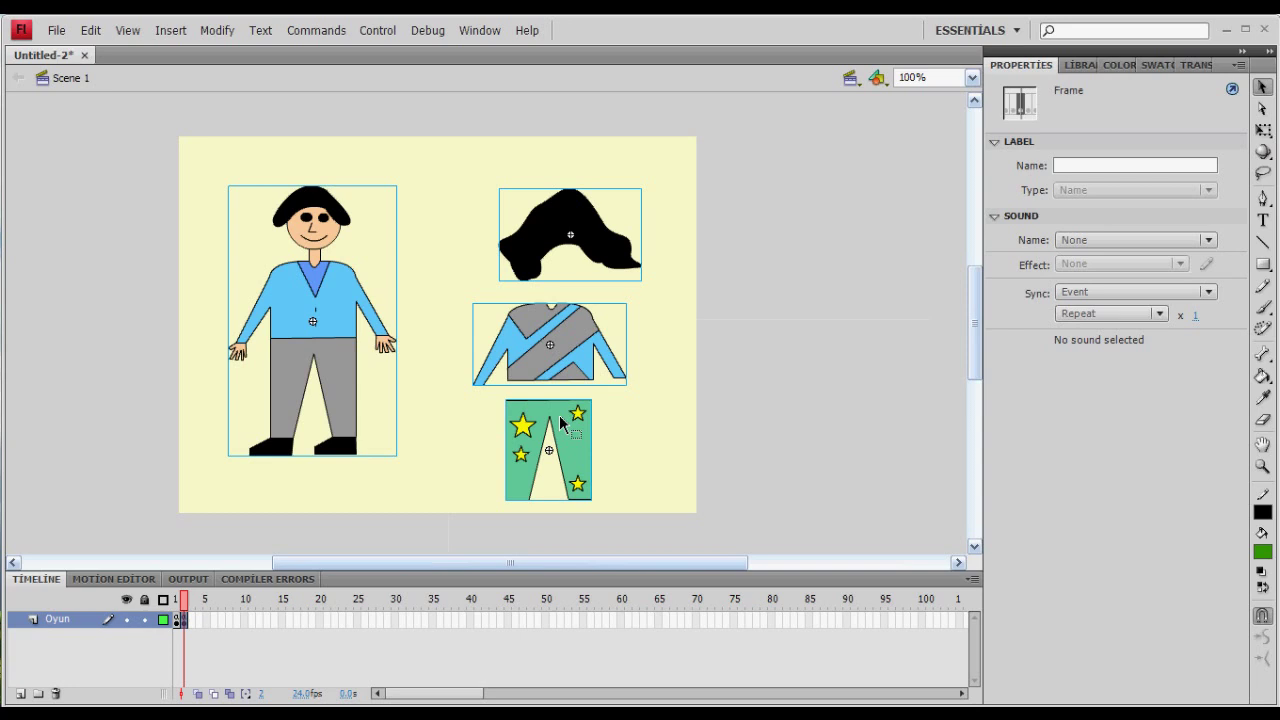
click(427, 533)
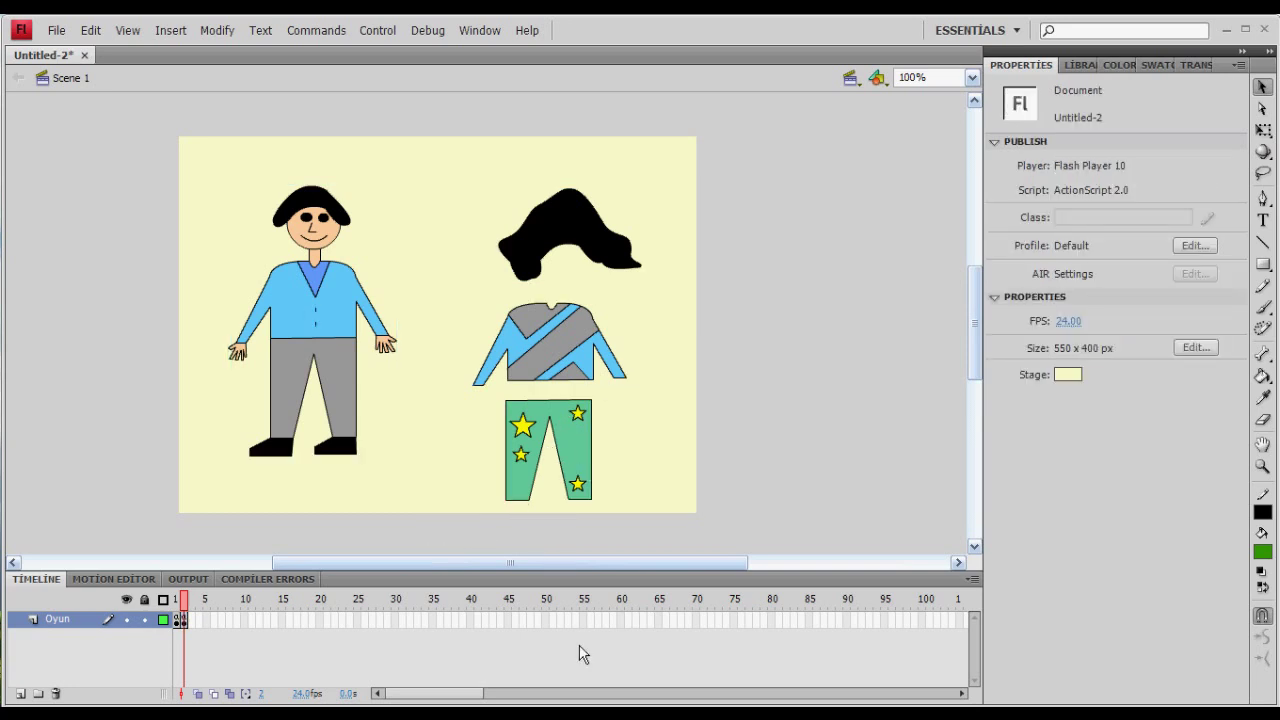
- Cut the drag script with StartDrag on press and StopDrag on release from the Kodlar notes and paste it into the hair clip's actions
click(598, 714)
right_click(155, 312)
click(190, 343)
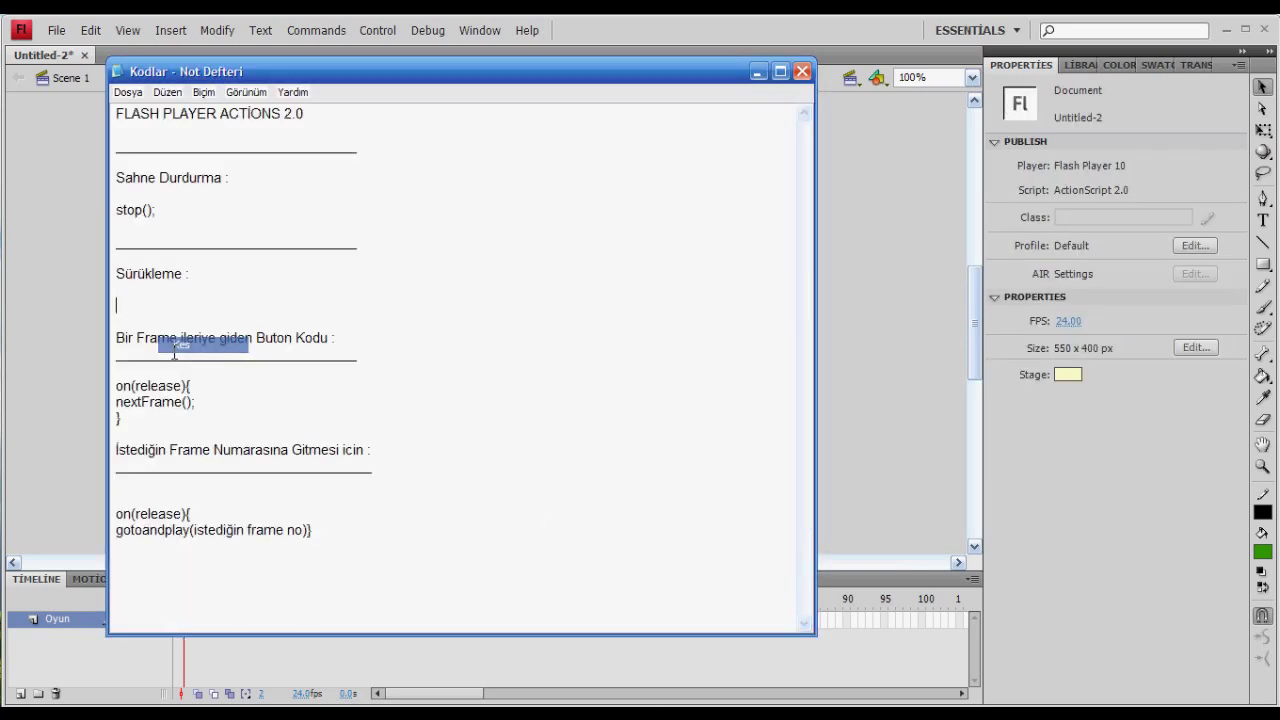
click(77, 331)
click(570, 235)
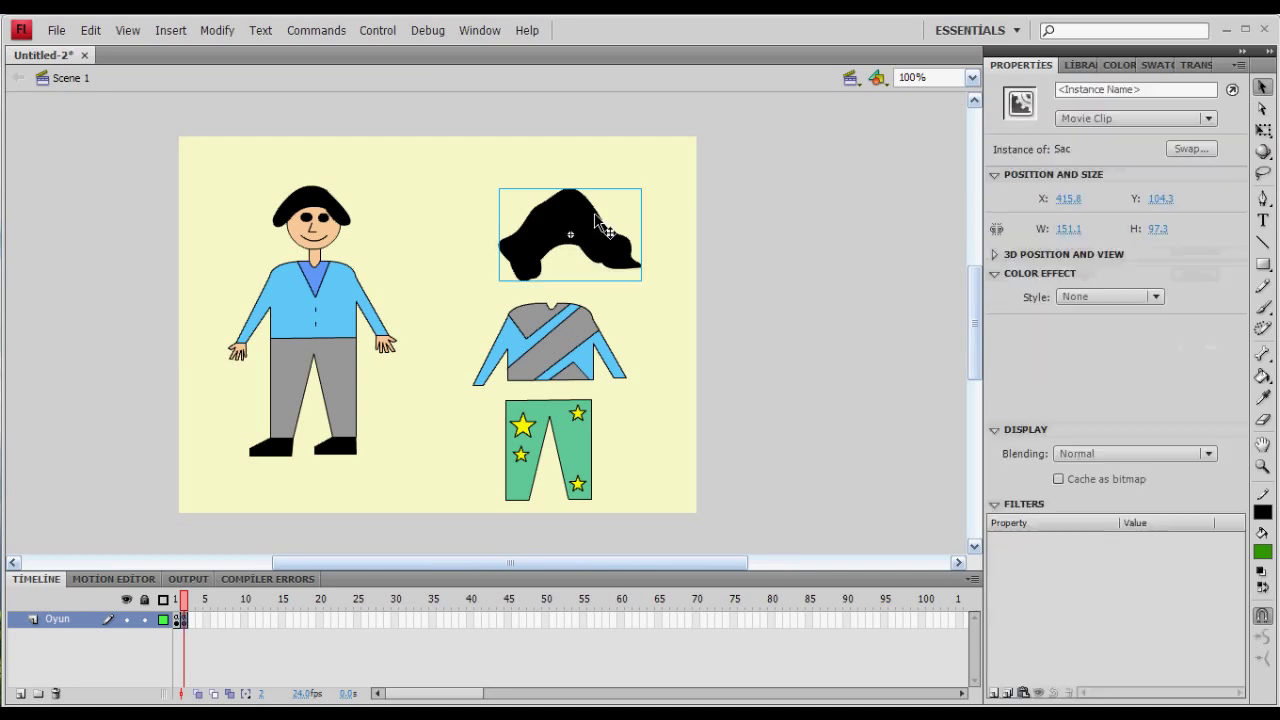
click(479, 30)
click(480, 212)
right_click(830, 320)
click(846, 434)
- Paste the same StartDrag/StopDrag script into the shirt clip and the pants clip, and close the script editor
click(550, 340)
right_click(896, 298)
click(927, 405)
click(588, 445)
right_click(840, 332)
click(893, 450)
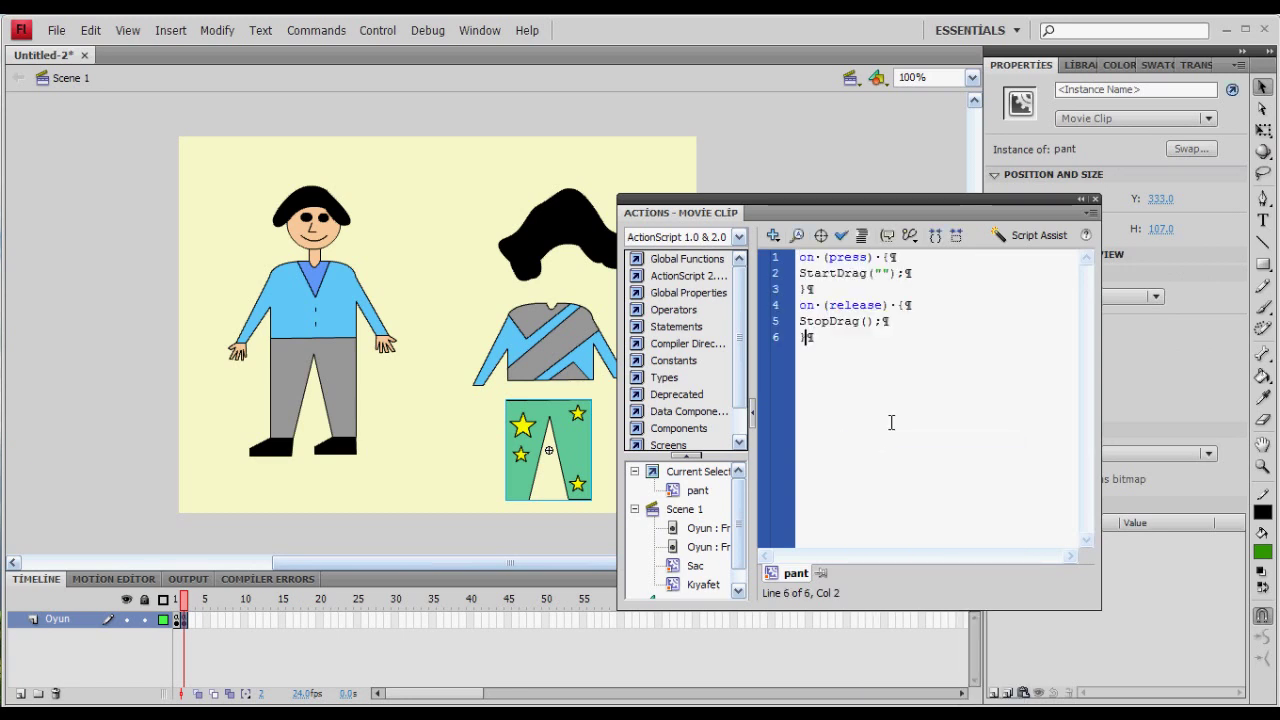
click(1095, 198)
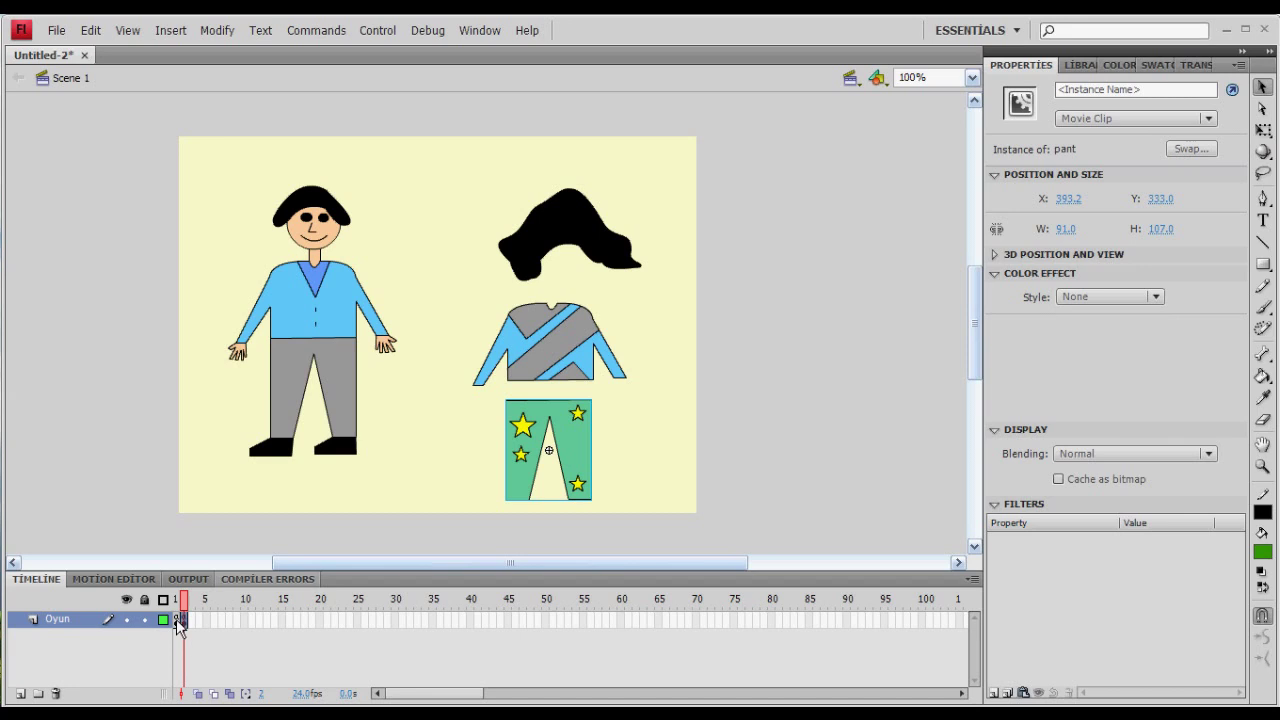
click(177, 620)
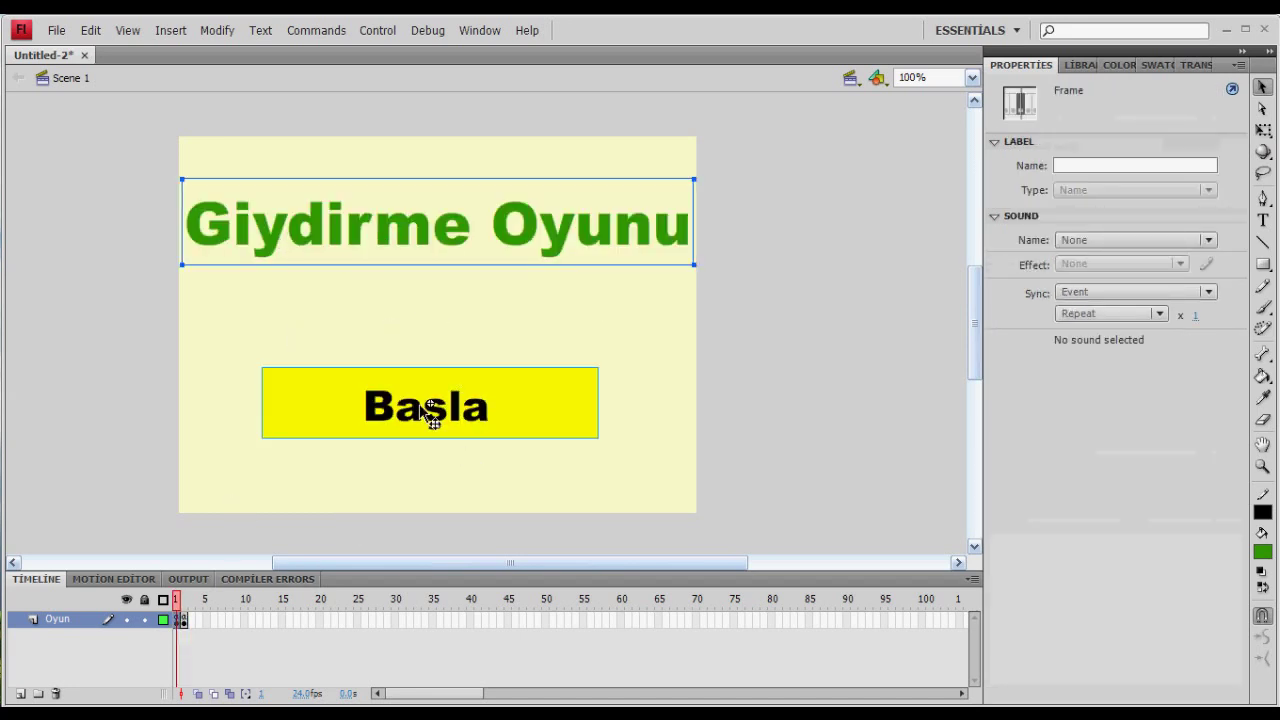
click(650, 373)
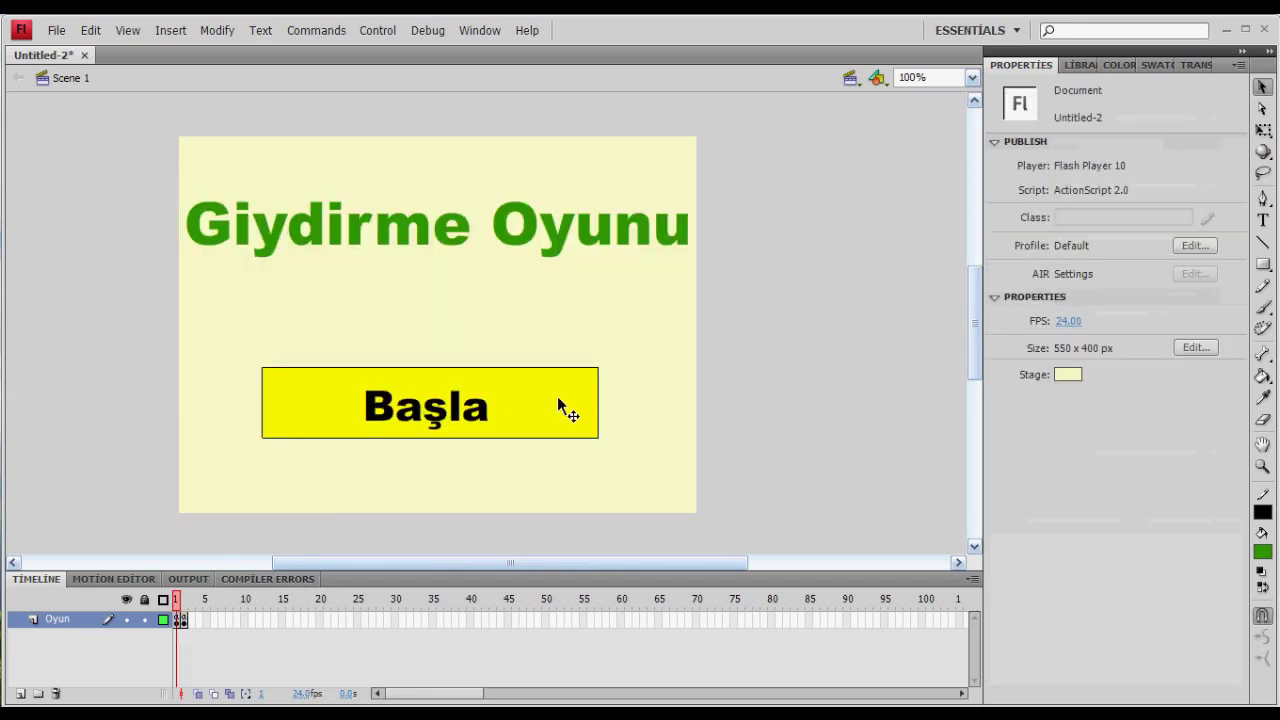
click(182, 620)
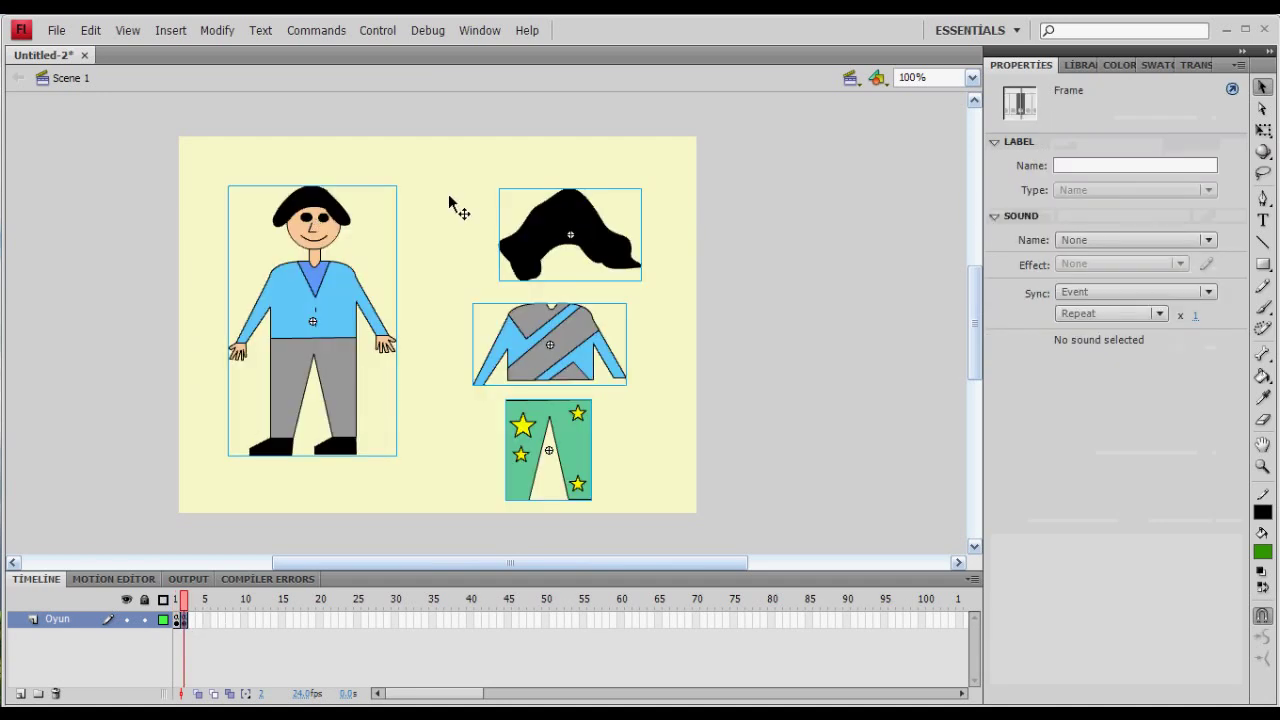
- Open the actions of the Başla button on frame 1 and copy the one-frame-forward button code from the Kodlar notes
click(177, 620)
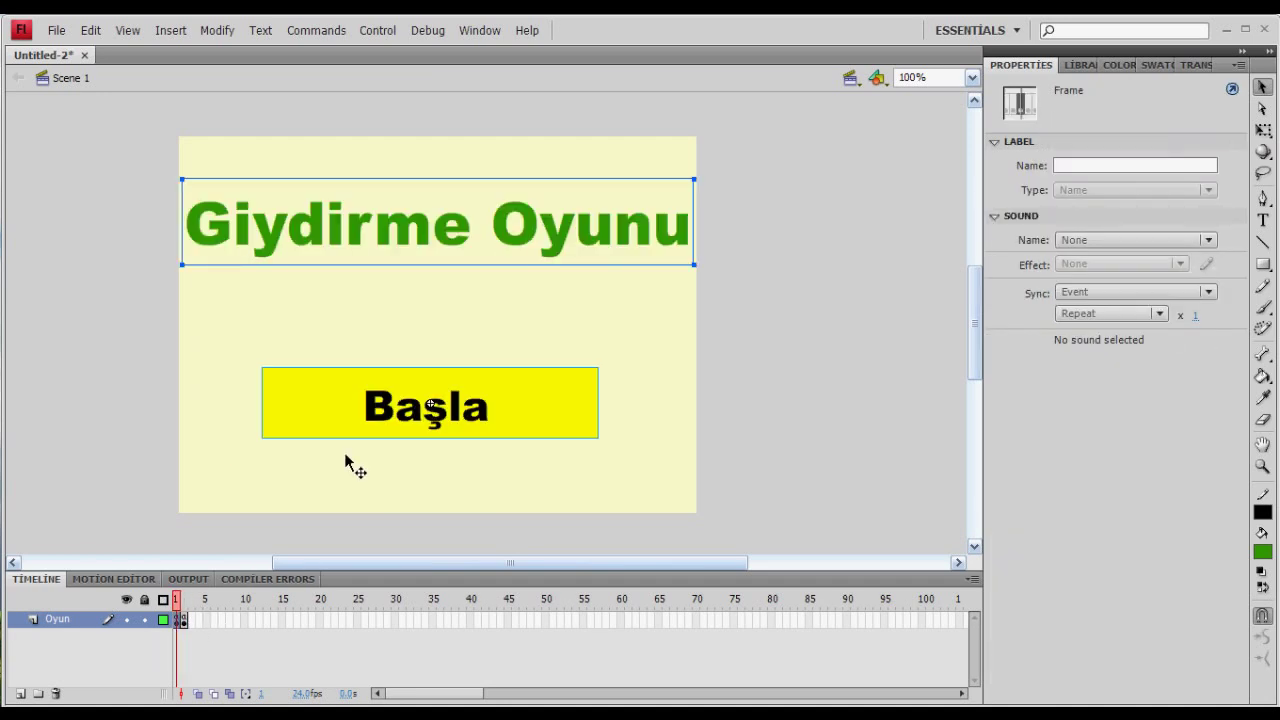
click(889, 400)
click(412, 421)
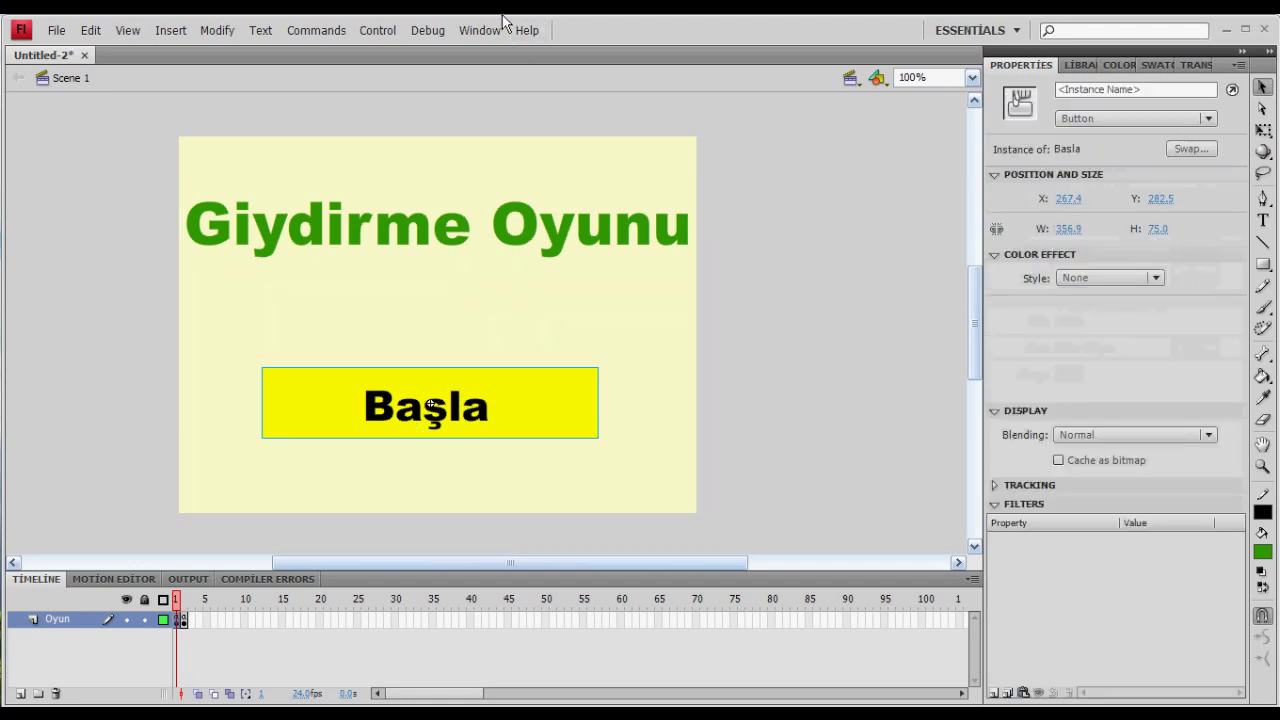
click(480, 30)
click(515, 213)
key(alt+Tab)
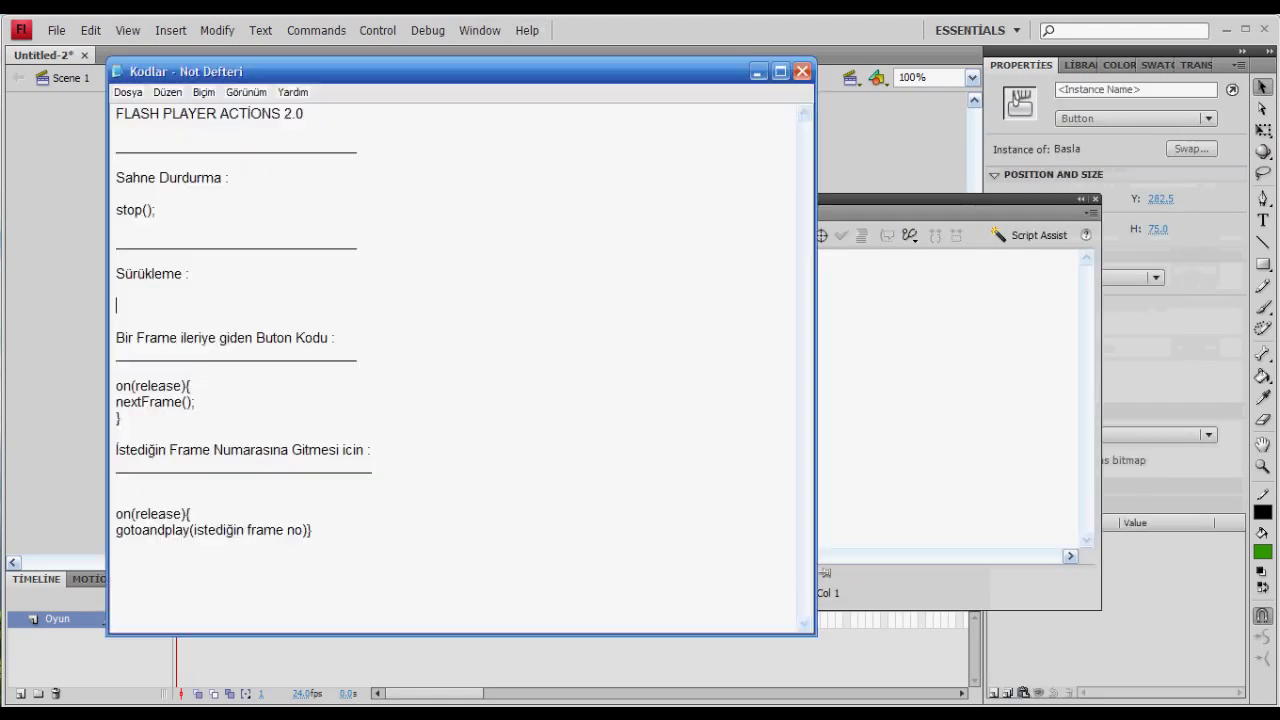
drag(143, 424, 116, 385)
right_click(143, 392)
click(180, 446)
- Paste the script on(release){ nextFrame(); } into the Başla button and close the script editor
click(845, 286)
right_click(845, 282)
click(890, 390)
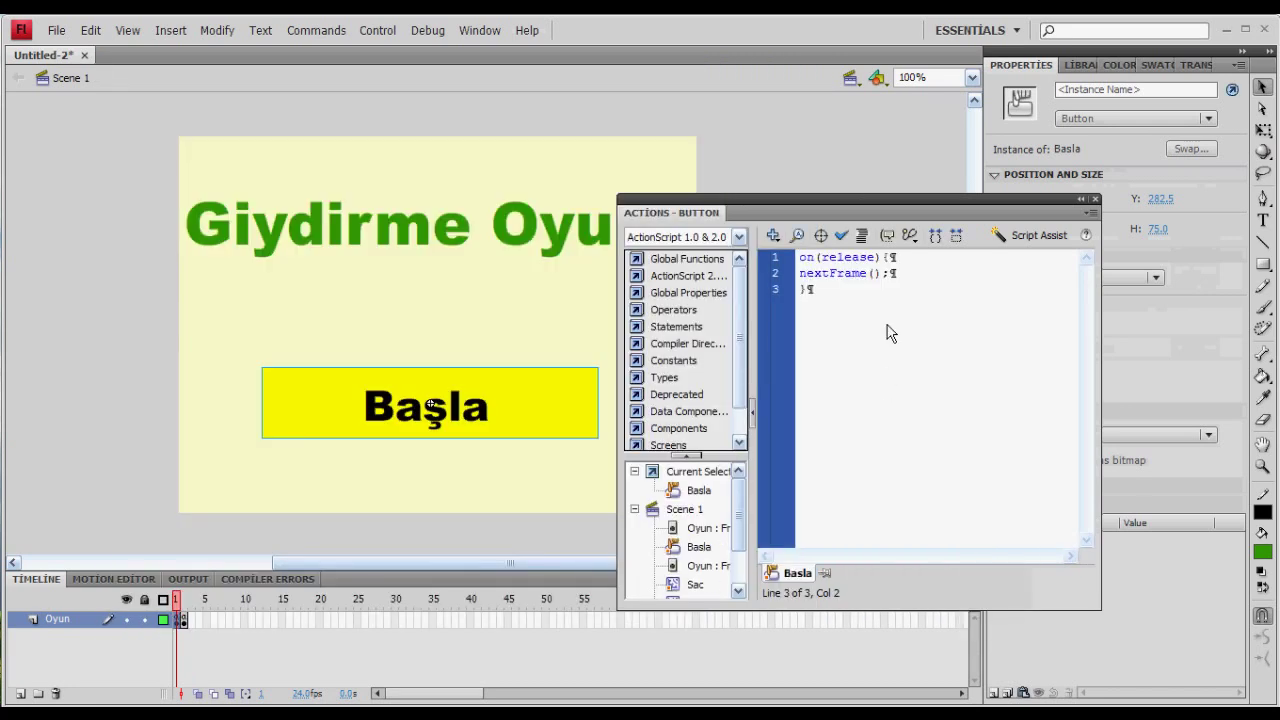
click(1095, 200)
click(515, 190)
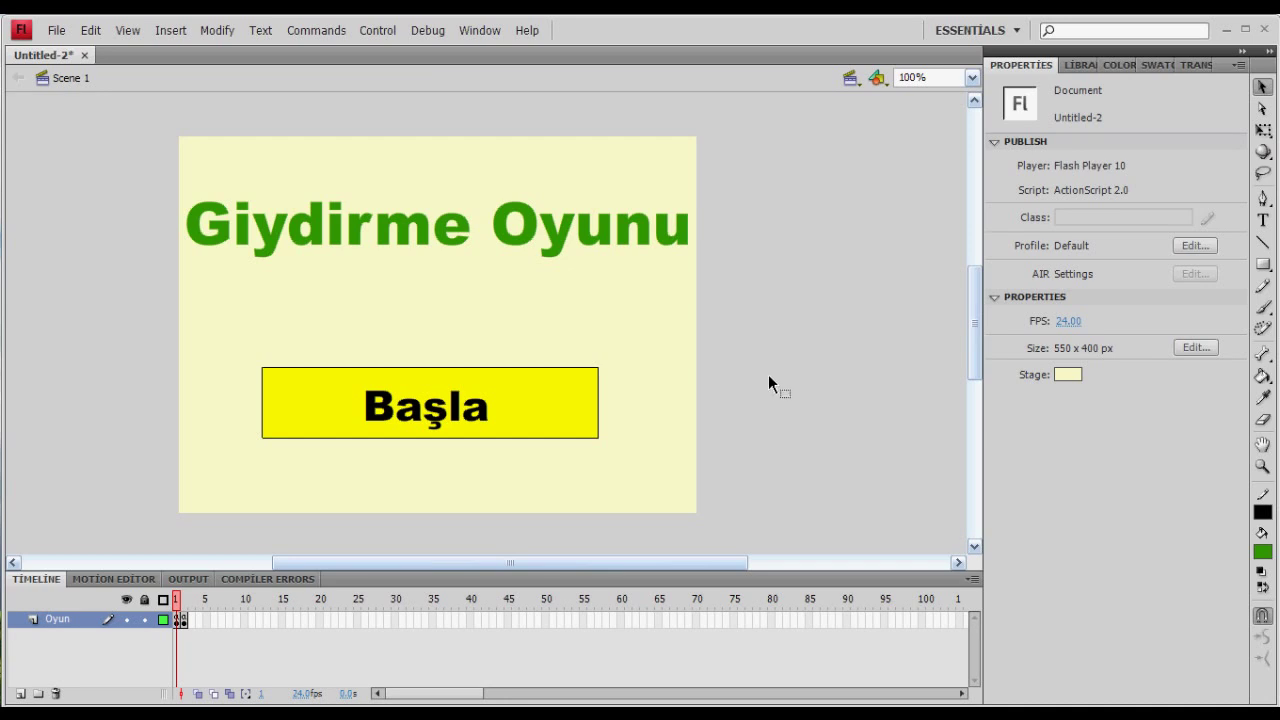
- Test the movie by starting the game with Başla and placing the hair, shirt and pants on the character
key(ctrl+Return)
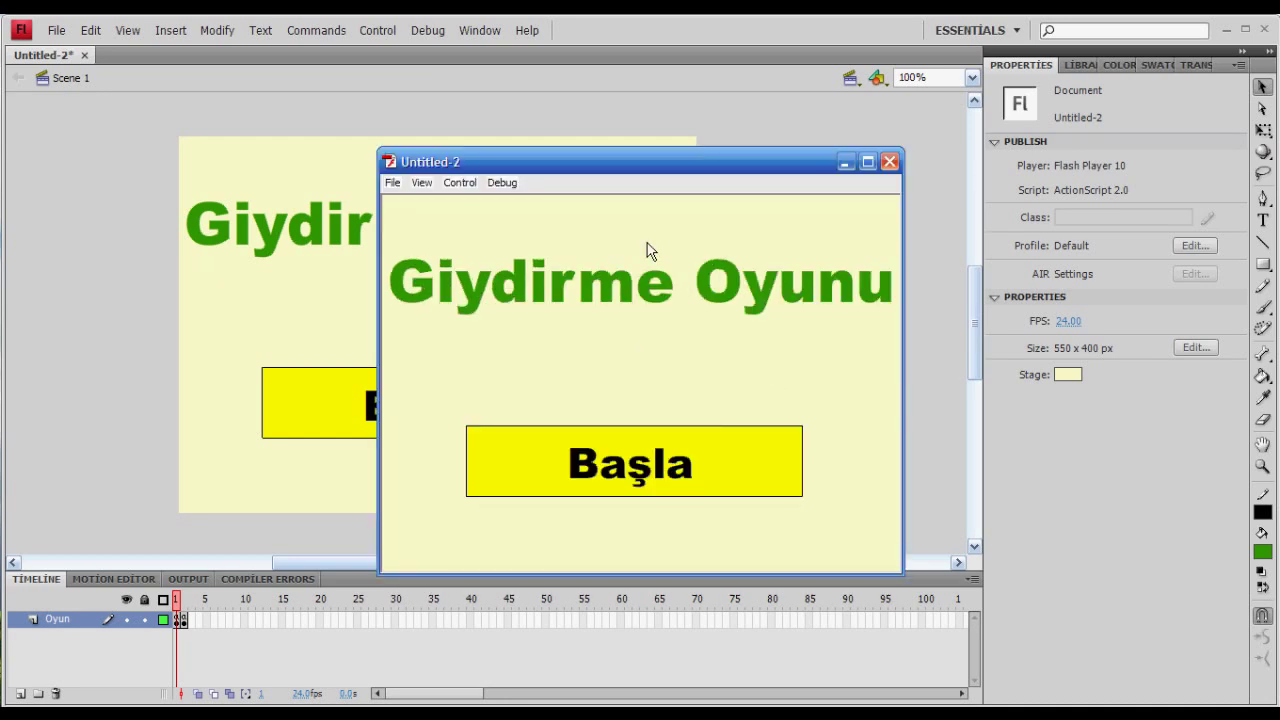
drag(608, 172, 566, 127)
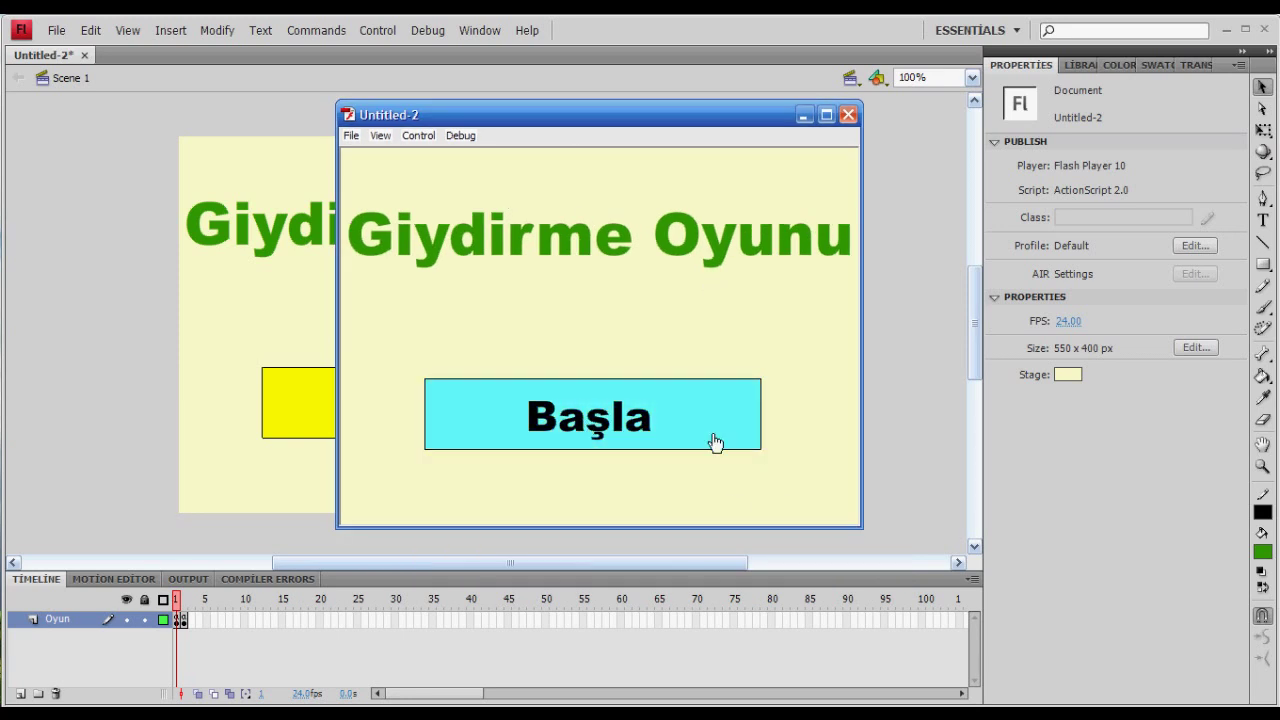
click(602, 440)
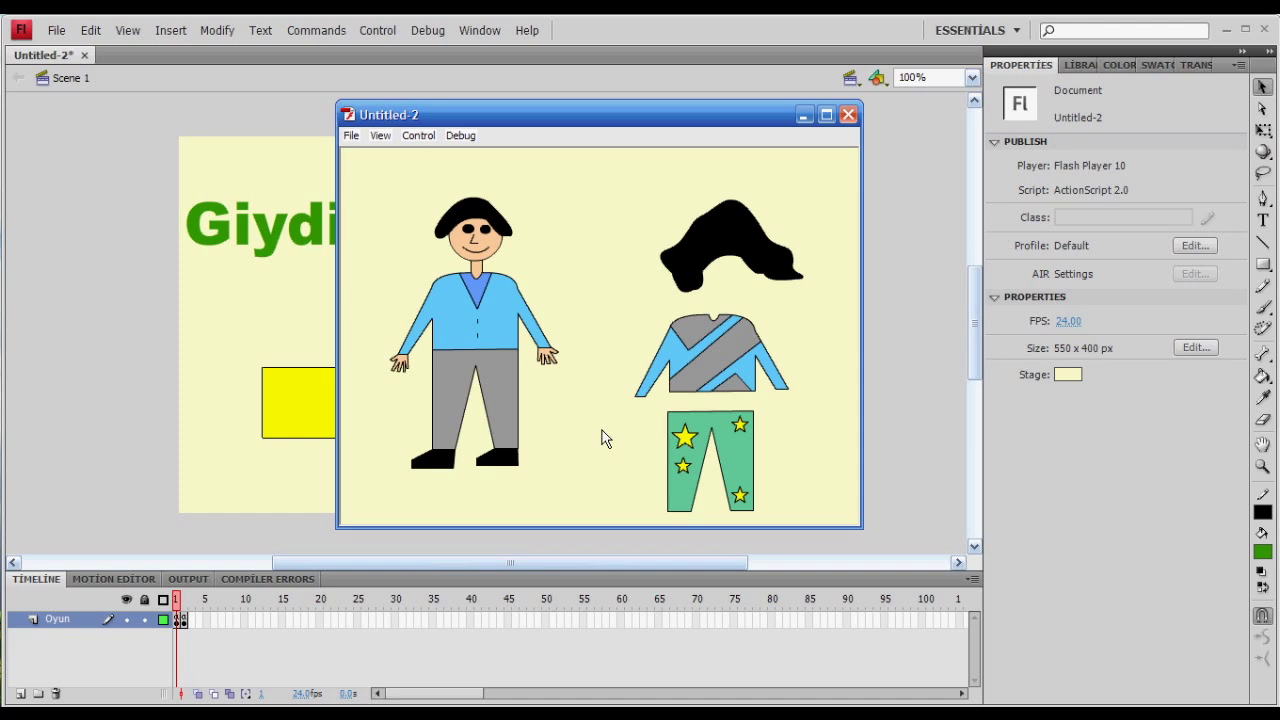
drag(726, 240, 473, 204)
drag(712, 350, 475, 313)
drag(715, 440, 468, 375)
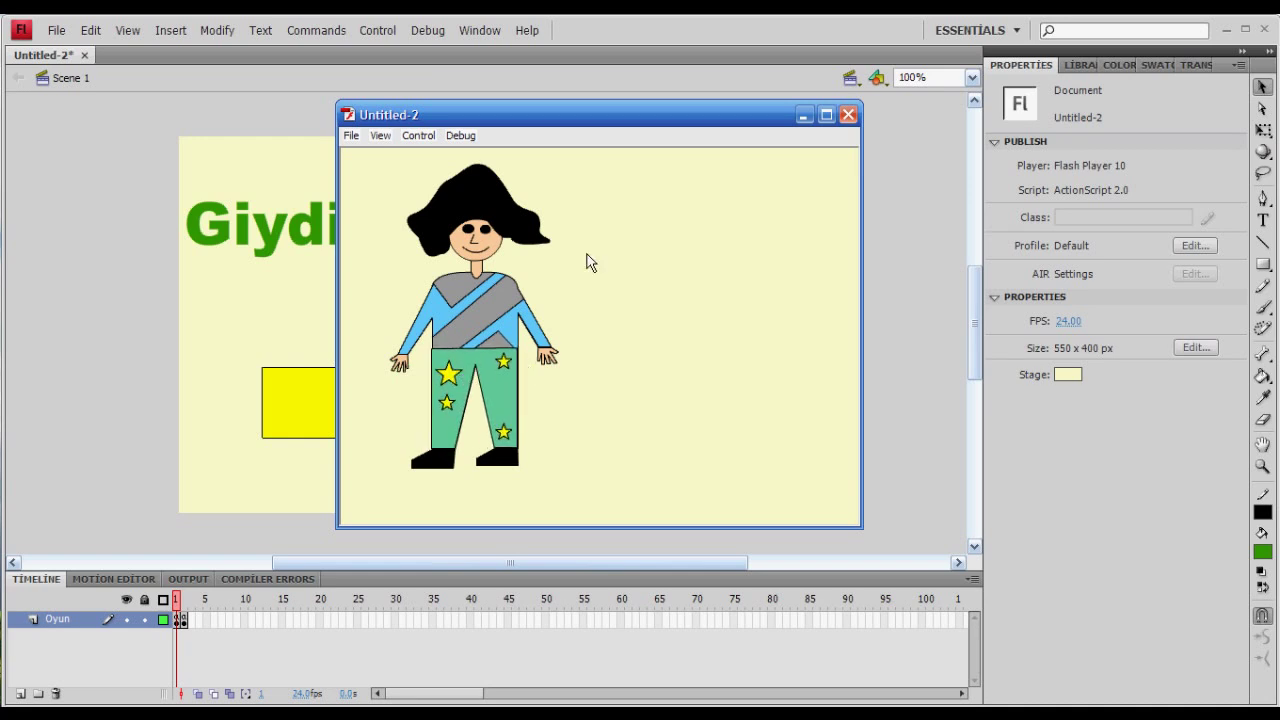